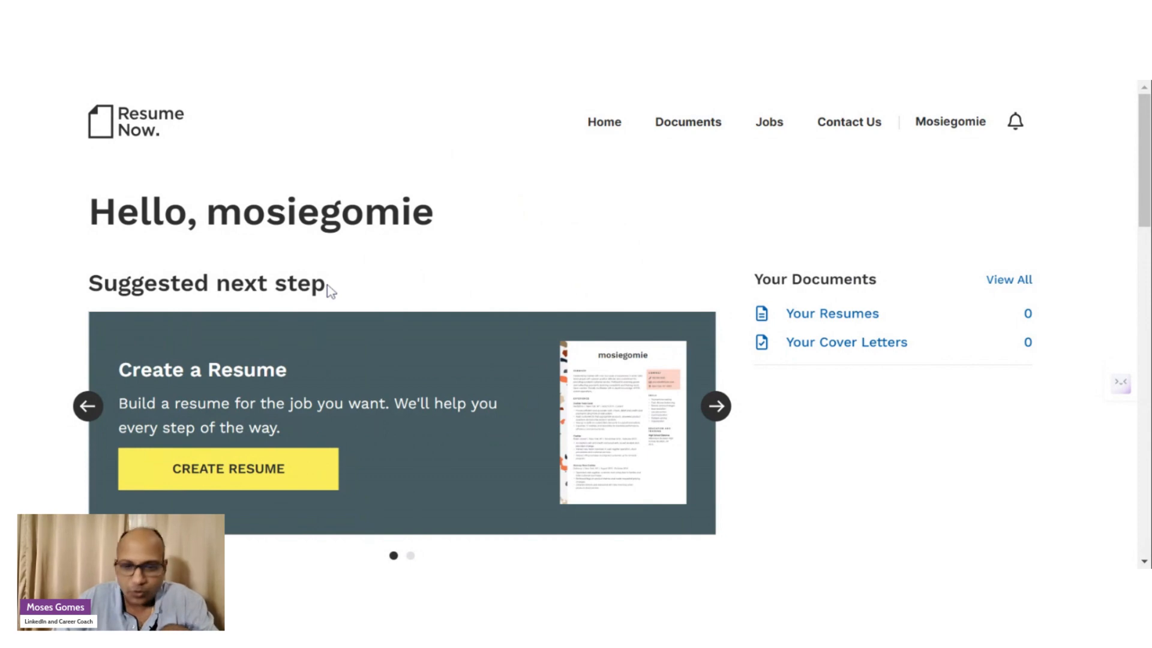
- Look through the dashboard's suggested next steps, cover letter offer, professional guidance and job search sections
scroll(328, 290, "down", 3)
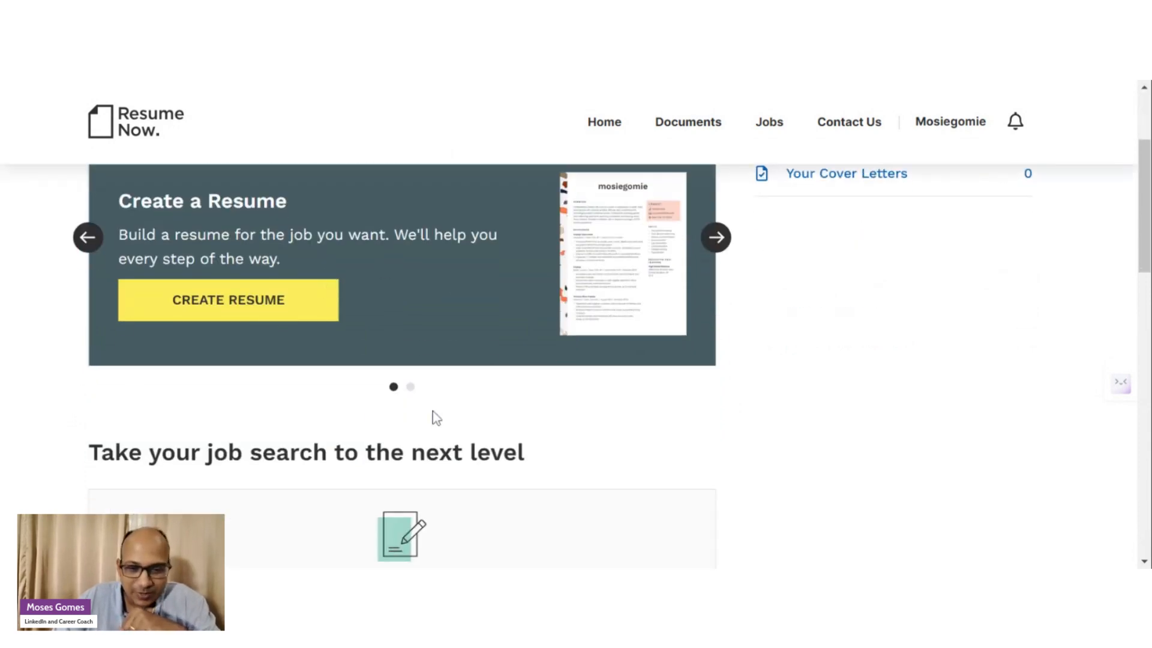
scroll(435, 416, "down", 6)
scroll(223, 369, "up", 3)
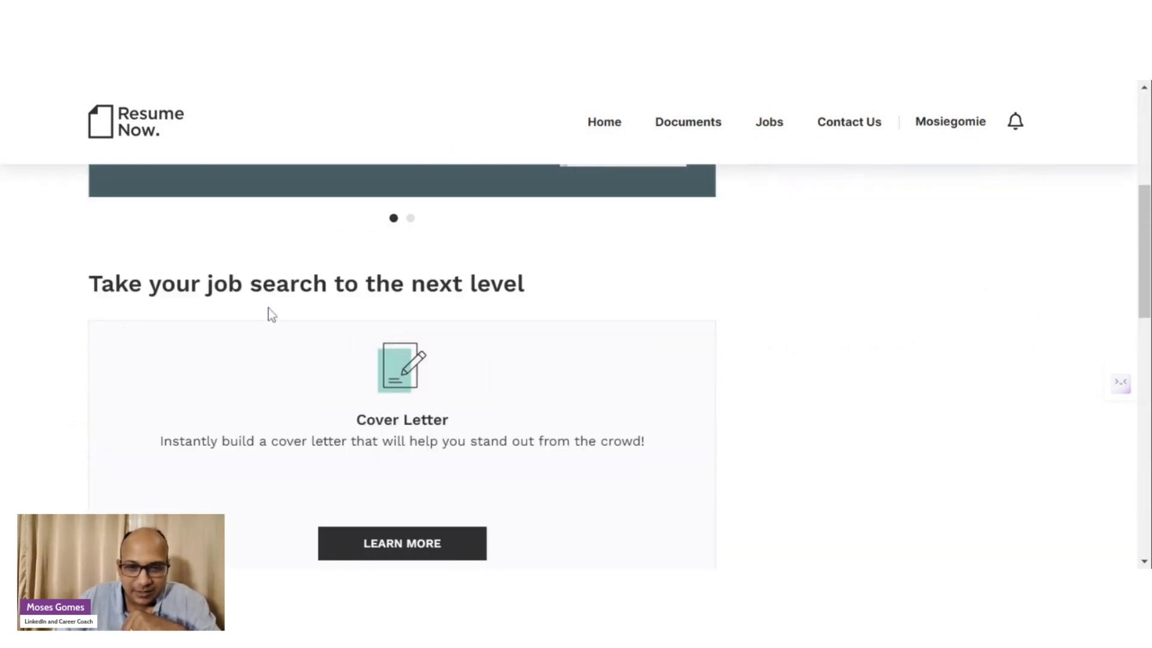
scroll(474, 300, "down", 6)
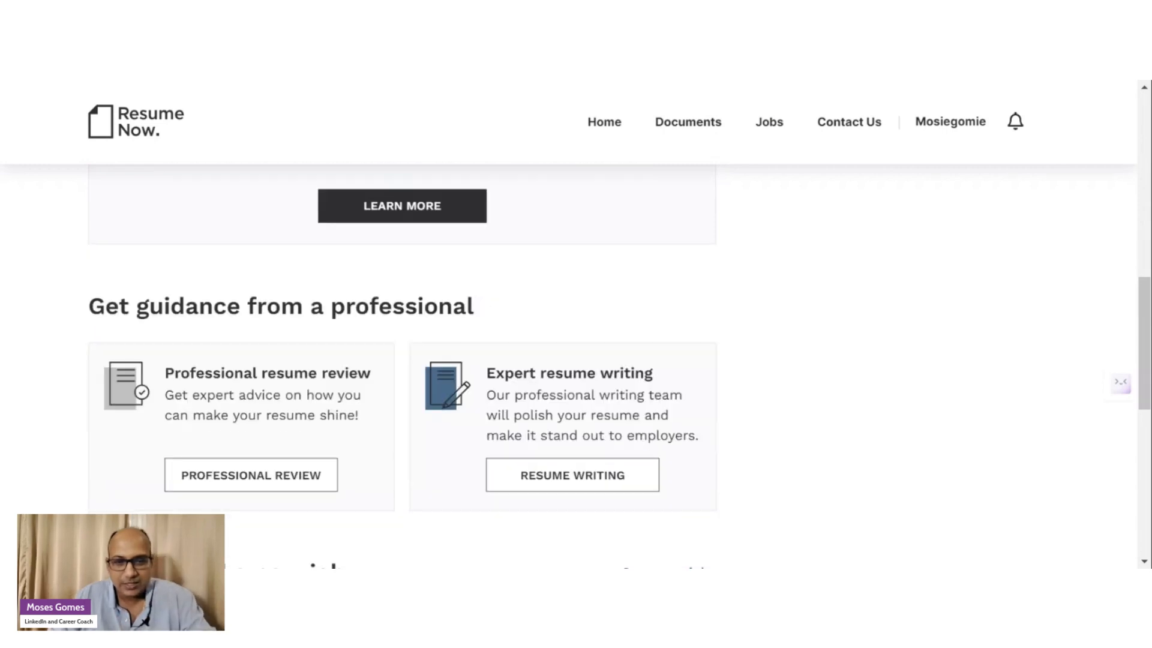
scroll(466, 294, "down", 3)
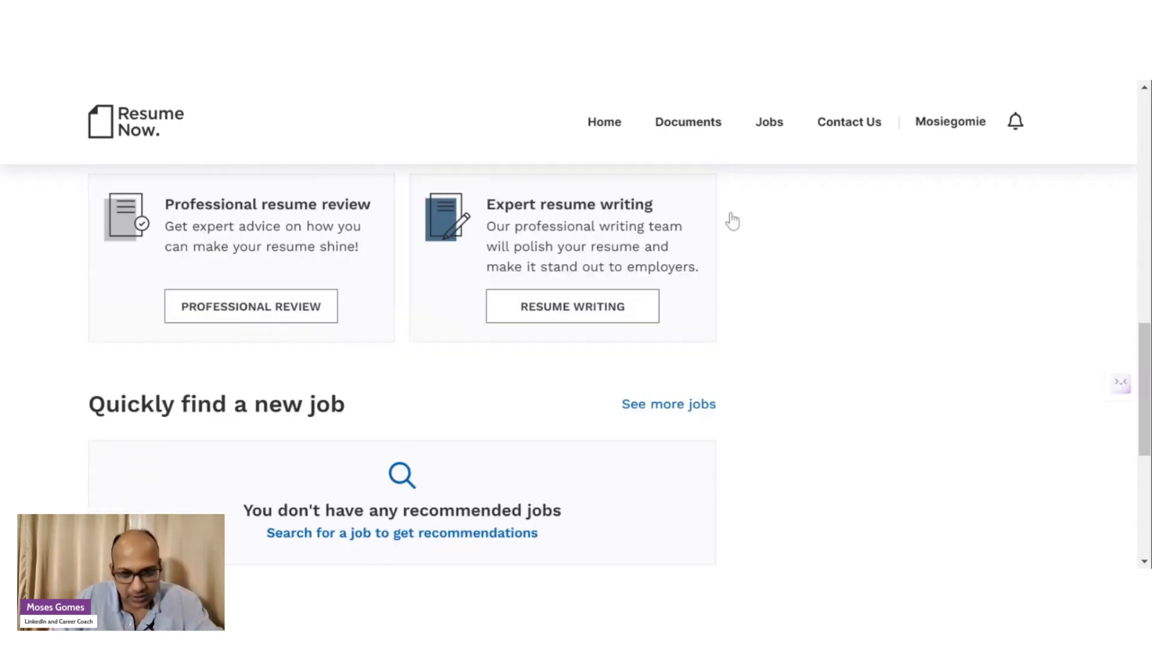
scroll(404, 342, "down", 3)
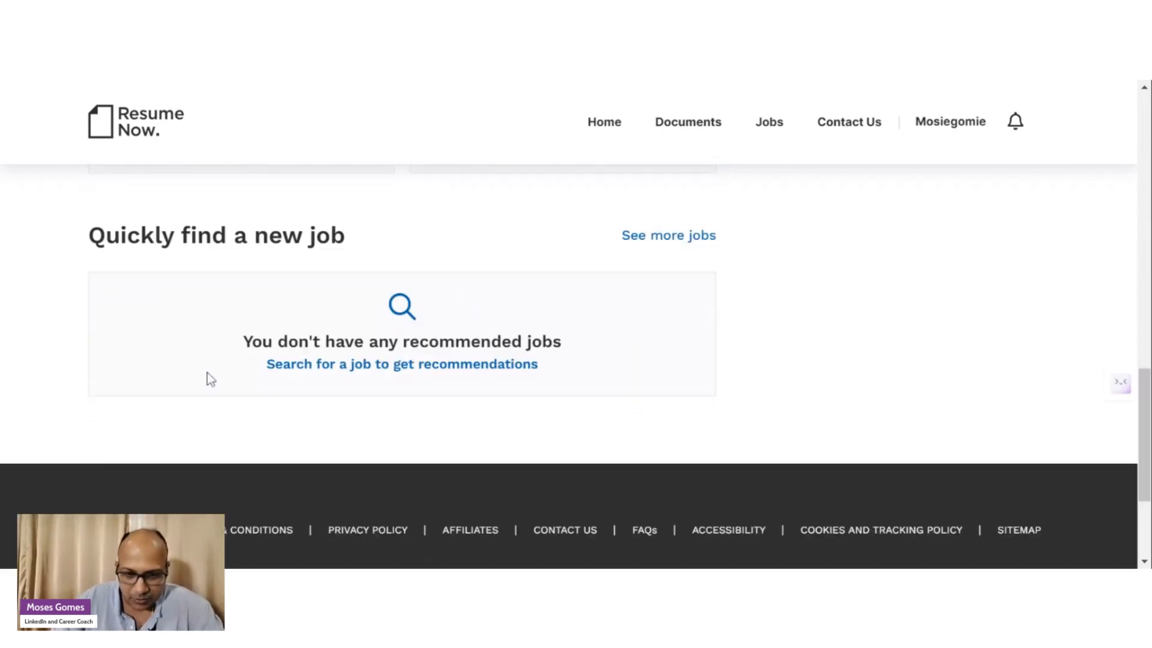
scroll(568, 352, "up", 12)
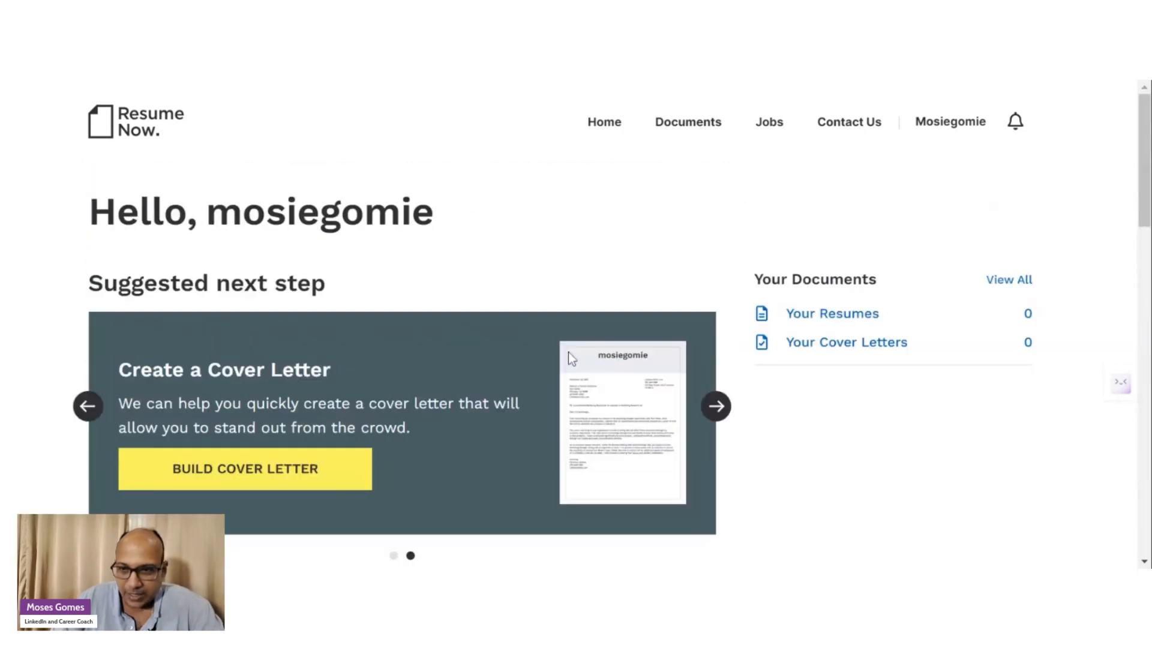
- Start building a cover letter and choose the Popular template with the teal name heading
left_click(240, 480)
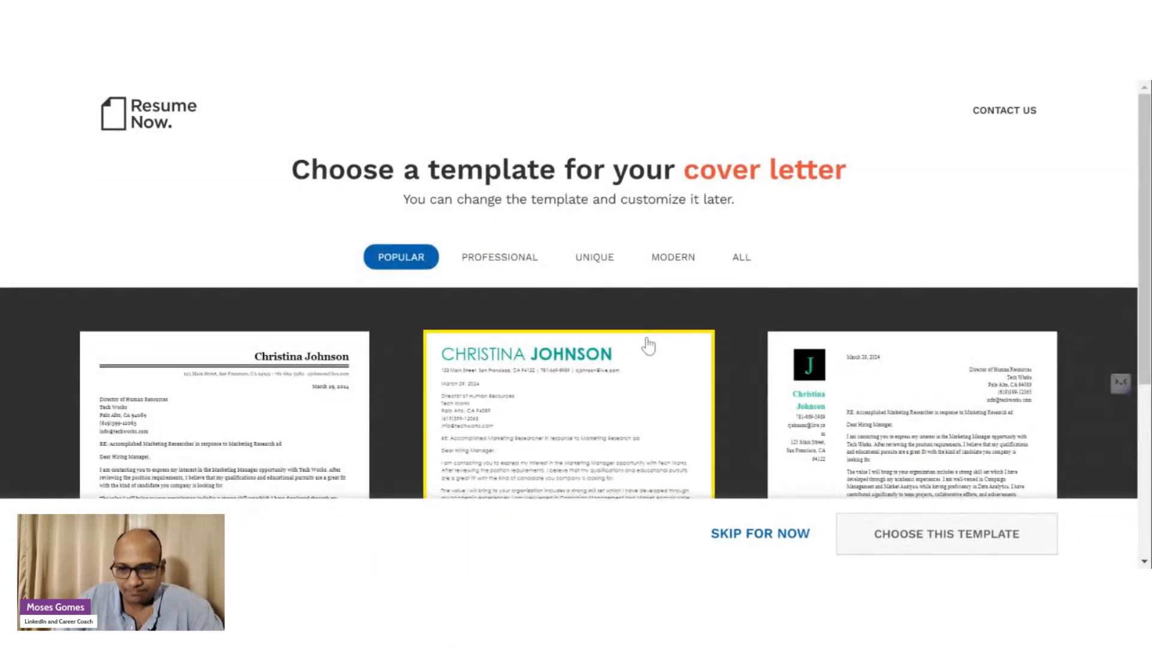
scroll(444, 348, "down", 3)
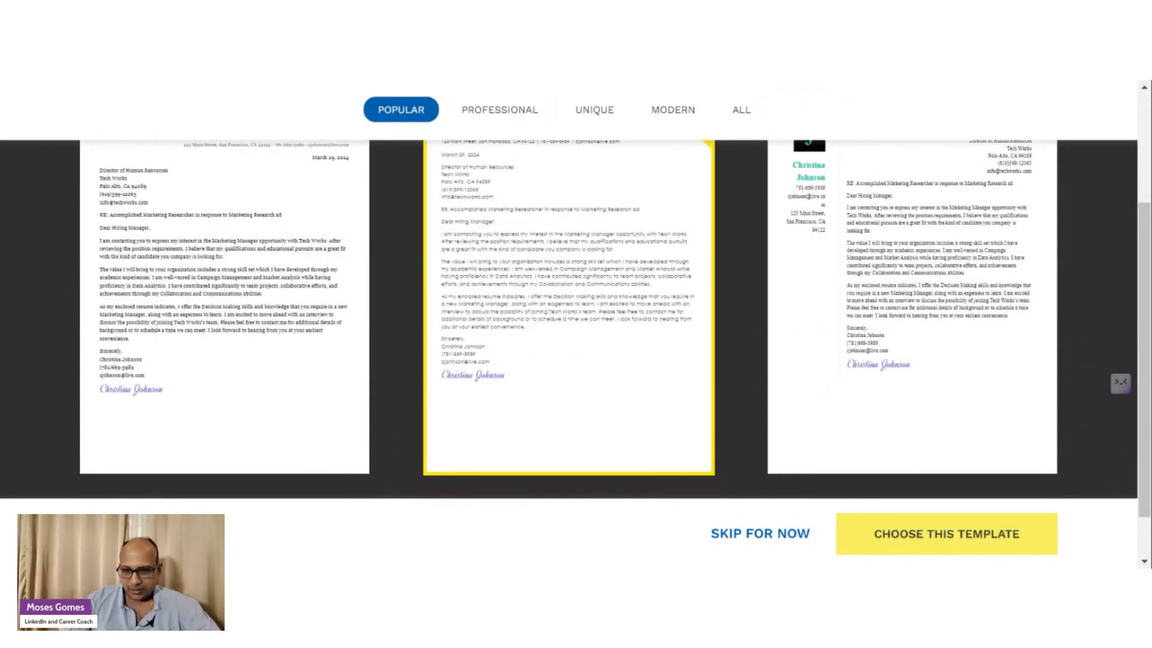
left_click(858, 523)
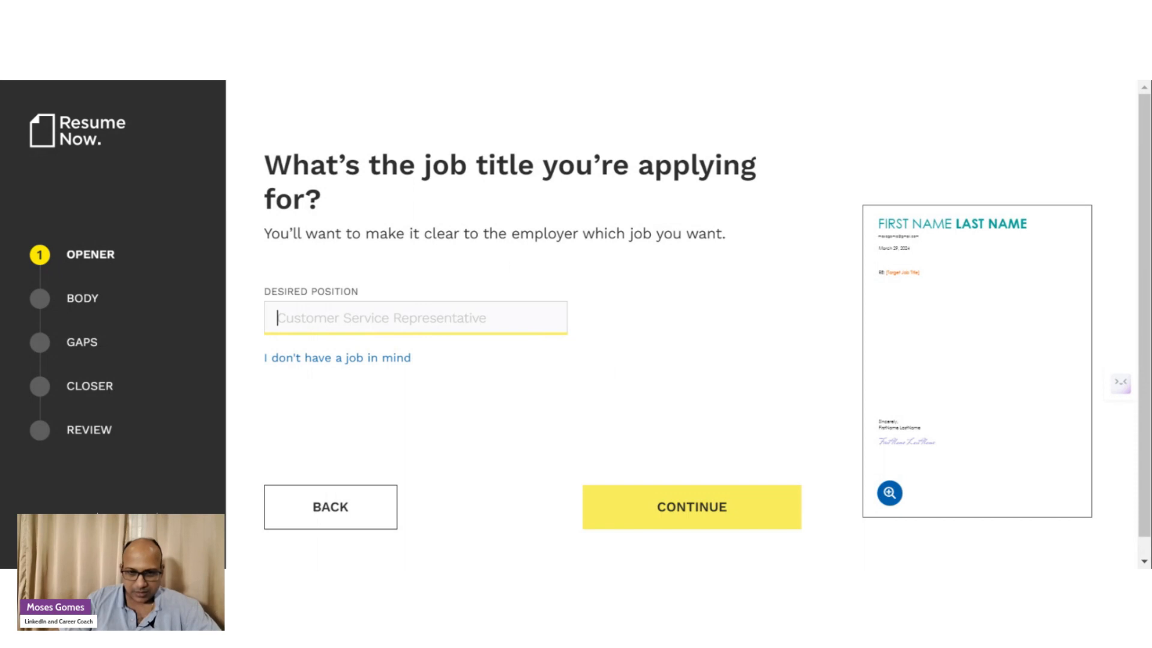
- Enter "Chief marketing officer" as the desired position, correcting its spelling, and continue to the employer question
type("Chei")
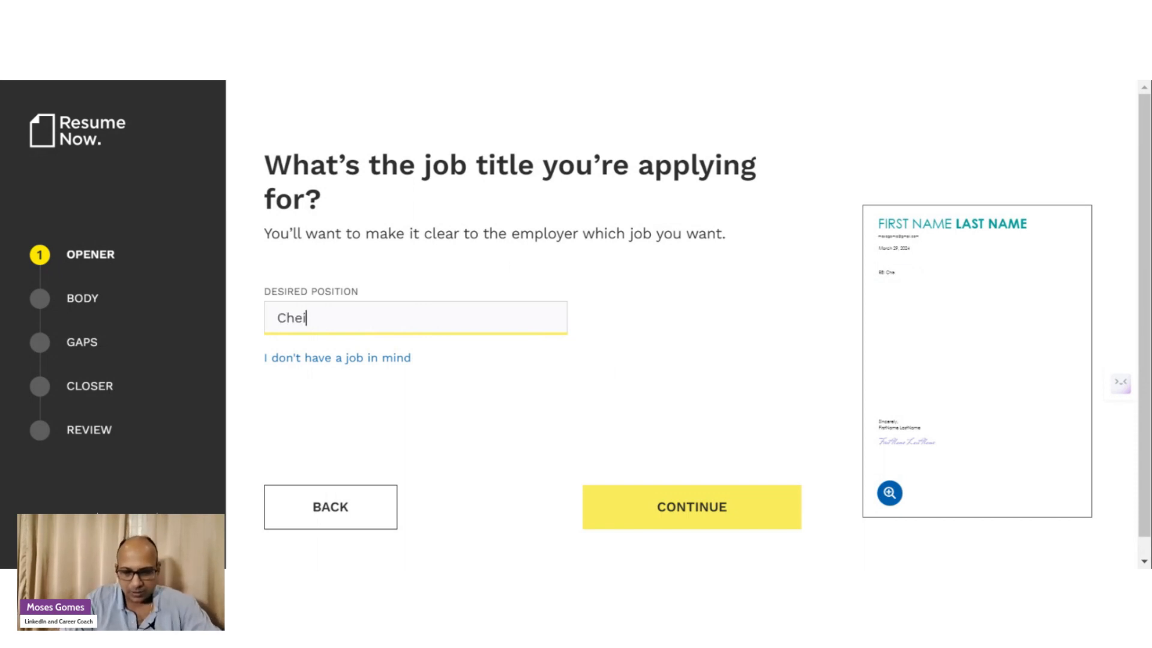
type("f markerti")
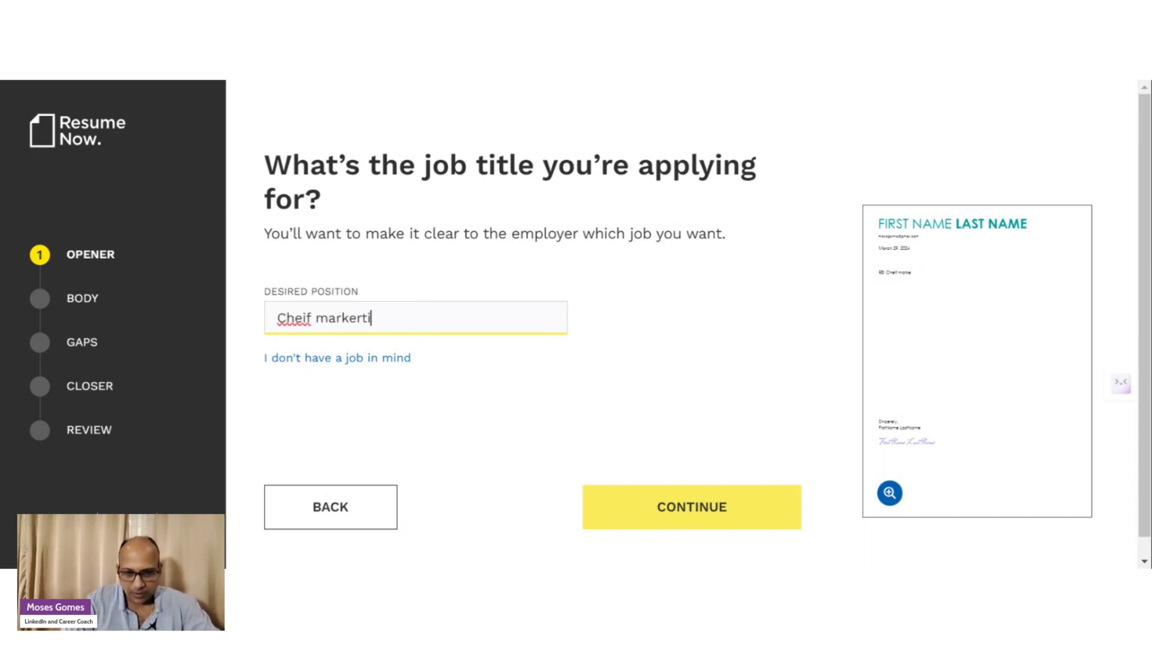
type("ng officer")
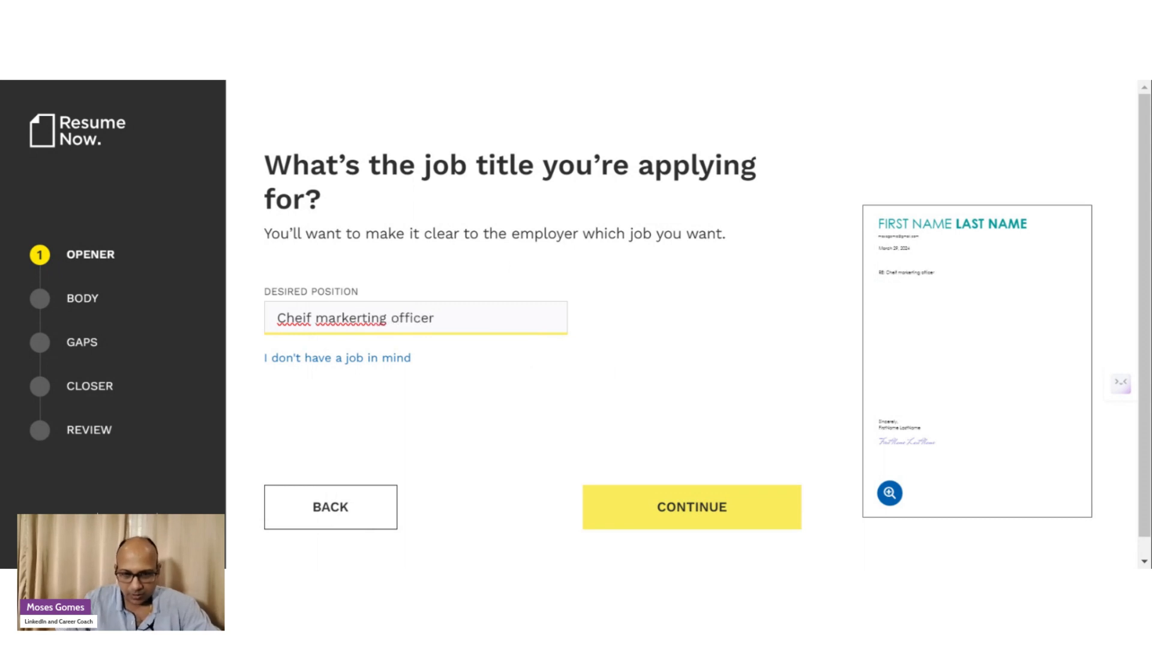
right_click(351, 318)
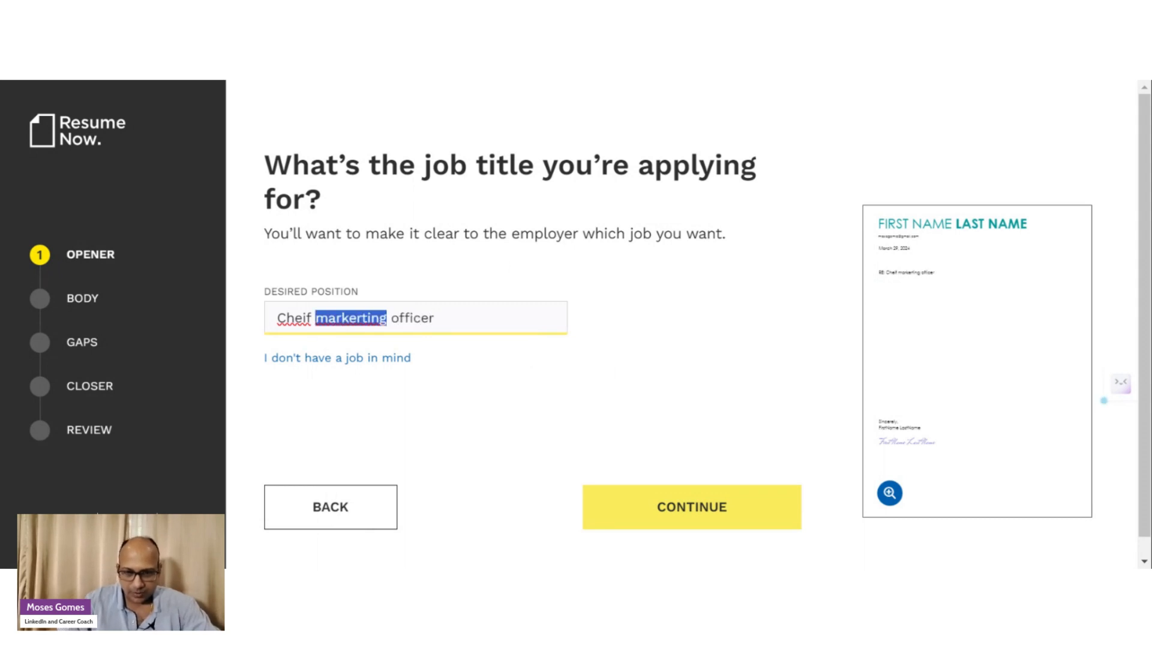
left_click(378, 332)
right_click(303, 318)
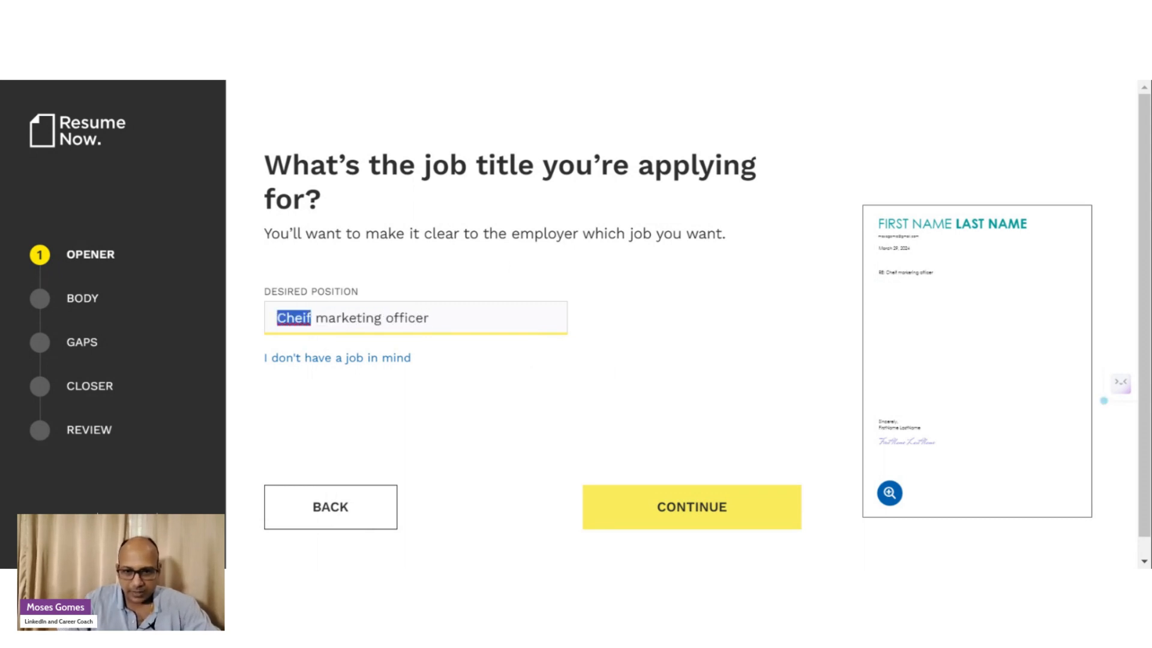
left_click(329, 332)
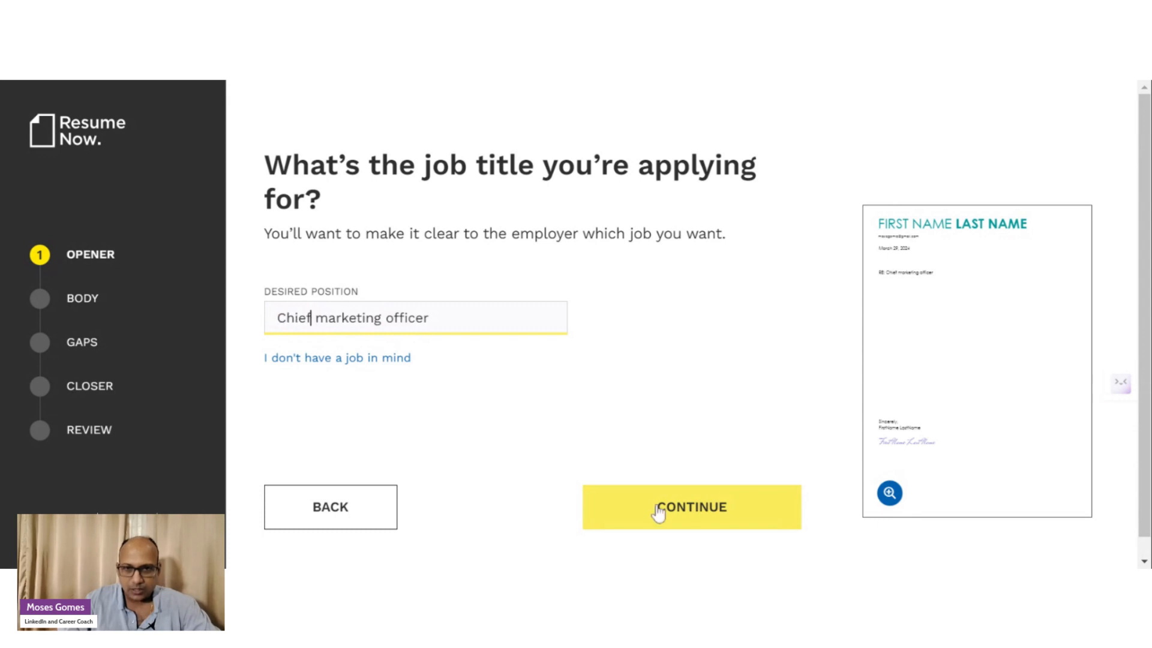
left_click(737, 533)
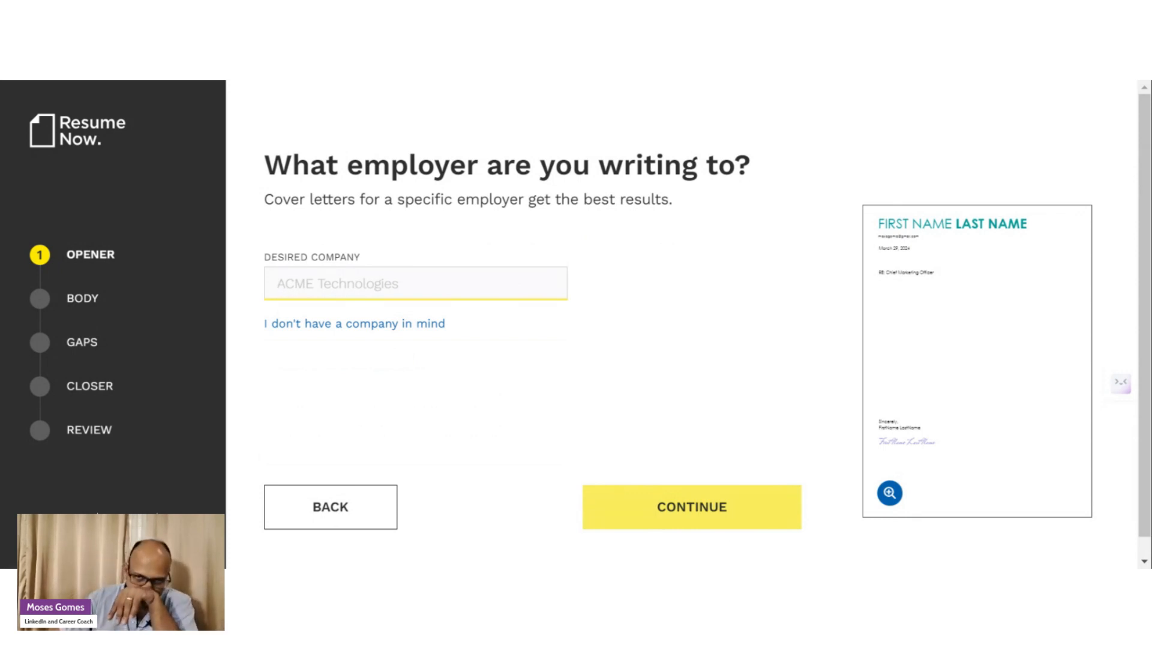
- Set the desired company to "Thermo Fisher Scientific India" and continue to the experience question
type("Thermo F")
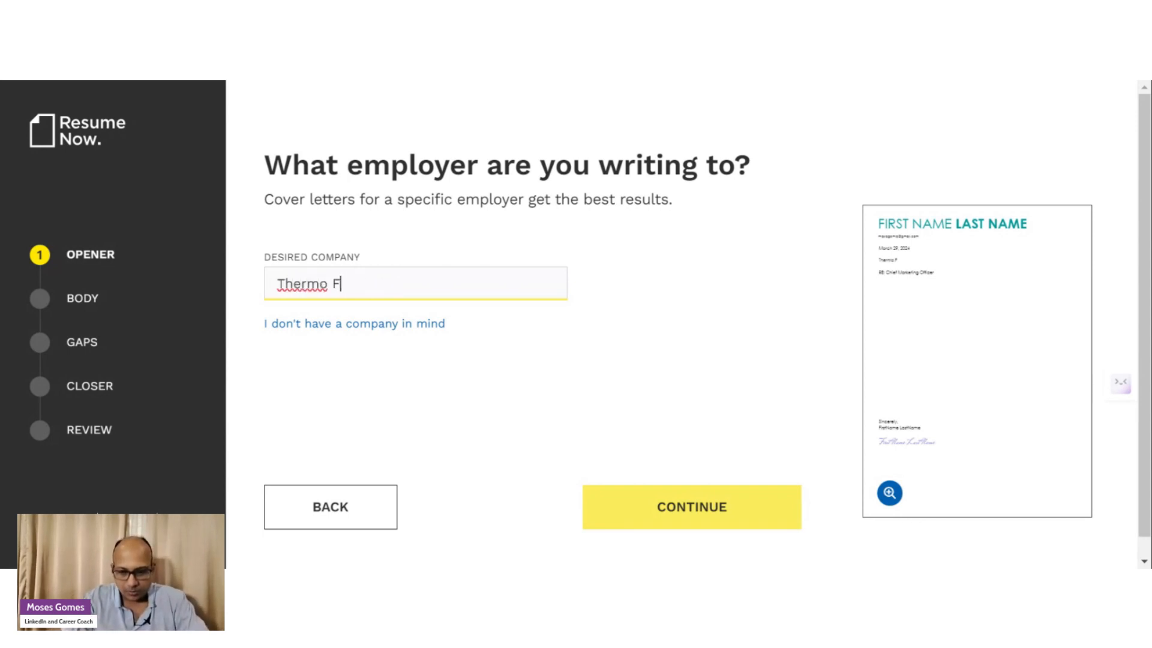
type("isher")
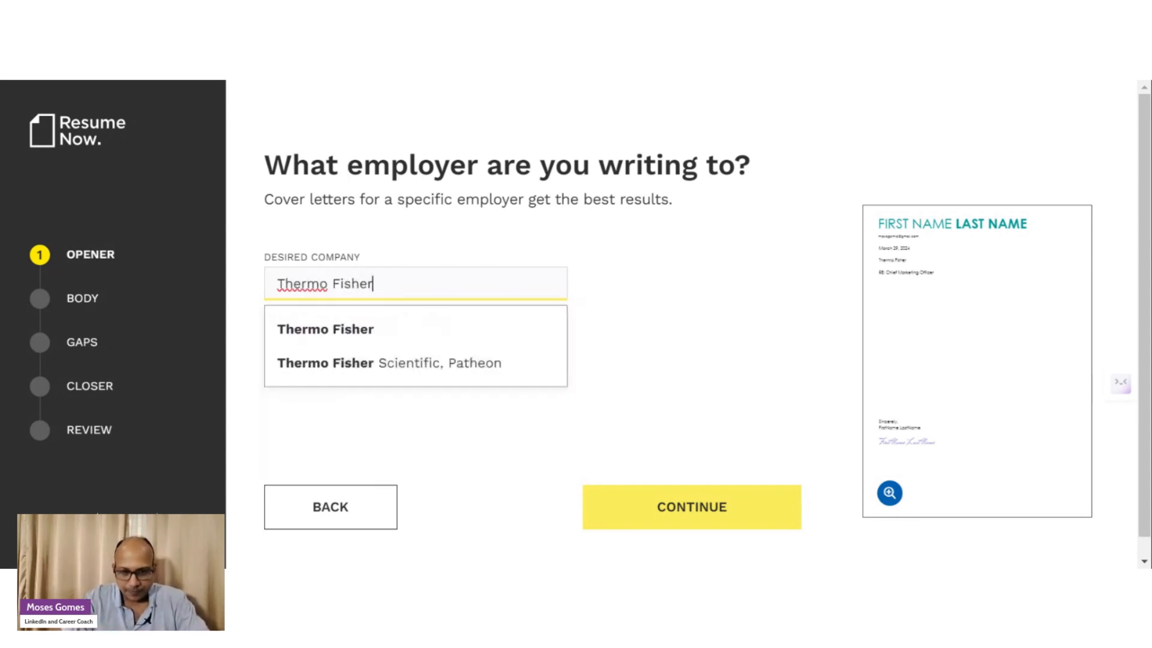
left_click(452, 365)
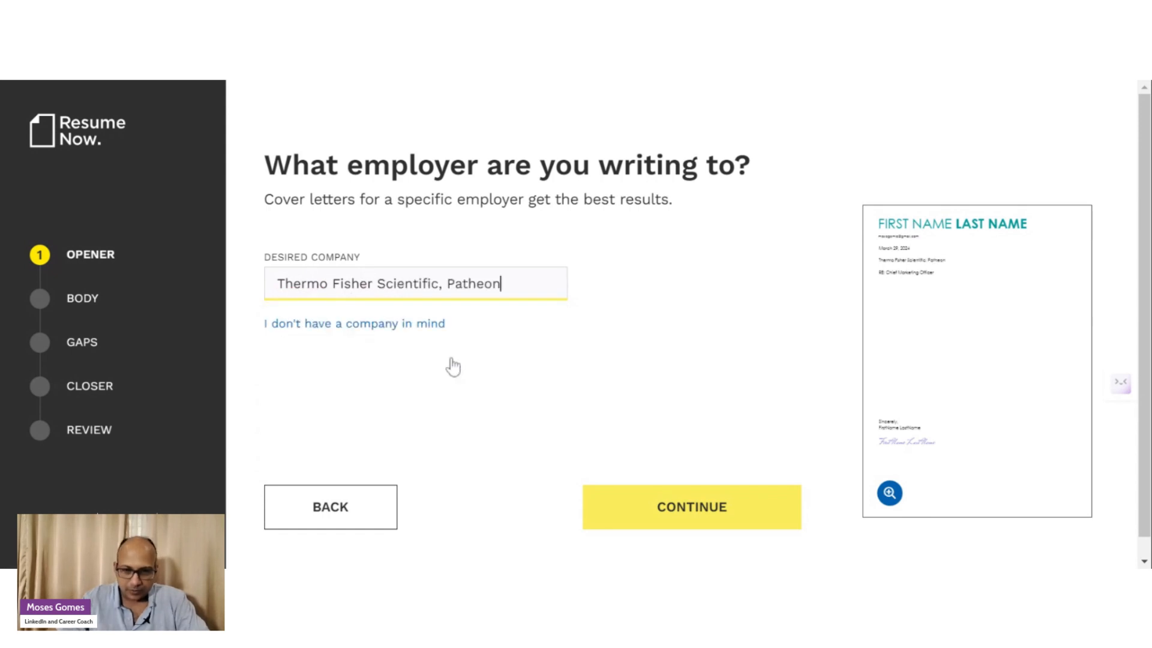
double_click(473, 284)
key("BackSpace")
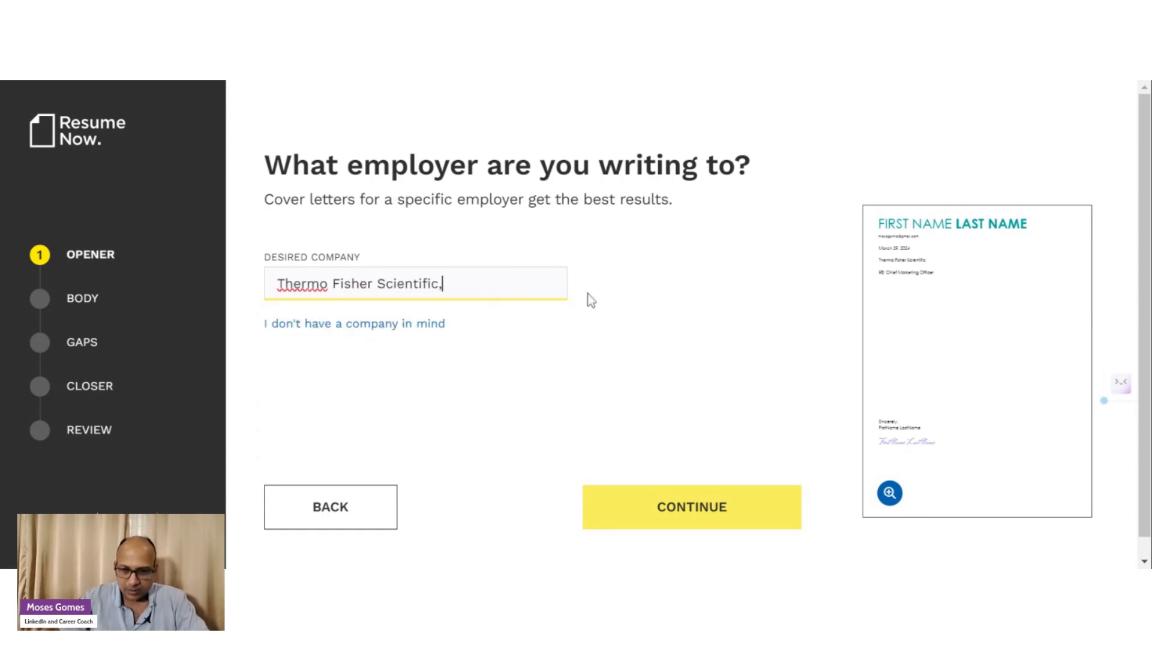
key("BackSpace")
key("BackSpace")
type("india")
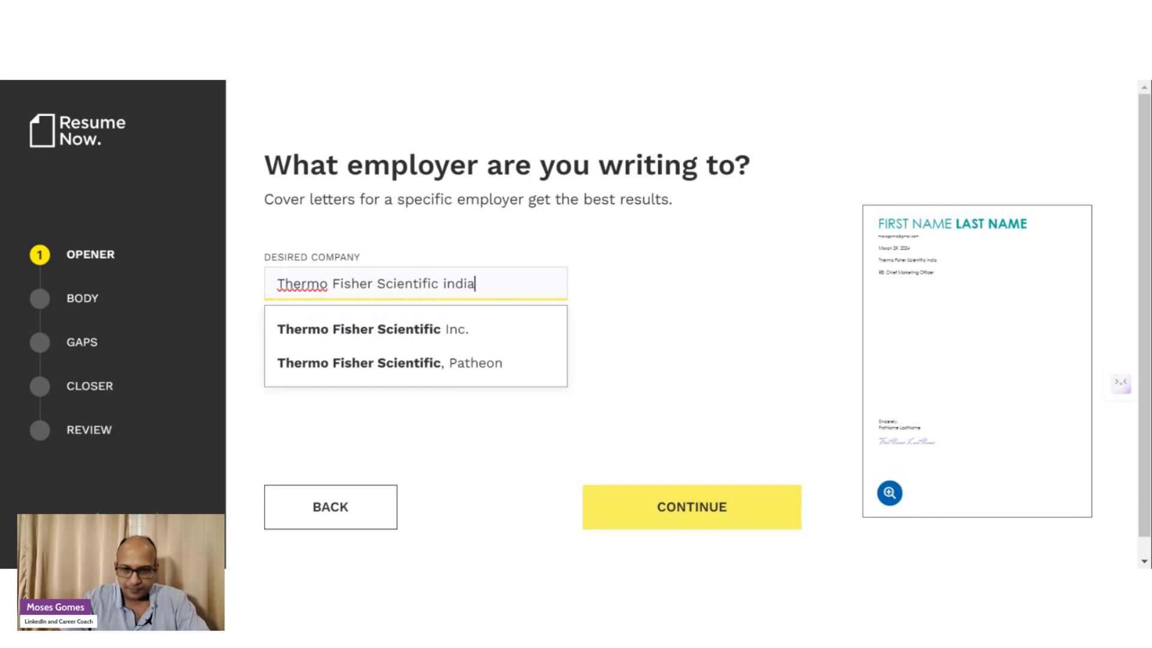
left_click(446, 283)
key("BackSpace")
type("I")
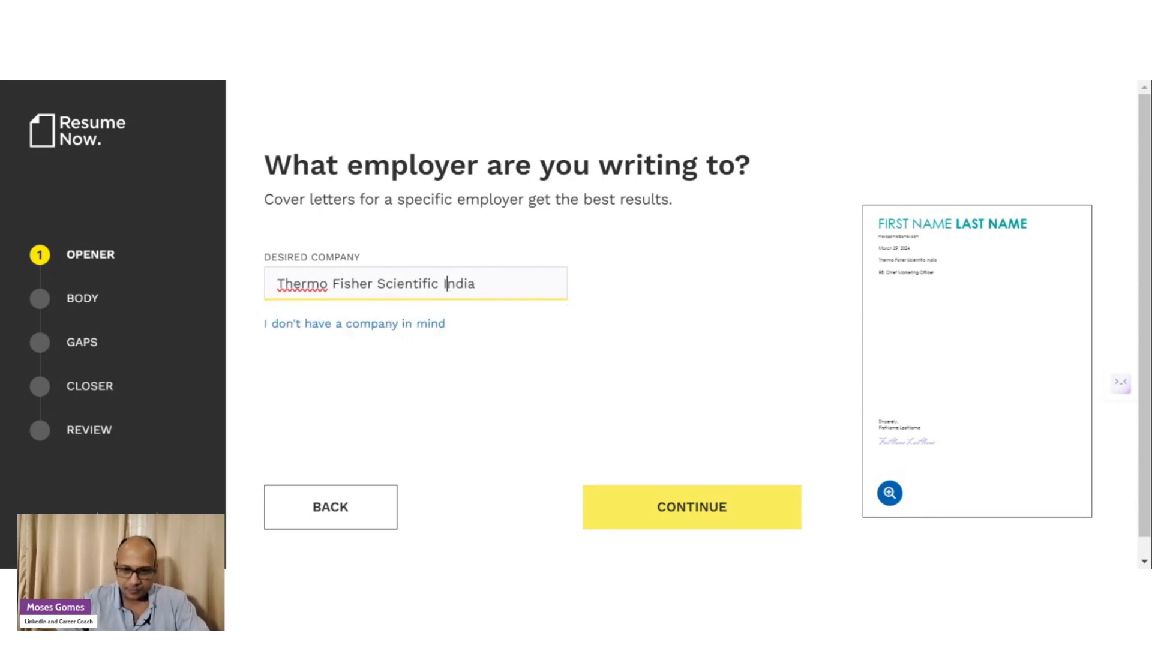
left_click(681, 507)
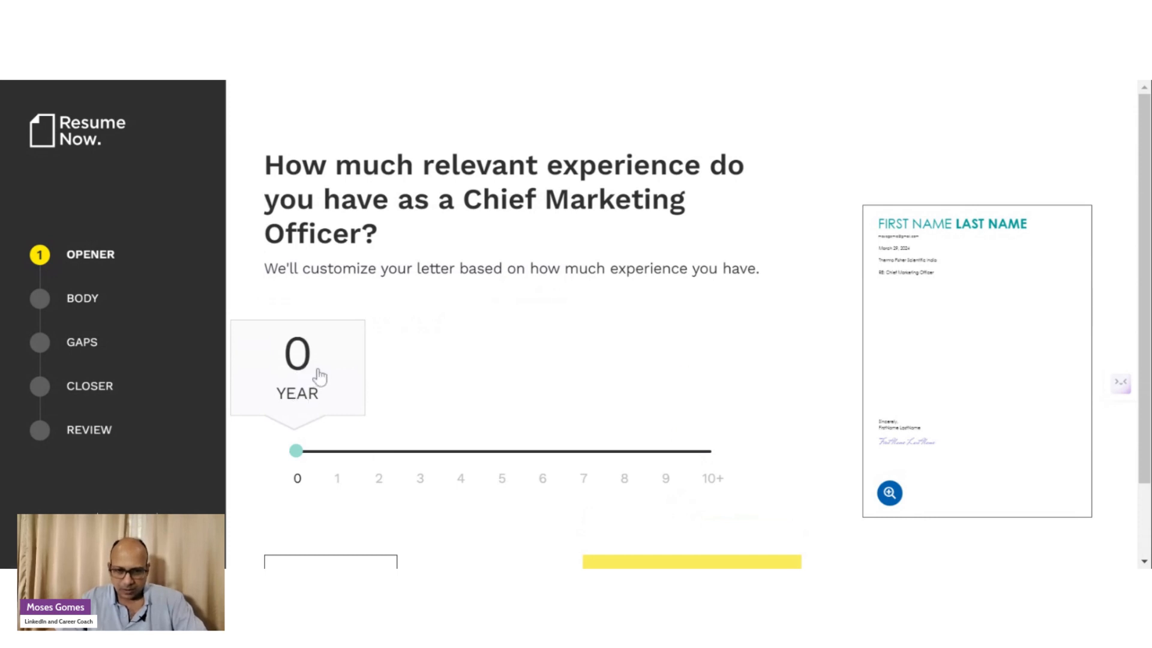
- Set the relevant experience to 4 years and continue to the recommended openers
left_click_drag(318, 378, 467, 381)
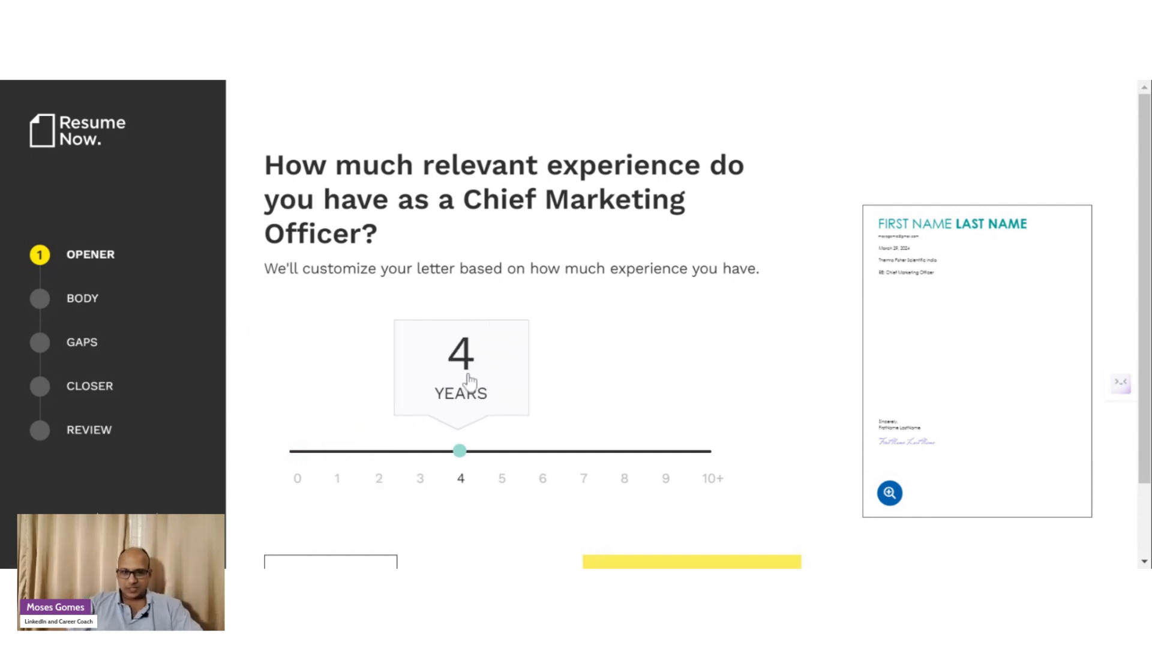
scroll(801, 369, "down", 2)
left_click(773, 487)
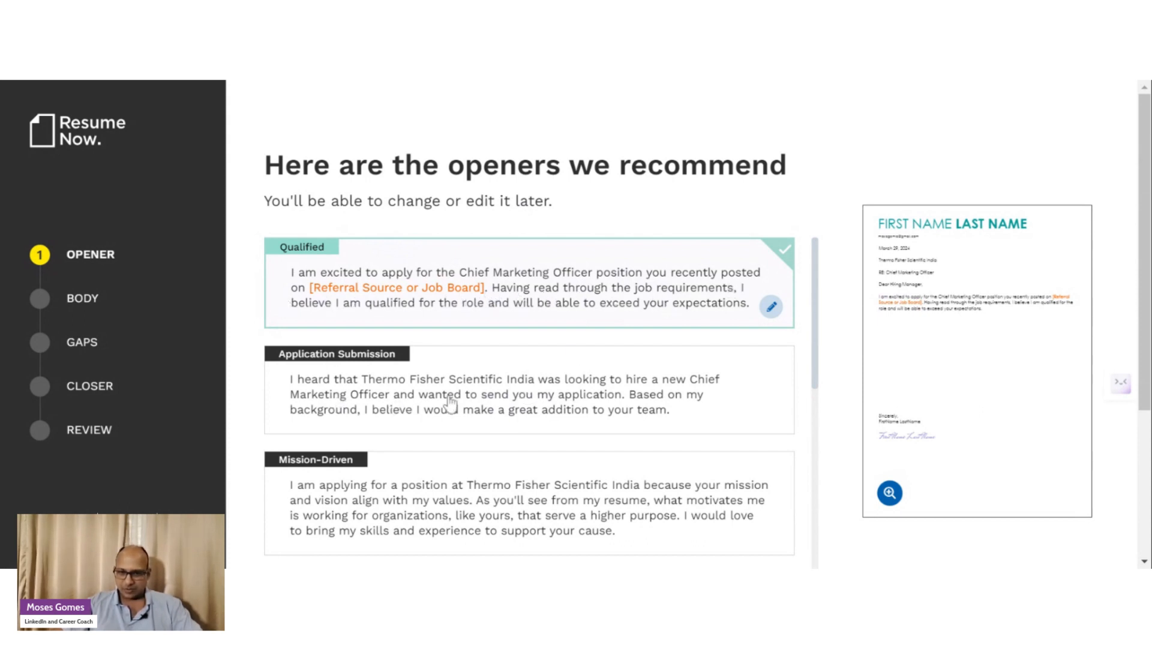
- Review the recommended openers, keep the "Qualified" one and continue to the letter's body section
scroll(402, 390, "down", 3)
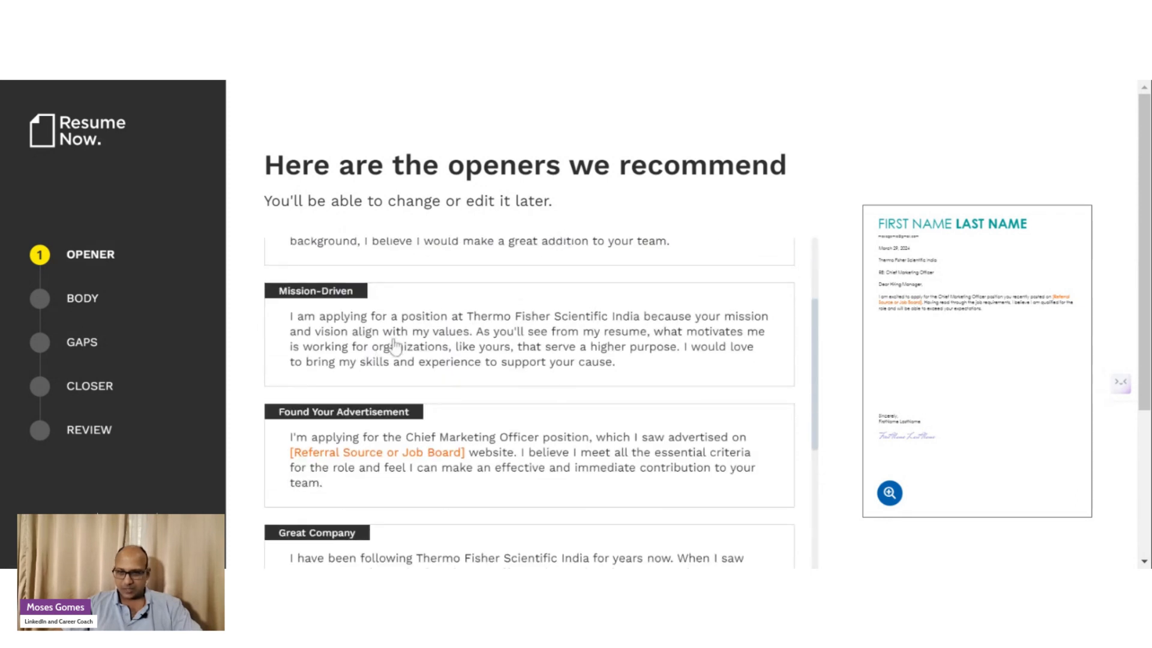
scroll(466, 430, "down", 3)
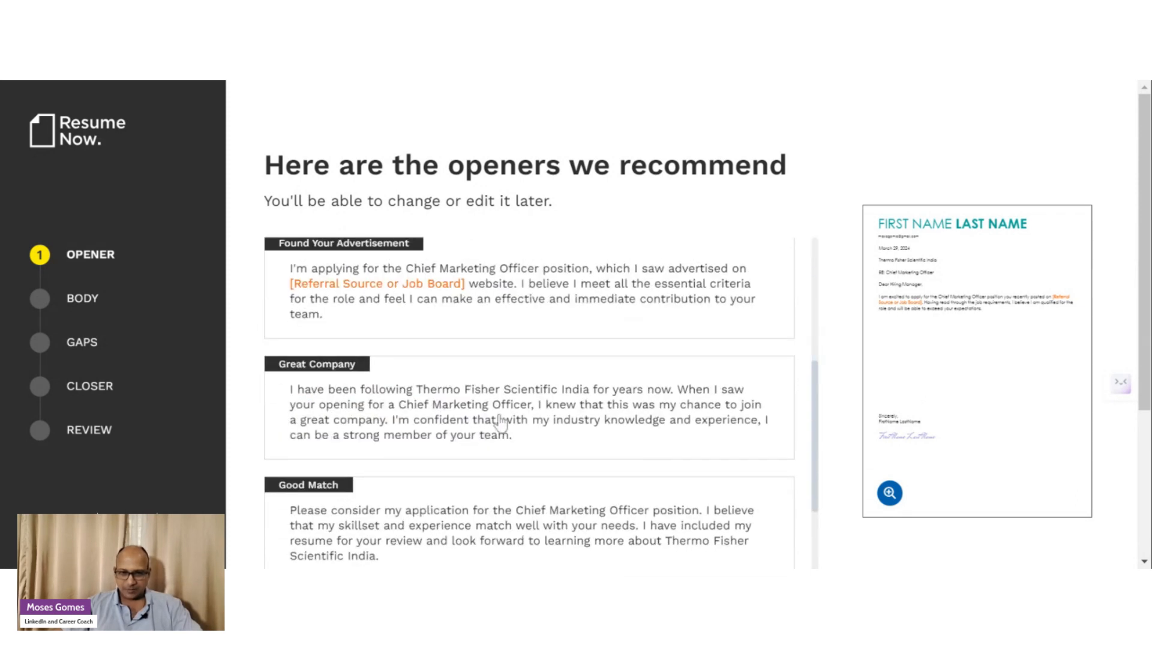
scroll(504, 510, "down", 3)
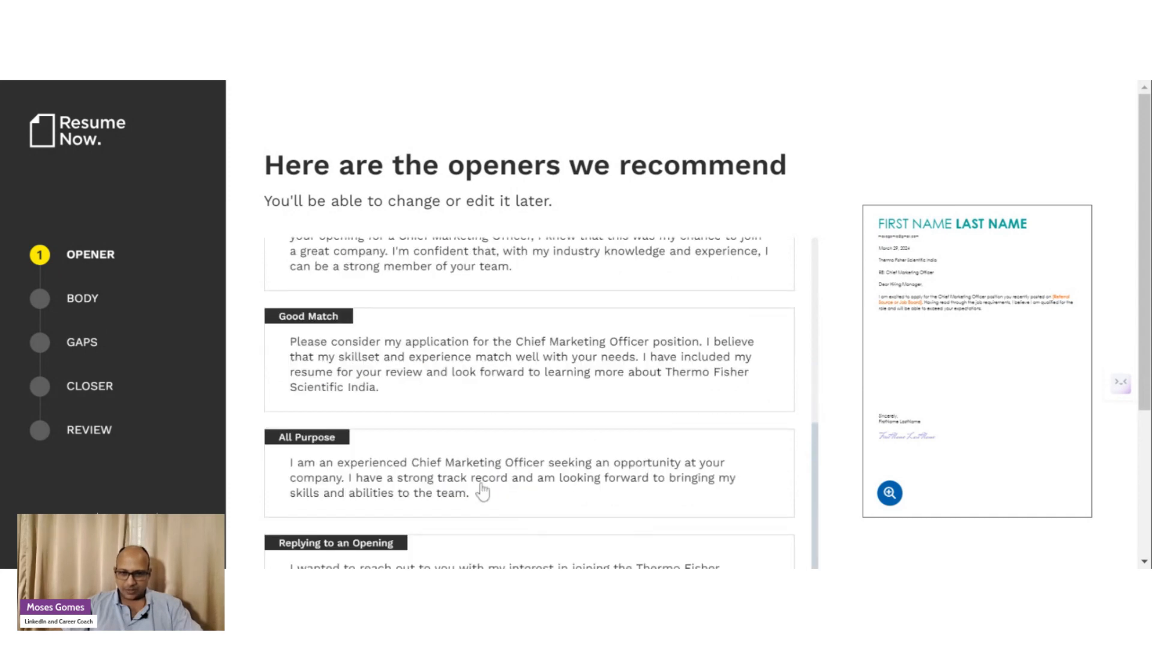
scroll(483, 491, "up", 8)
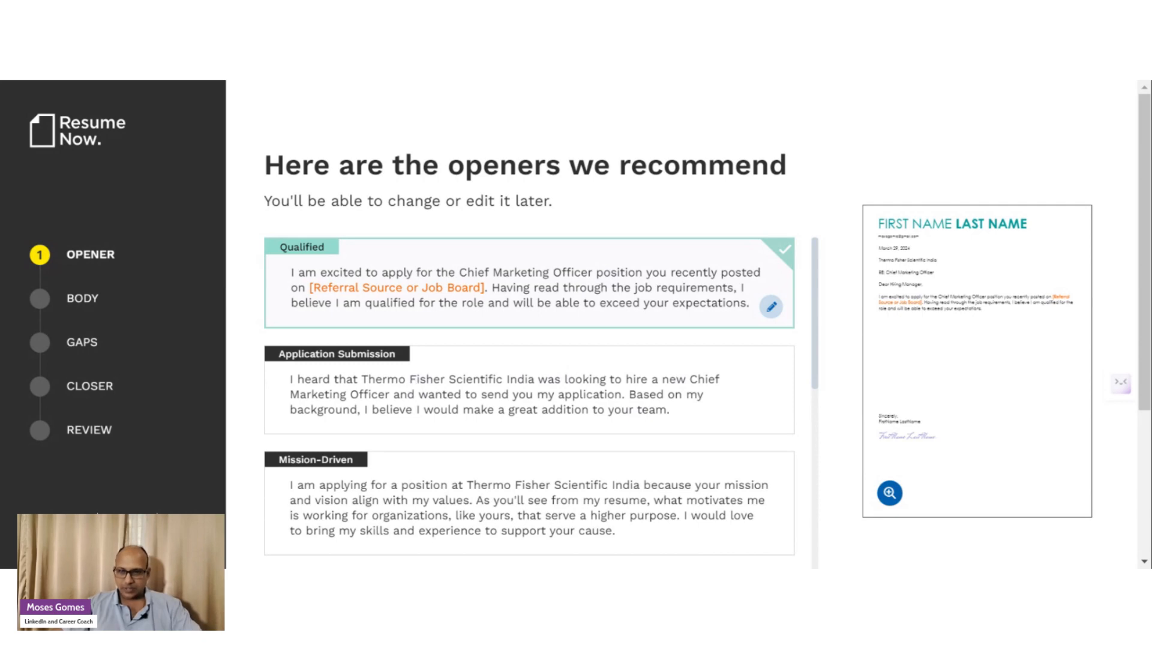
scroll(486, 399, "down", 6)
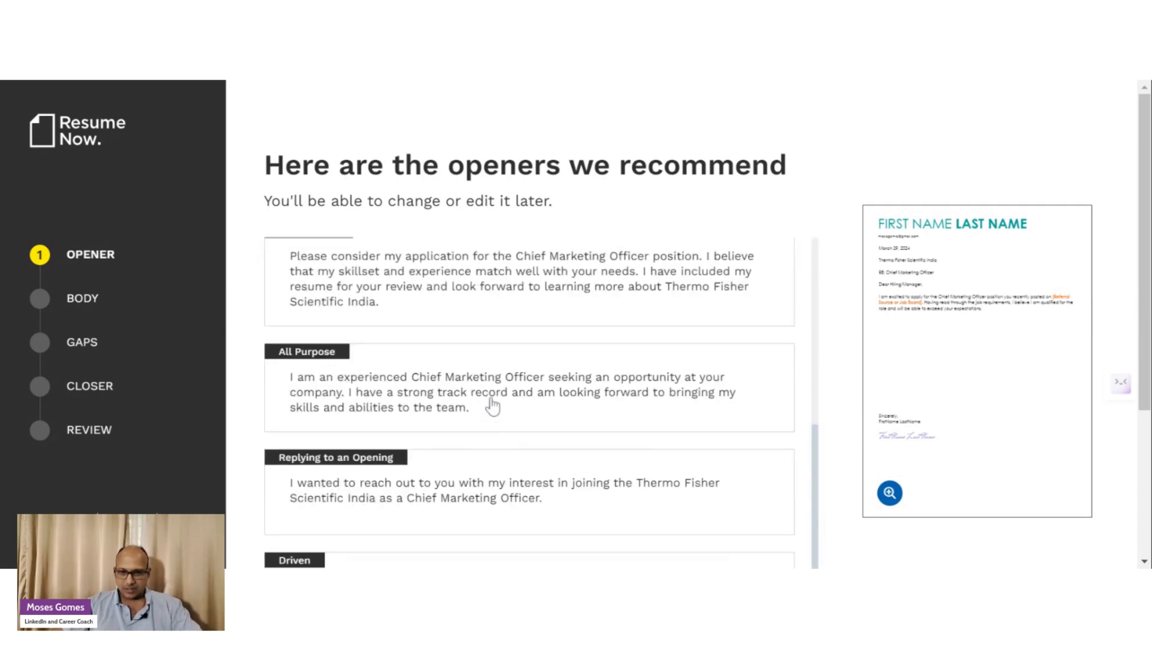
scroll(489, 401, "down", 5)
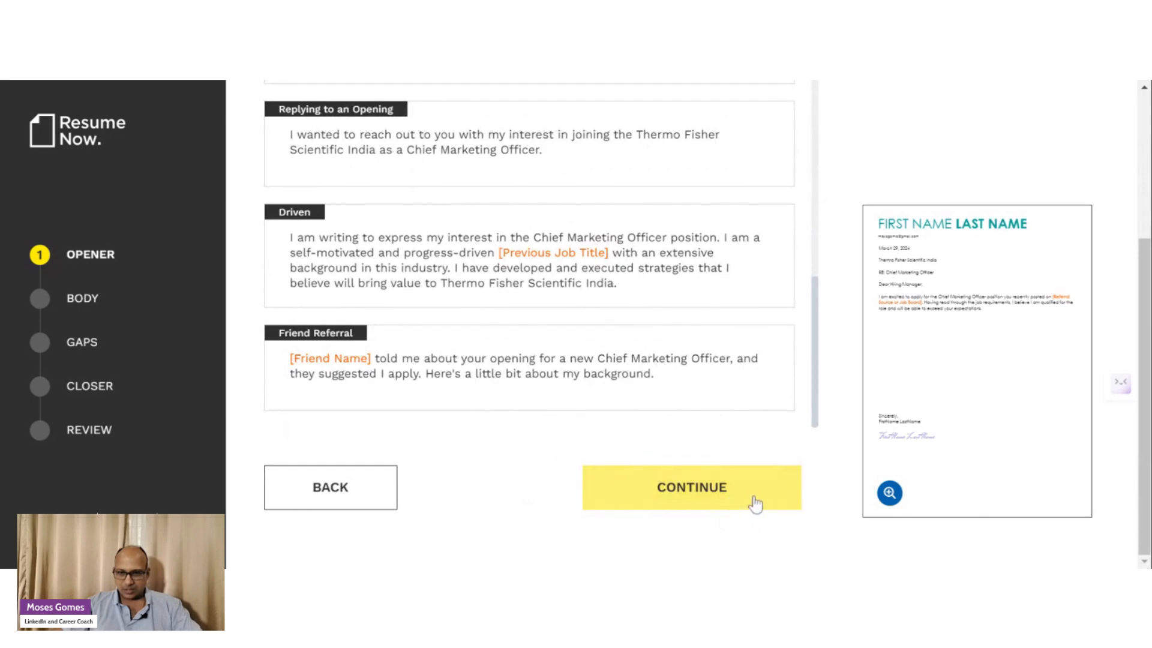
left_click(752, 487)
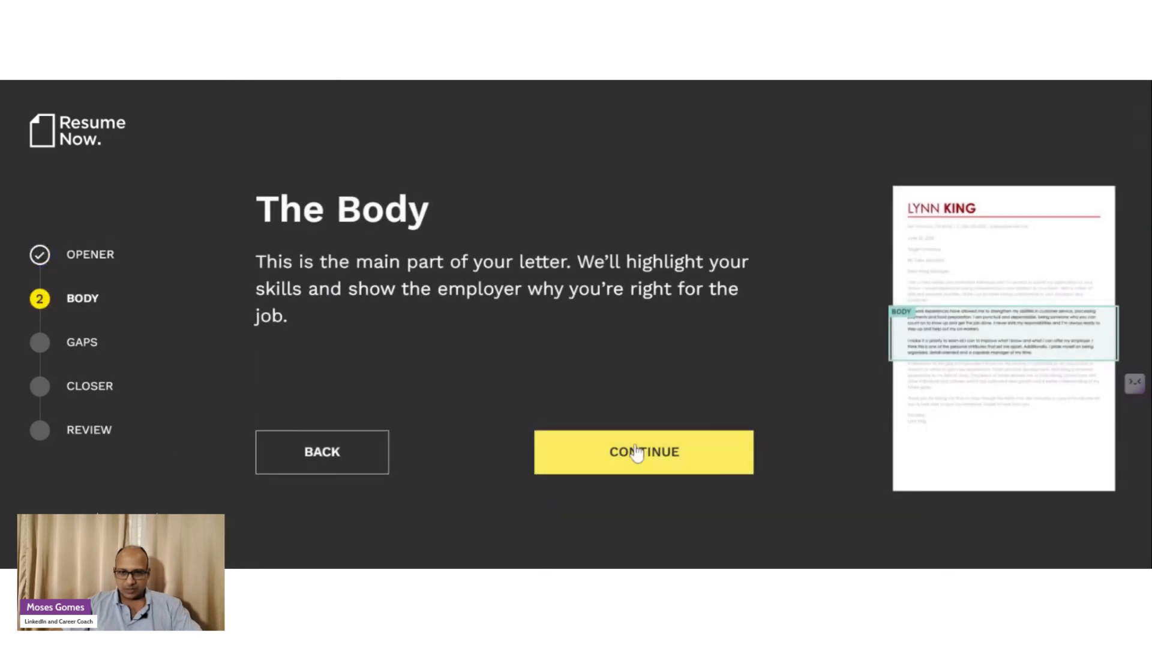
- Proceed to the most recent job and enter "DocMode Health Technologies Ltd" as the employer name
left_click(637, 454)
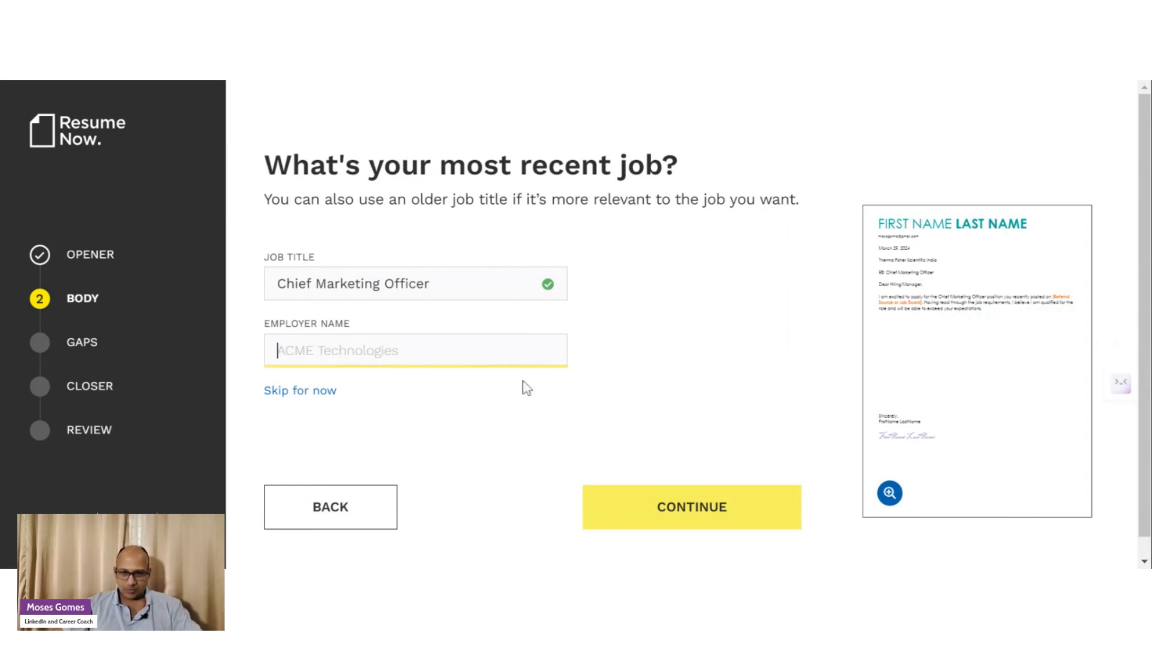
type("DocMode Health Technologies Pvt Ltd")
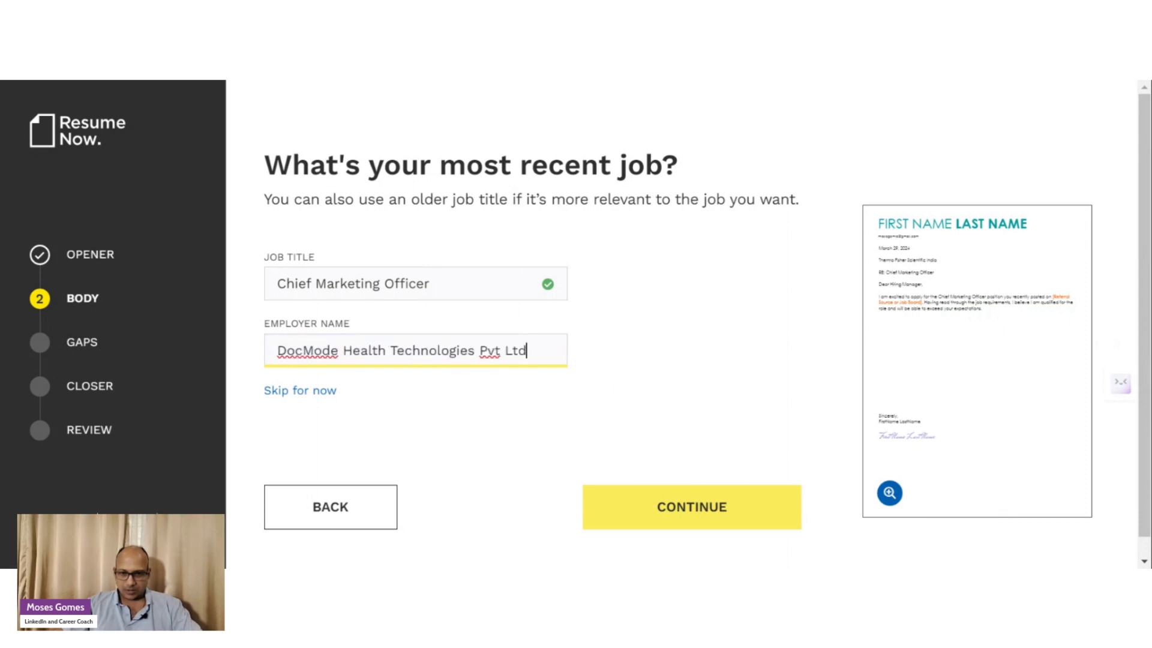
key("BackSpace")
key("BackSpace")
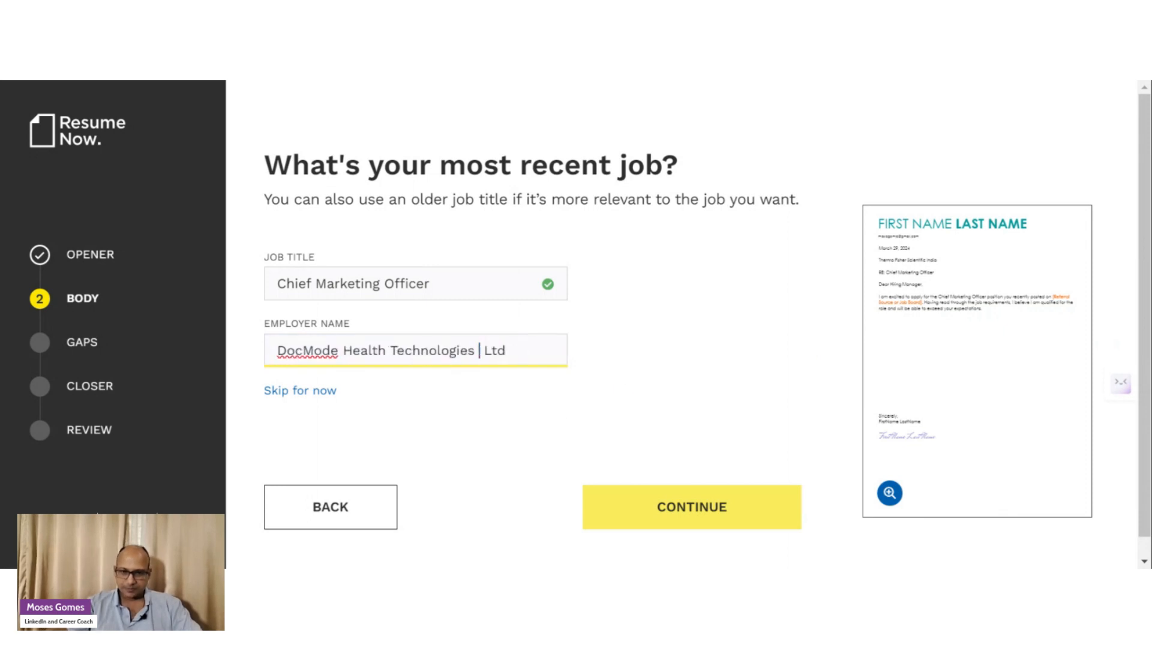
- Confirm the most recent job, and pick "Strategic Planning" and "Digital Marketing" as skills for the Chief Marketing Officer position
left_click(669, 493)
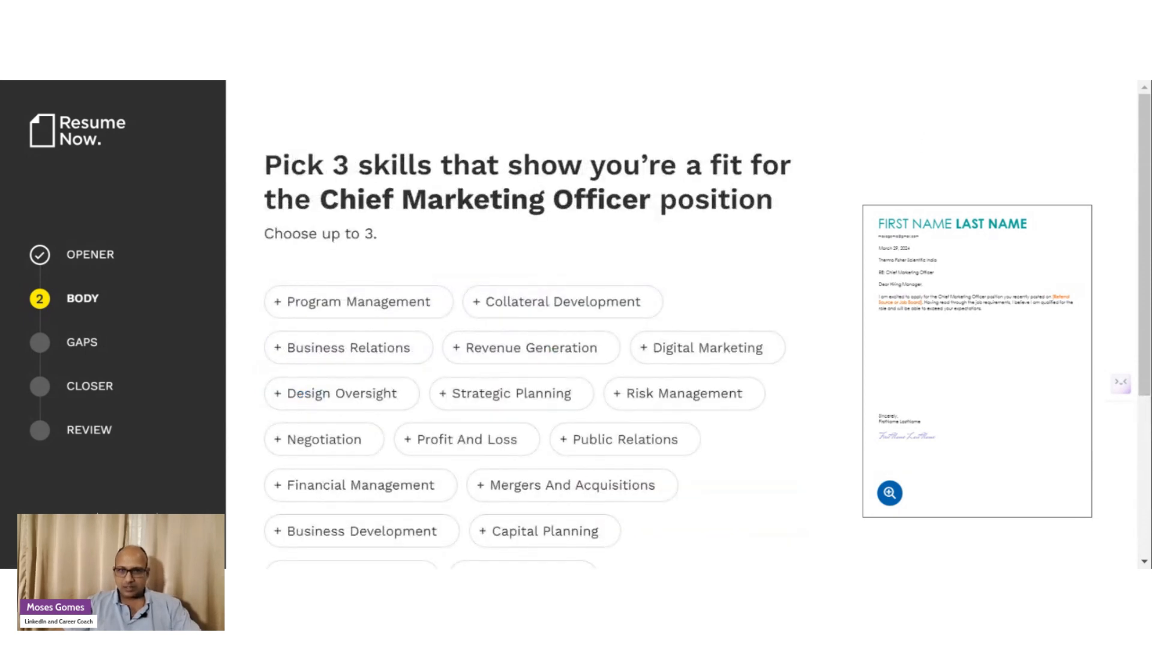
scroll(437, 292, "down", 3)
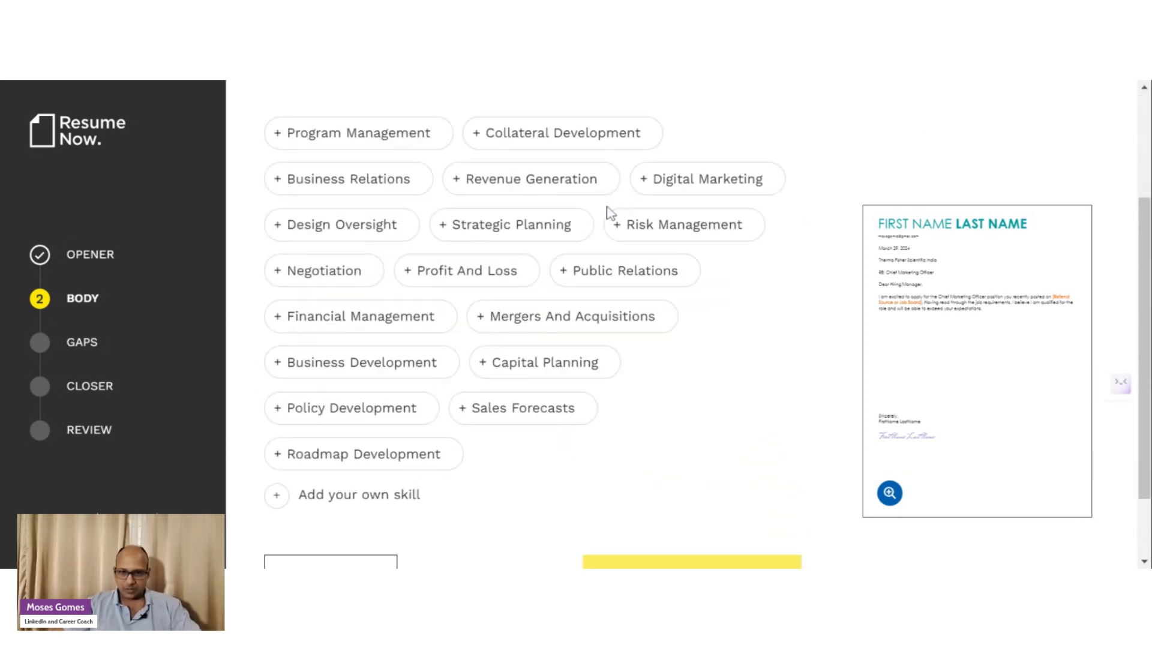
left_click(490, 232)
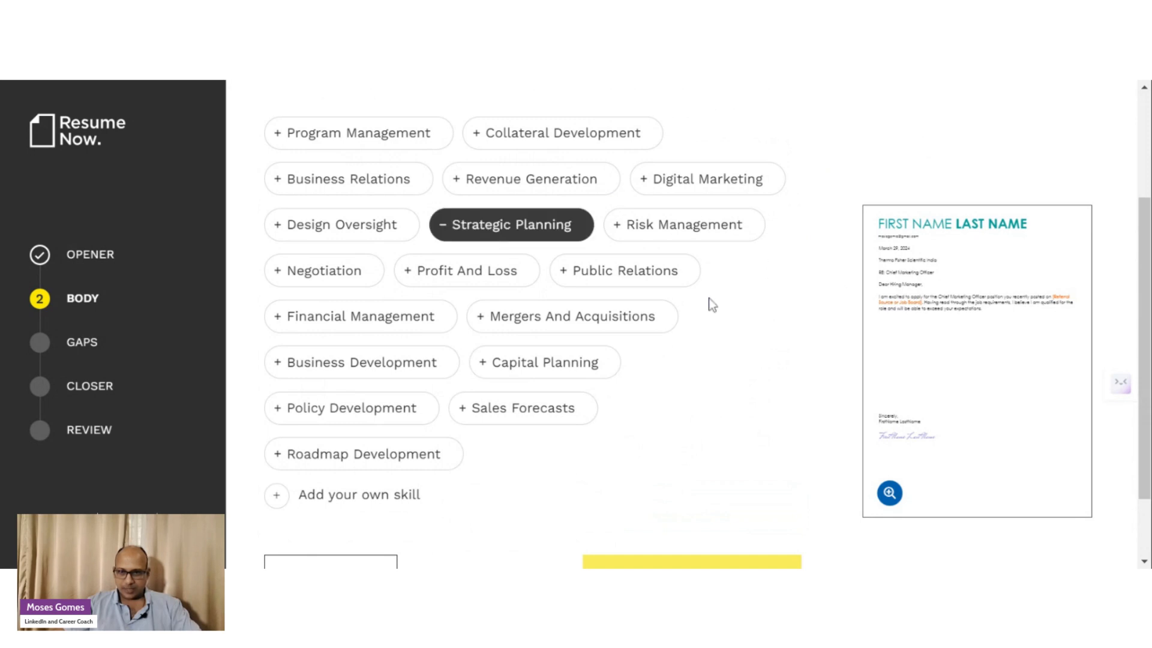
left_click(751, 187)
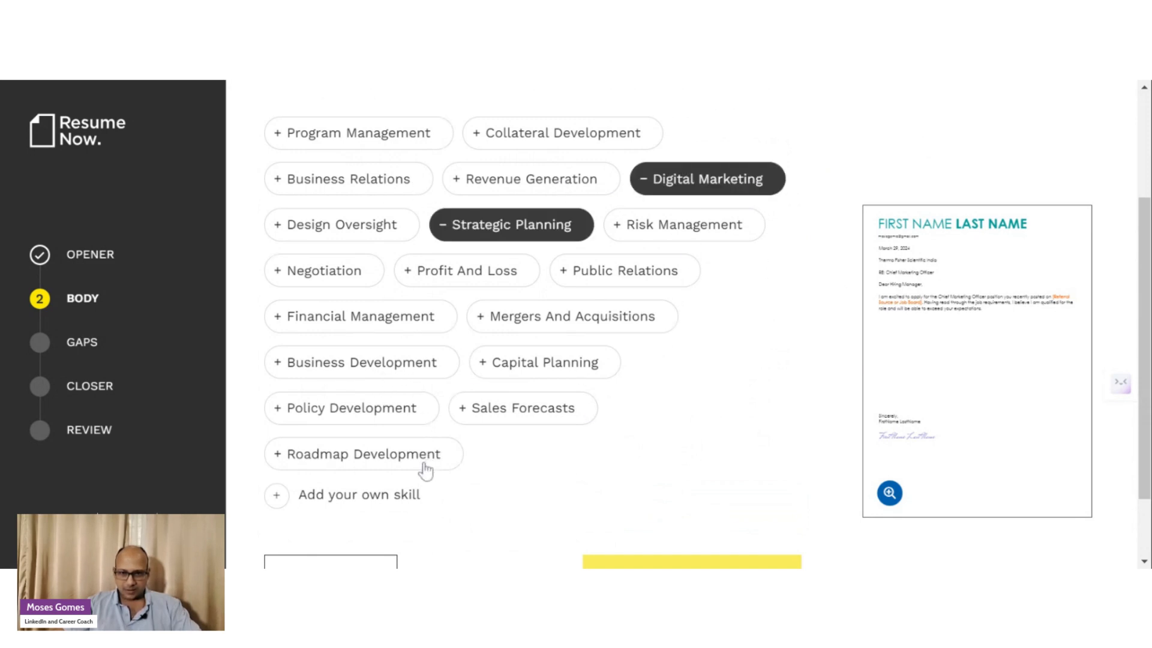
- Add "Product launch" as a custom skill and continue to the recommended body paragraphs
scroll(501, 468, "down", 2)
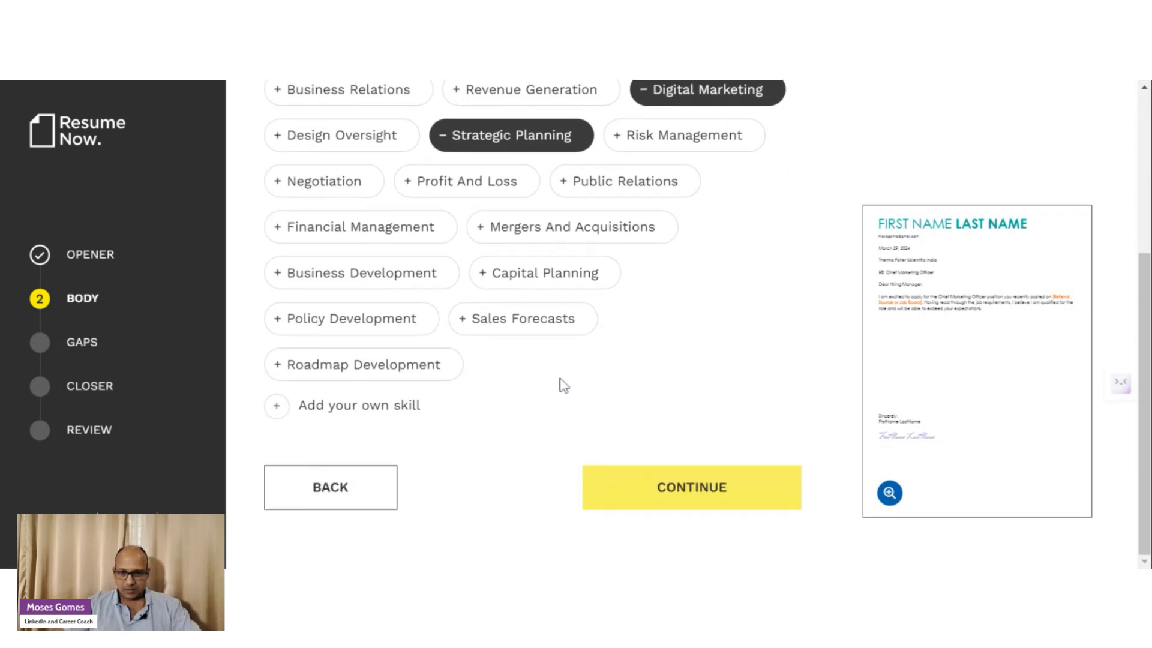
left_click(277, 407)
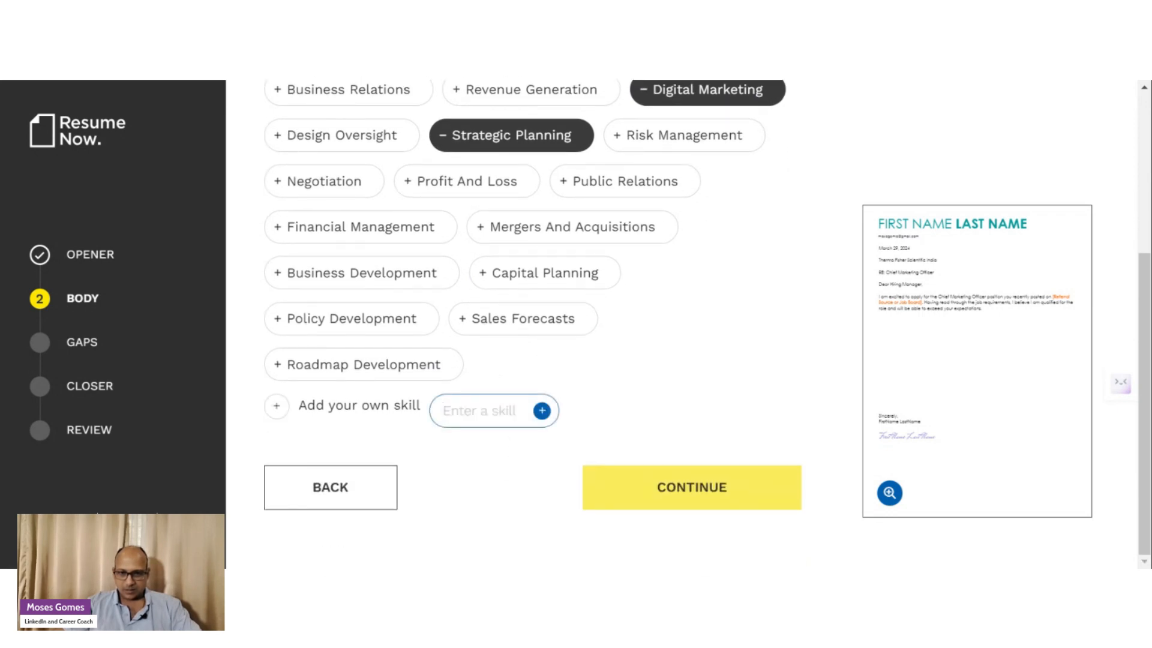
type("Produ")
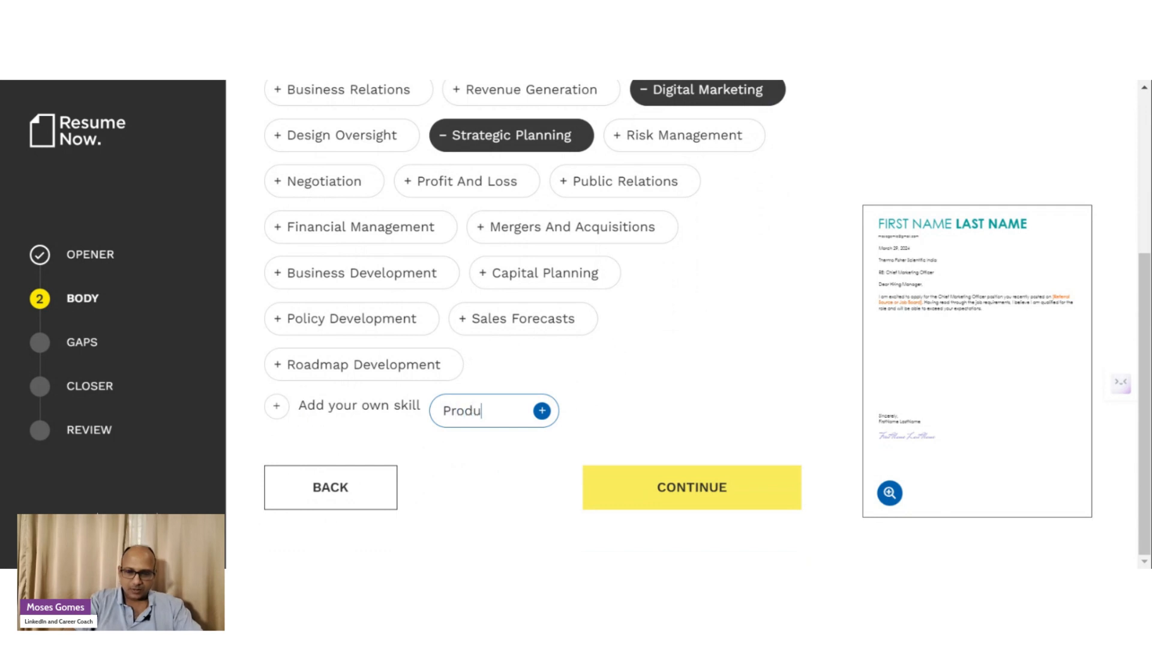
type("ct launch")
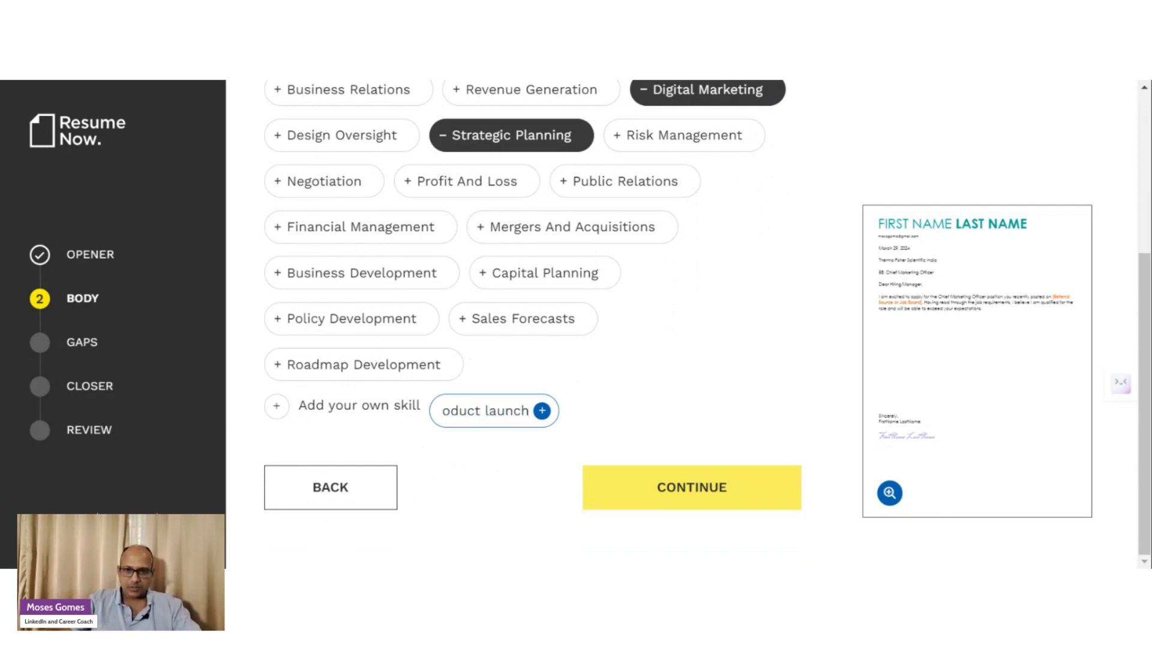
left_click(542, 411)
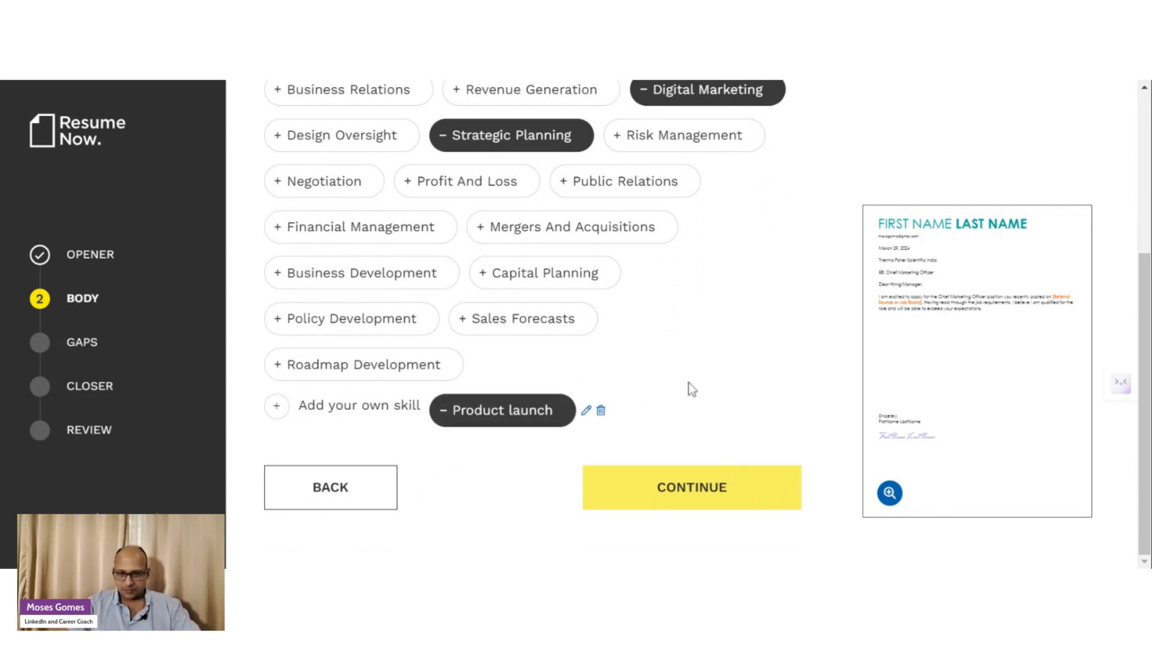
scroll(715, 380, "up", 3)
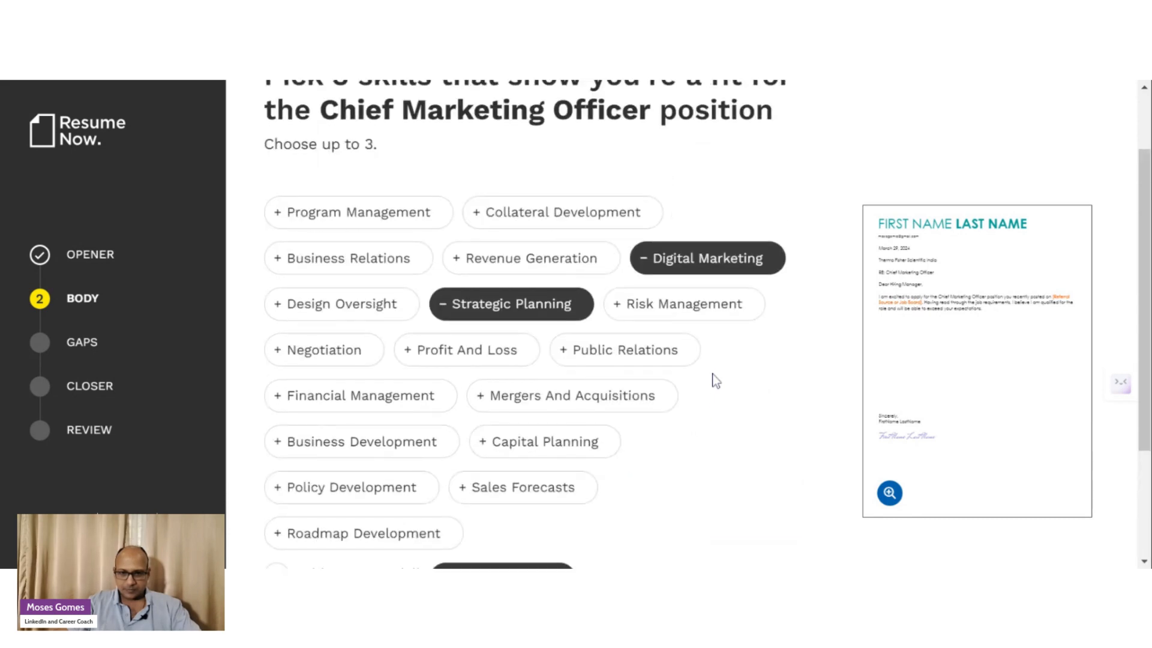
scroll(716, 380, "down", 3)
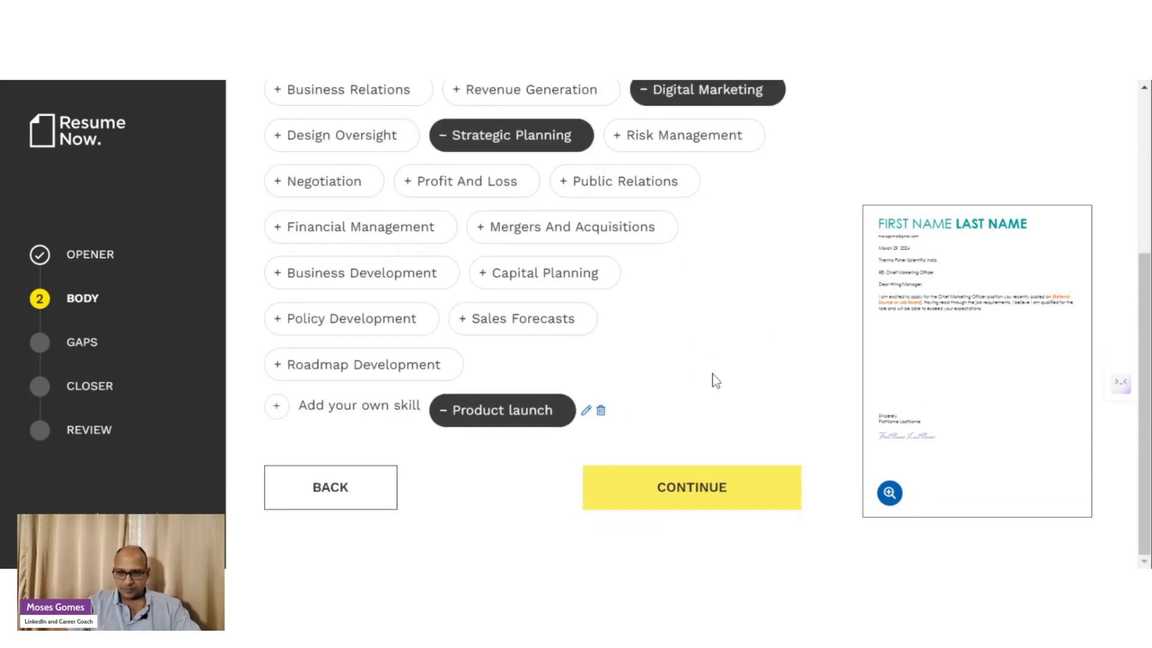
left_click(718, 489)
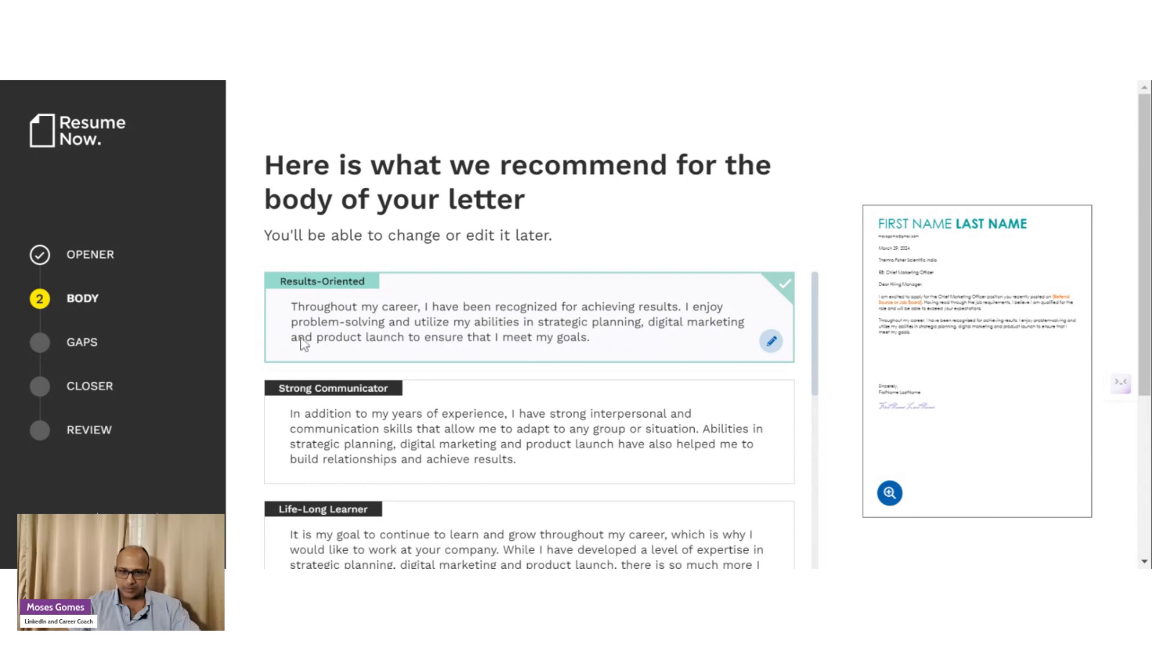
- Choose the "Strong Communicator" paragraph for the letter's body and continue to the employment gaps section
left_click(569, 441)
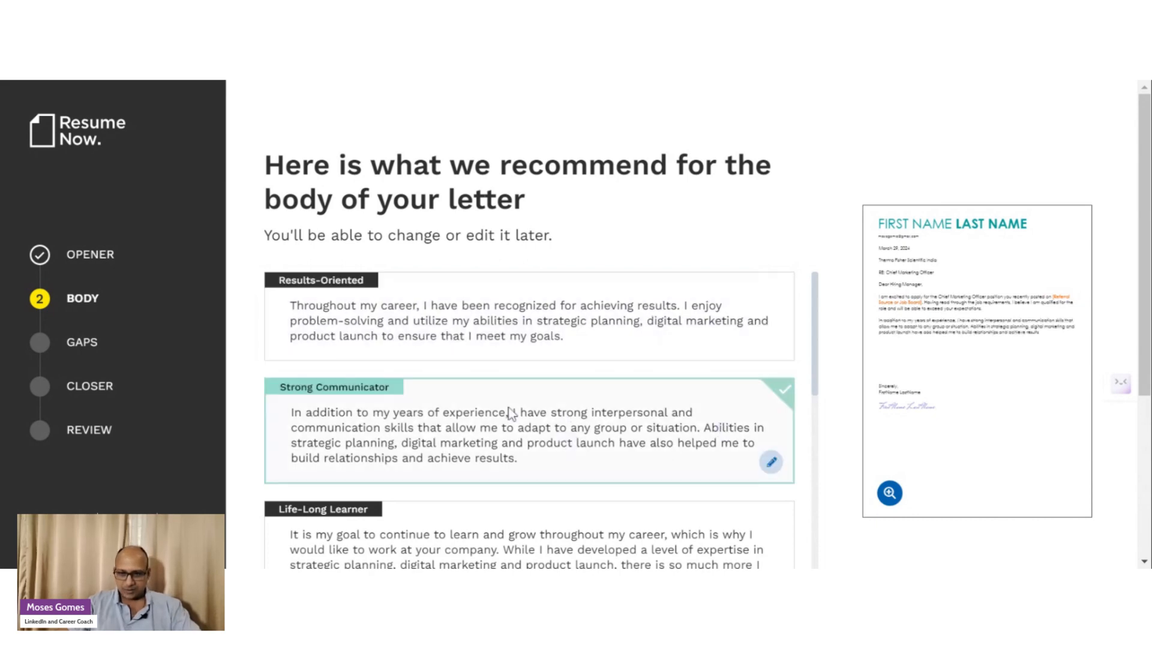
scroll(516, 414, "down", 5)
scroll(542, 424, "down", 4)
scroll(740, 488, "down", 3)
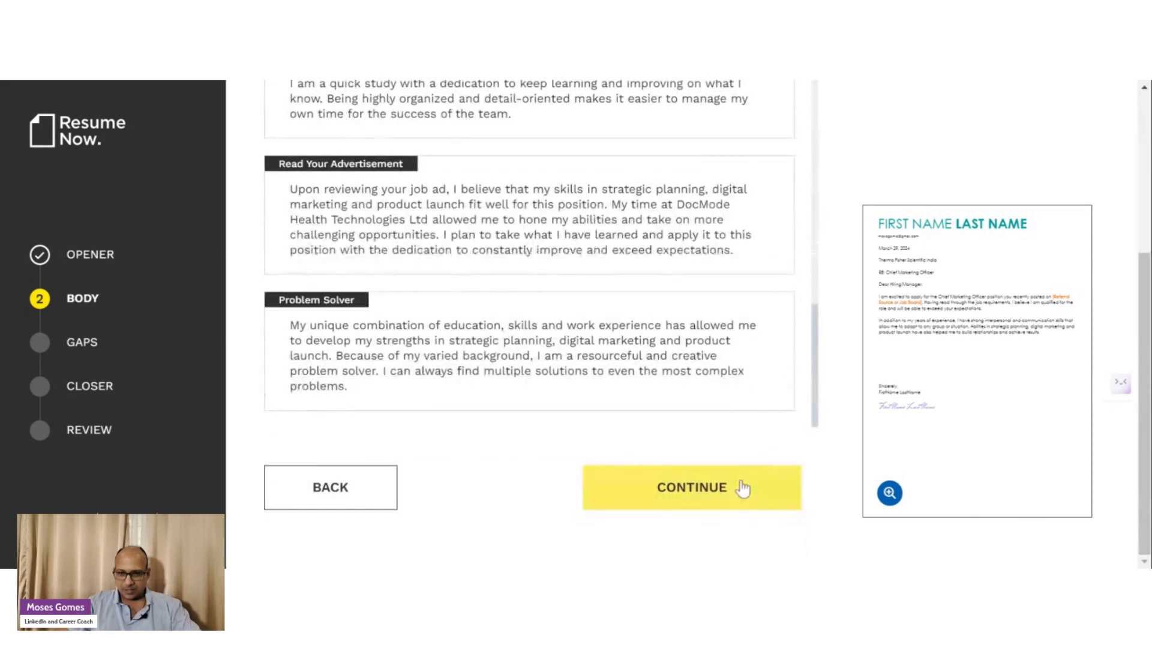
left_click(704, 495)
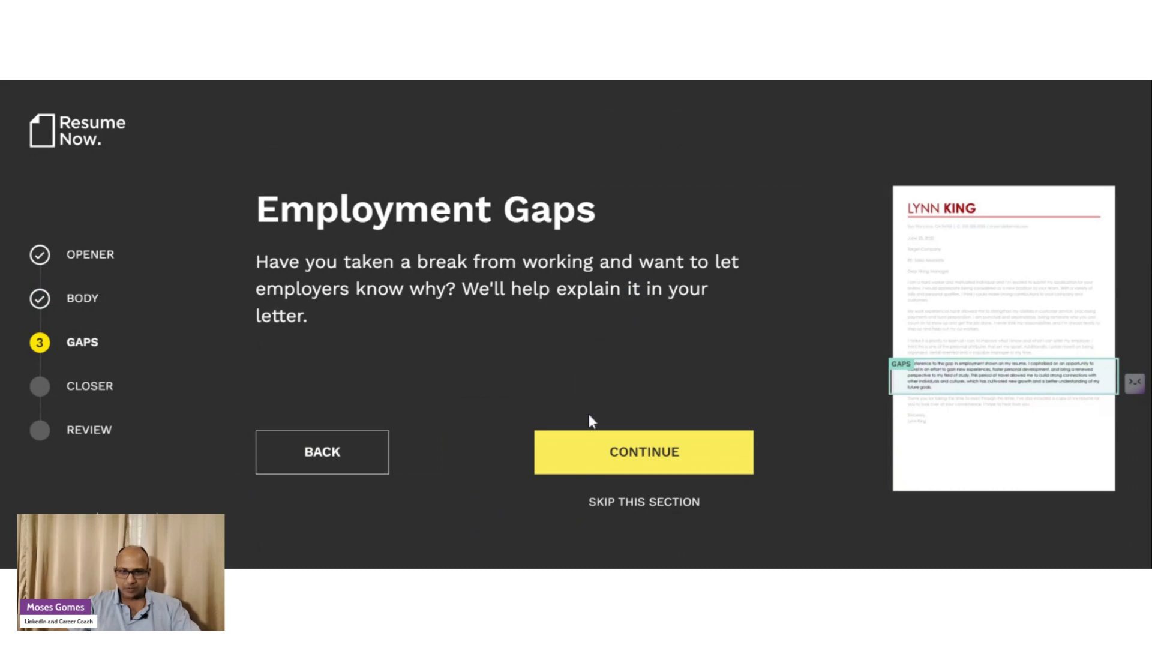
- Review the recommended employment gap explanations and continue to the closer section without selecting one
left_click(624, 468)
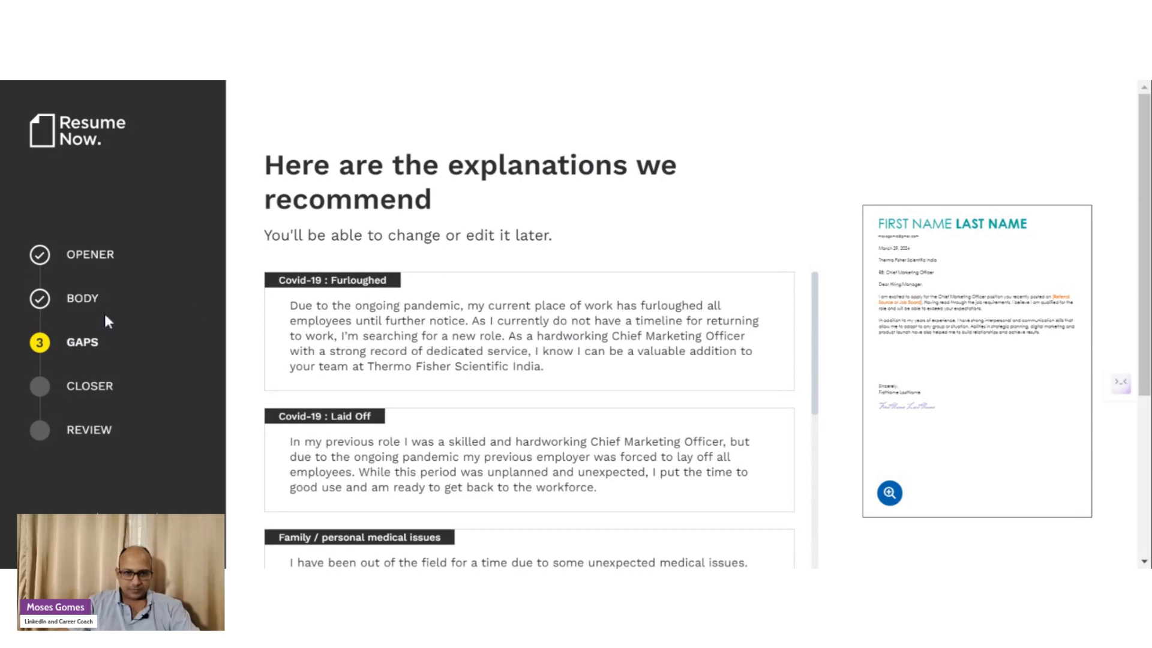
scroll(543, 371, "down", 5)
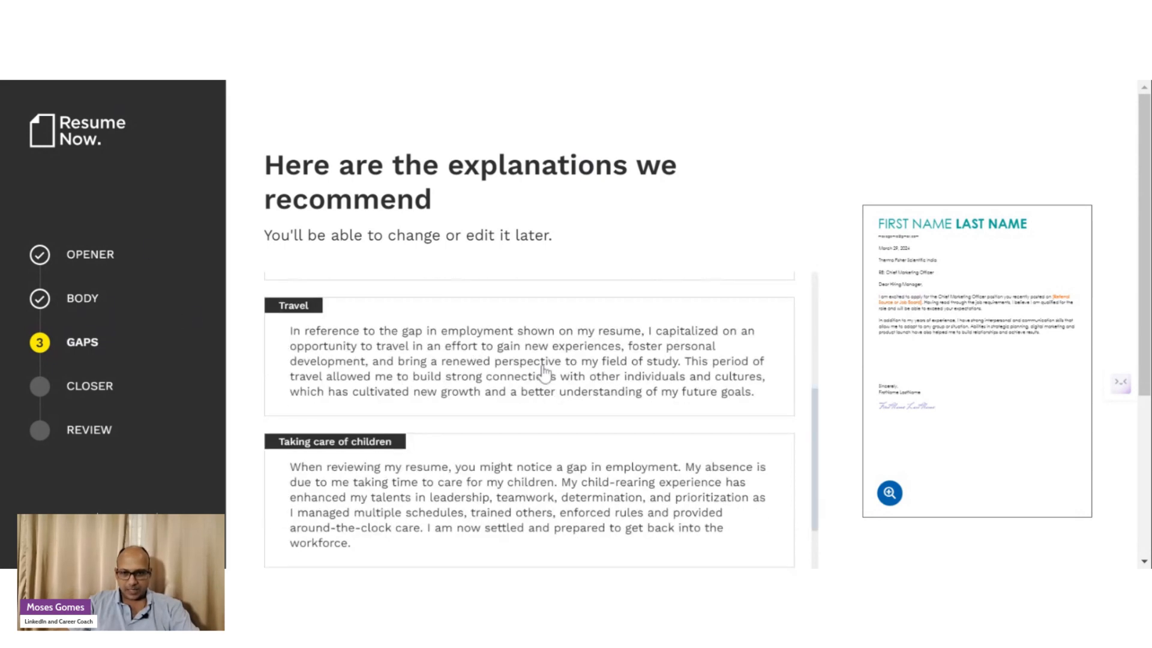
scroll(544, 371, "down", 3)
scroll(784, 327, "down", 4)
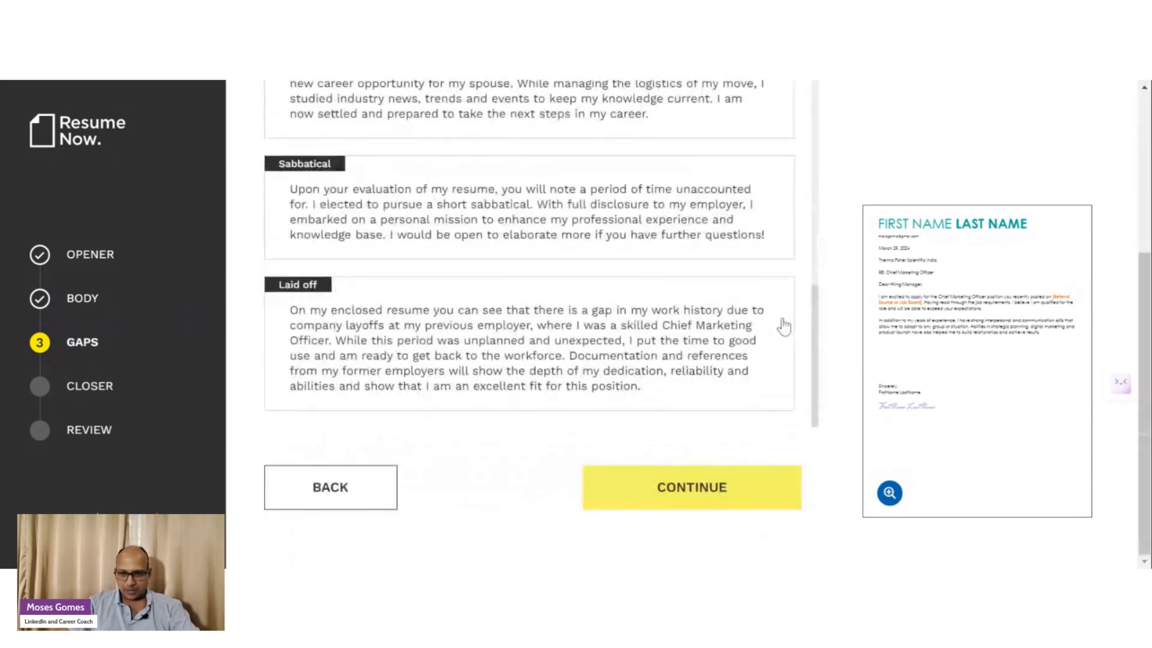
left_click(738, 498)
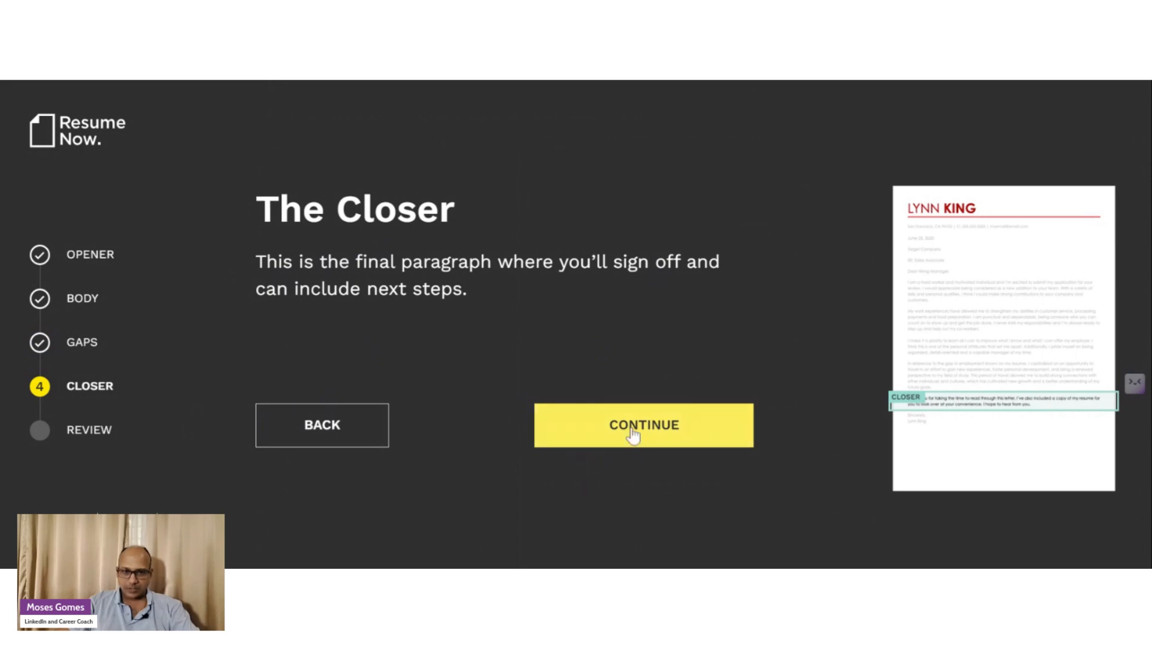
- Choose the "Looking forward to a response" closer and continue to the signature page
left_click(709, 437)
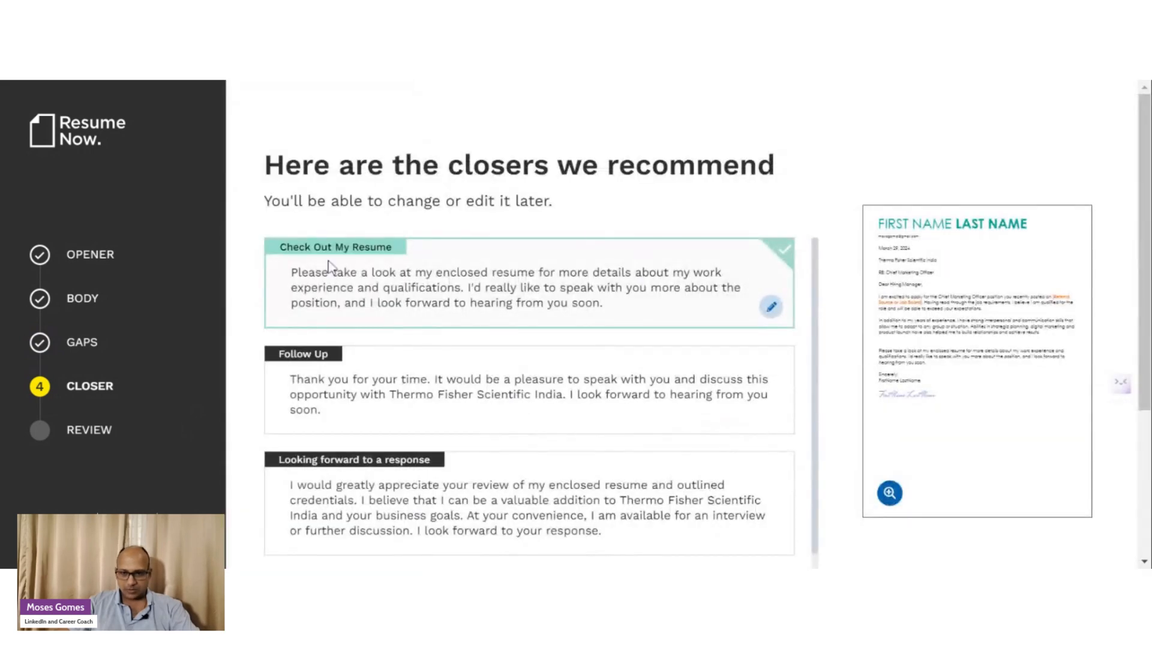
scroll(483, 401, "down", 2)
left_click(492, 390)
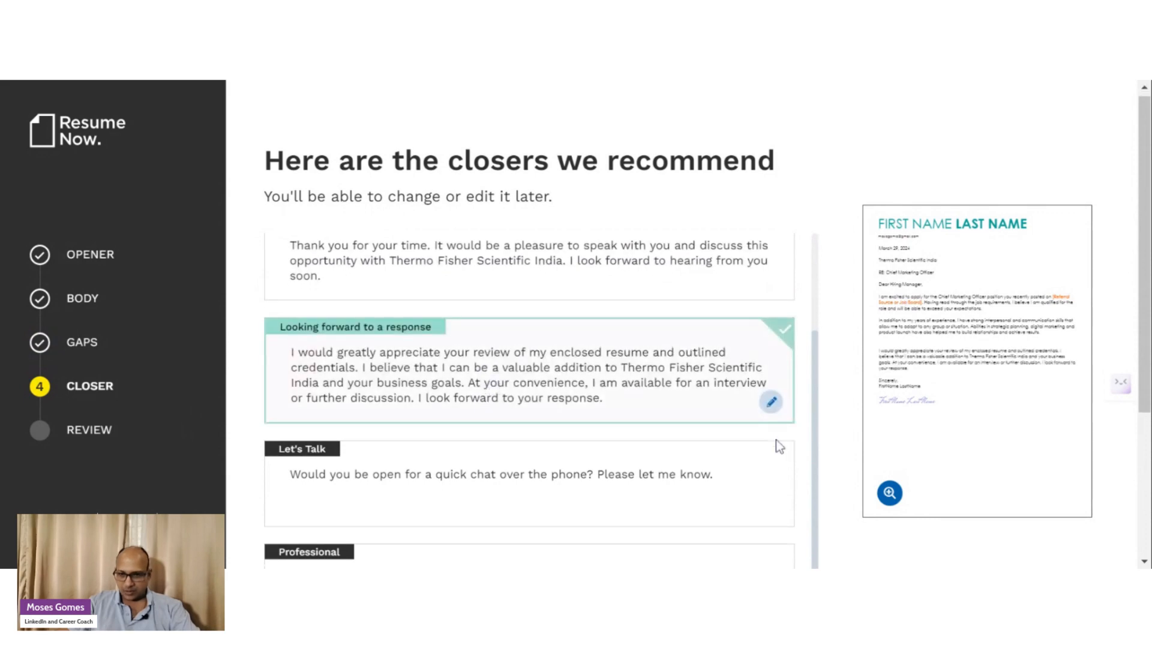
scroll(778, 445, "down", 4)
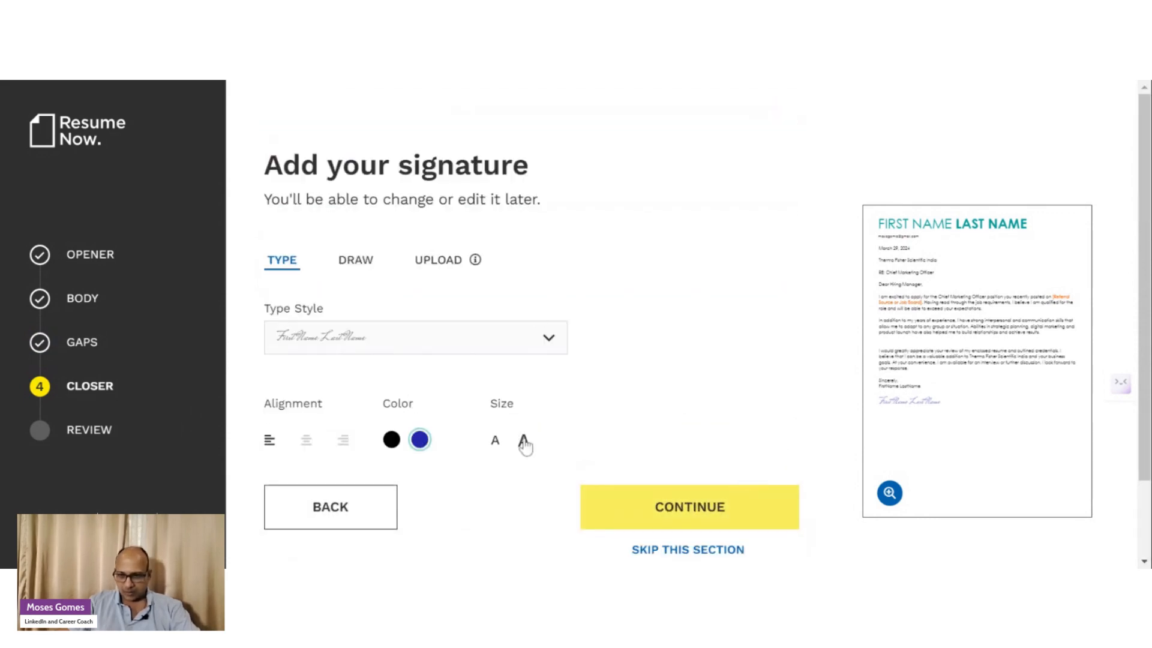
- Keep the default typed signature, proceed to the letter draft and review it down to the sign-off
left_click(755, 520)
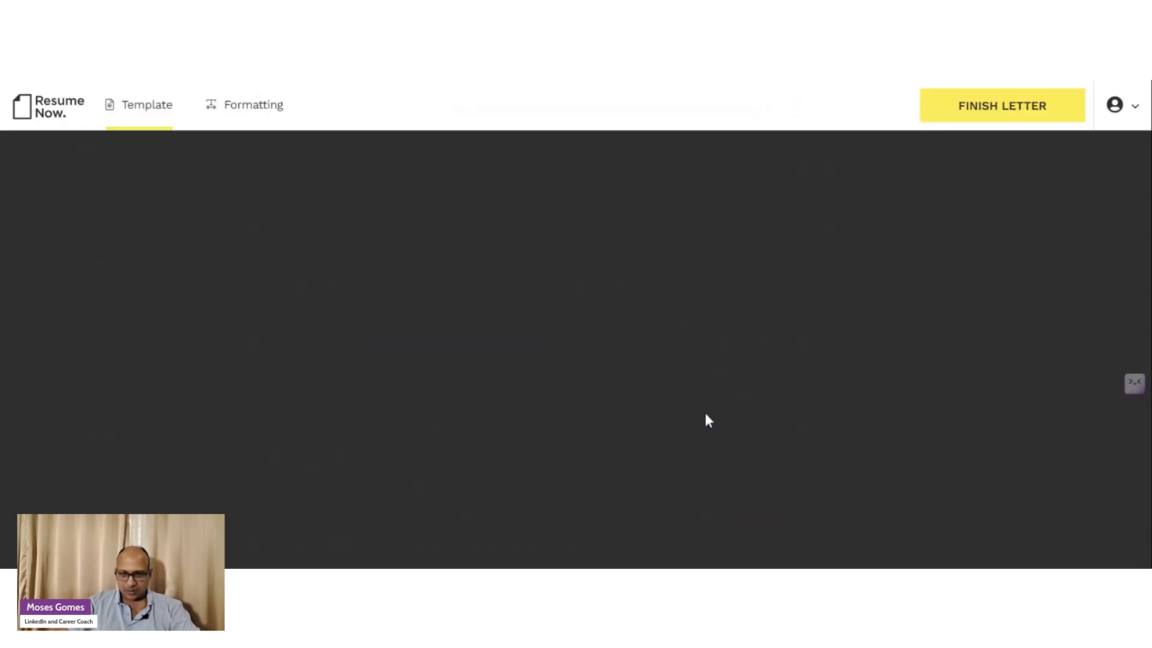
scroll(548, 380, "down", 2)
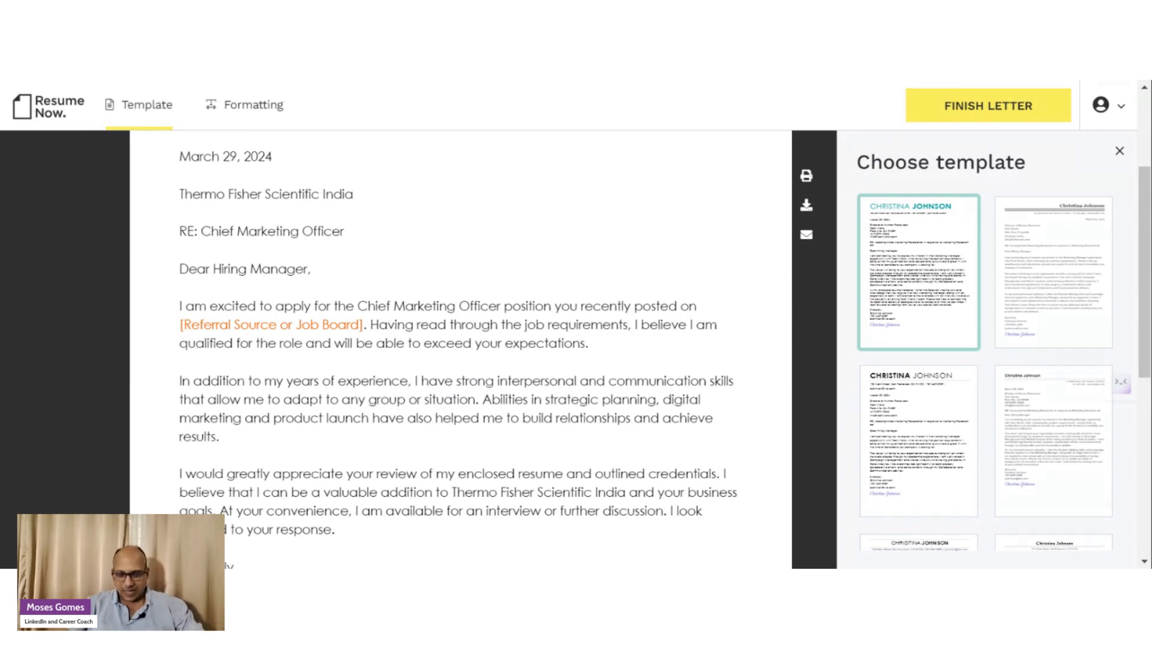
scroll(414, 417, "down", 5)
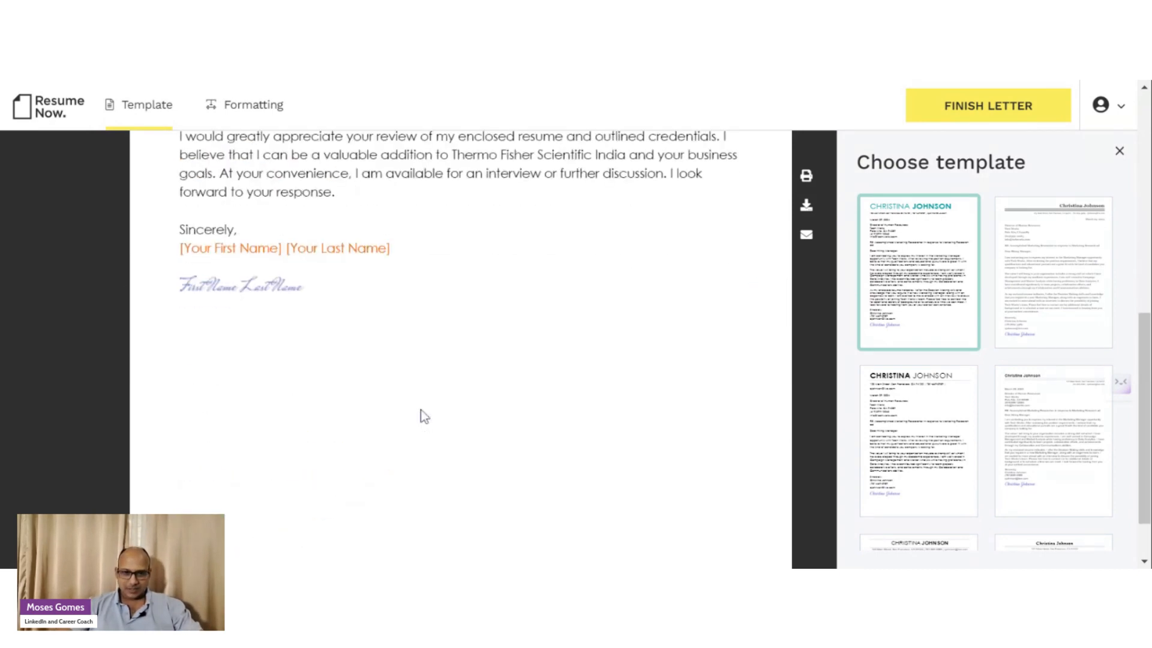
- Open the letter's signature settings, look at the Draw option and close the settings
left_click(235, 291)
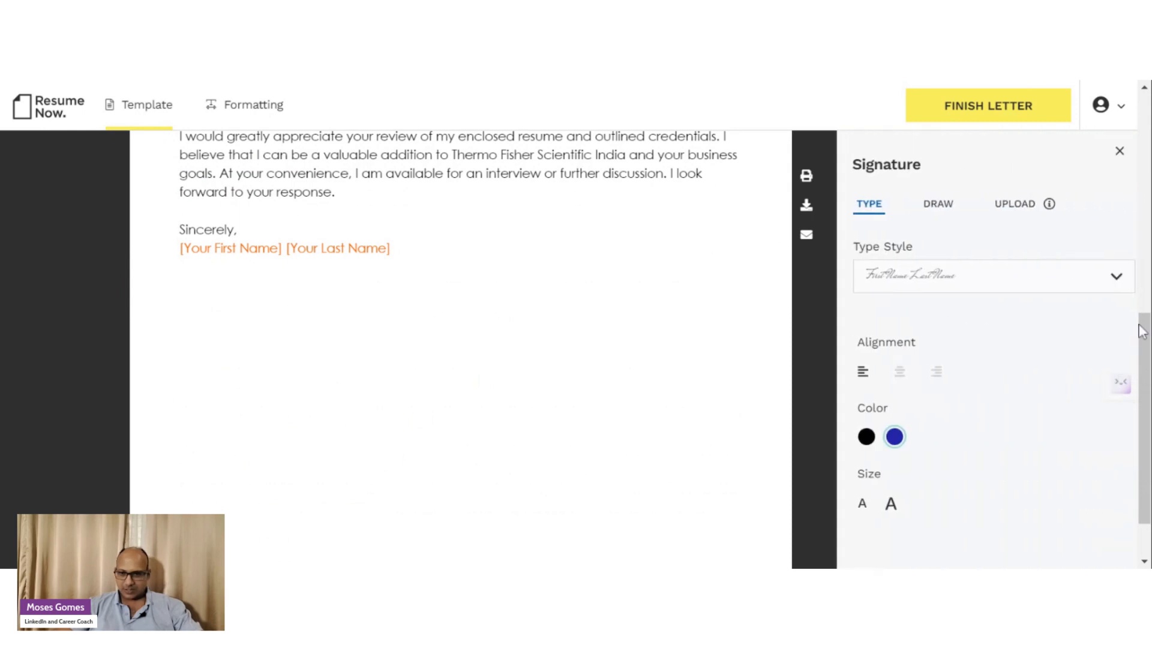
left_click(946, 208)
left_click(1121, 155)
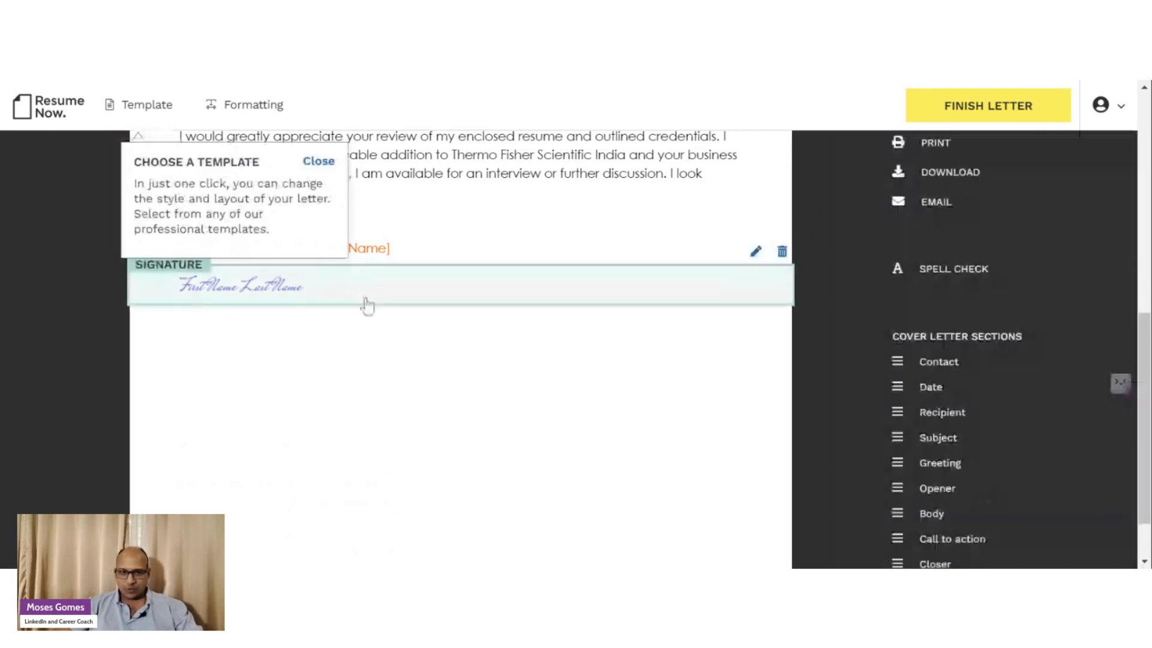
- Open the letter body for editing, examine its wording and the suggested examples, and close the editor without saving
scroll(367, 306, "up", 5)
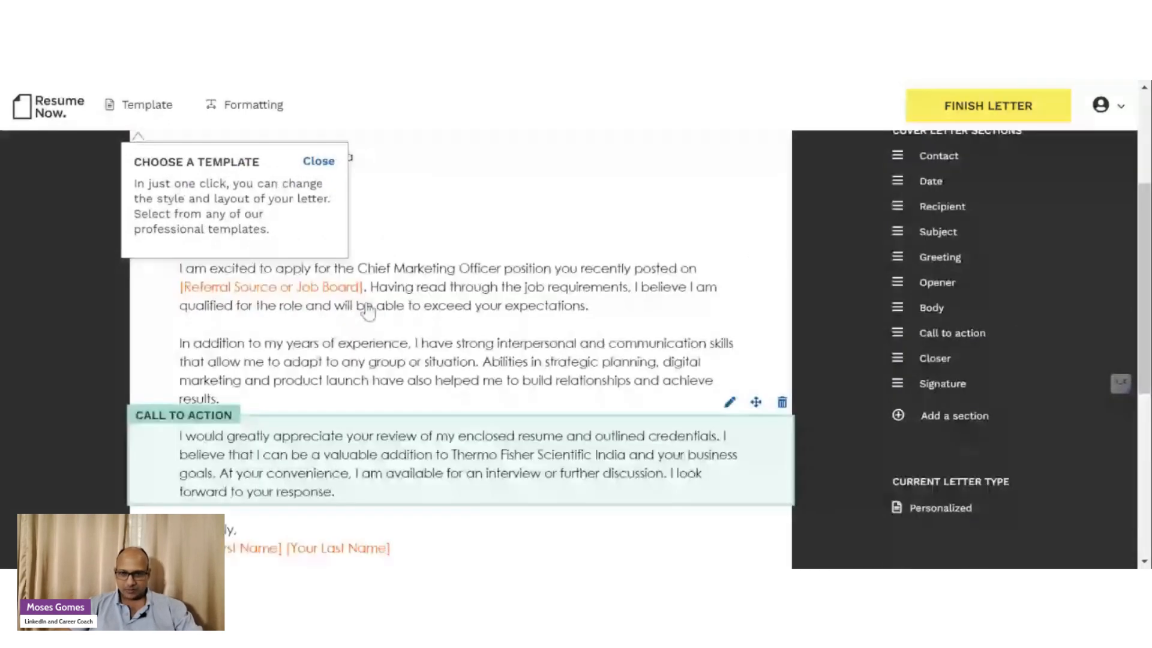
left_click(367, 312)
left_click_drag(304, 237, 419, 291)
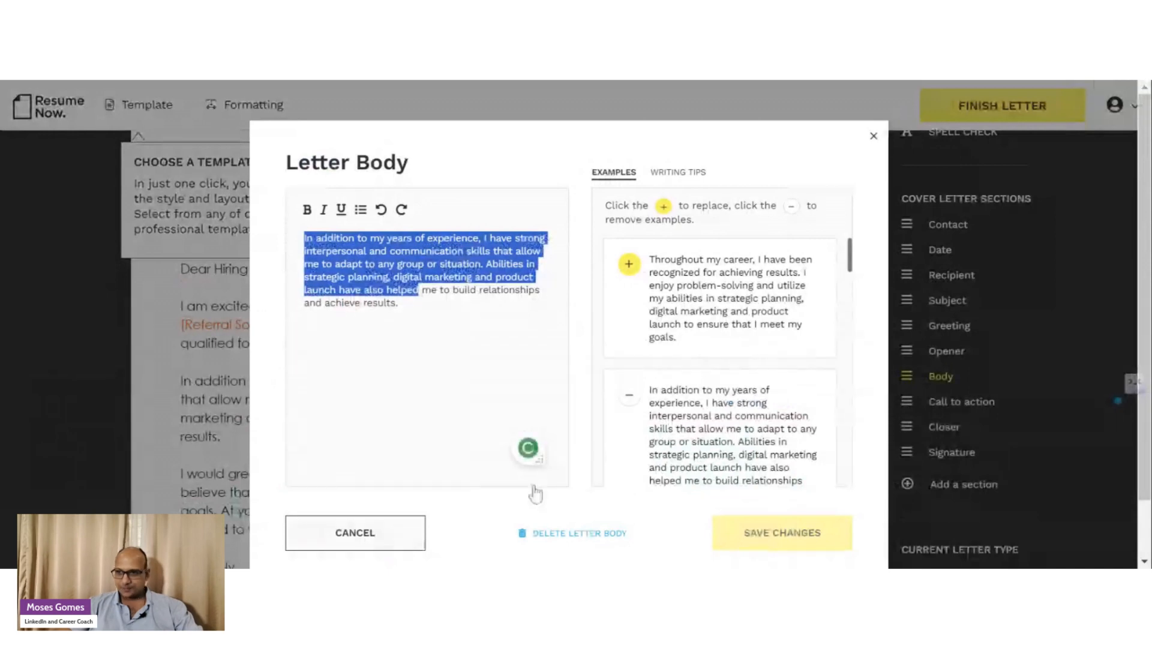
key("Escape")
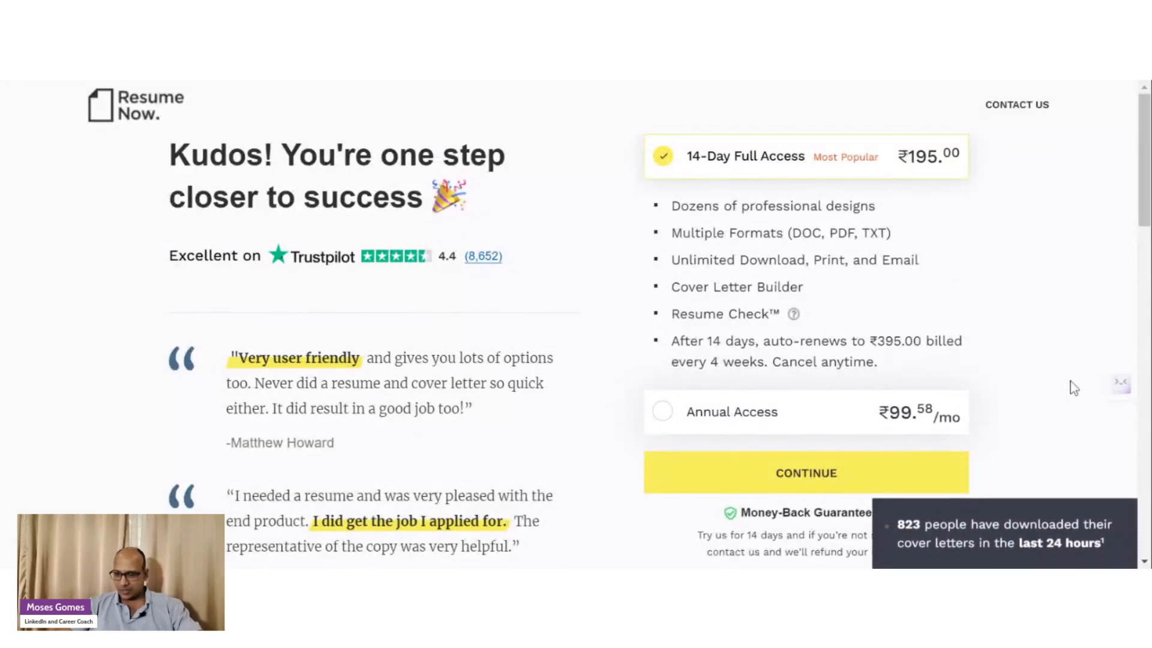
- Examine the subscription plans and their pricing, and leave for the account's home page
scroll(1073, 388, "down", 3)
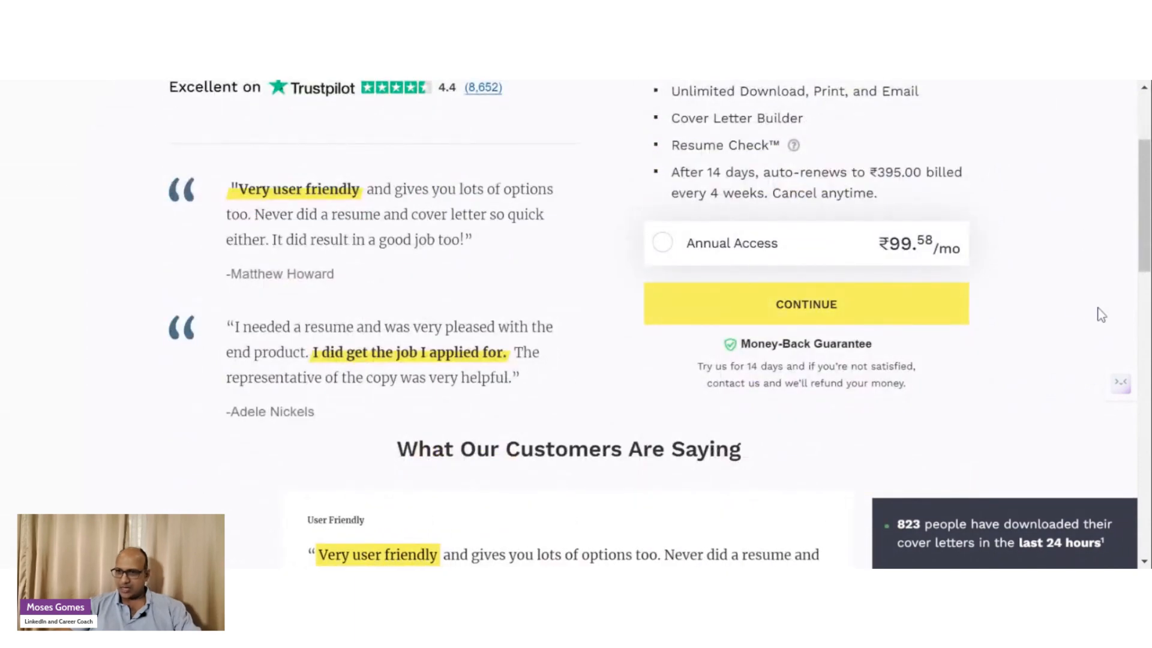
scroll(1119, 340, "up", 3)
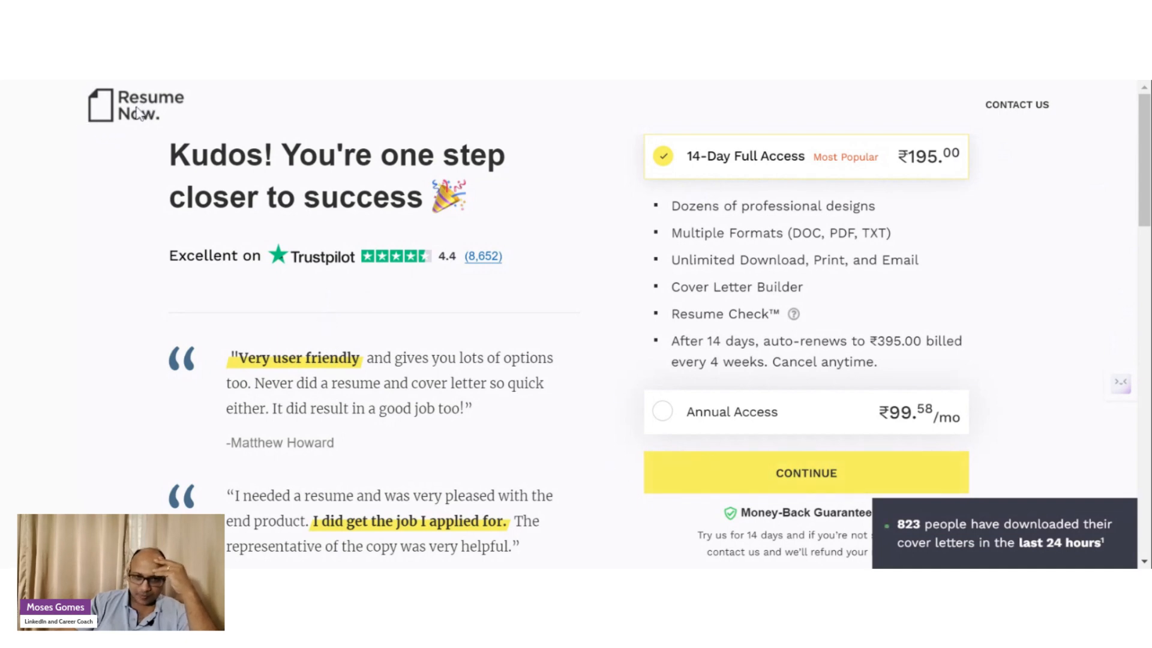
key("alt+Left")
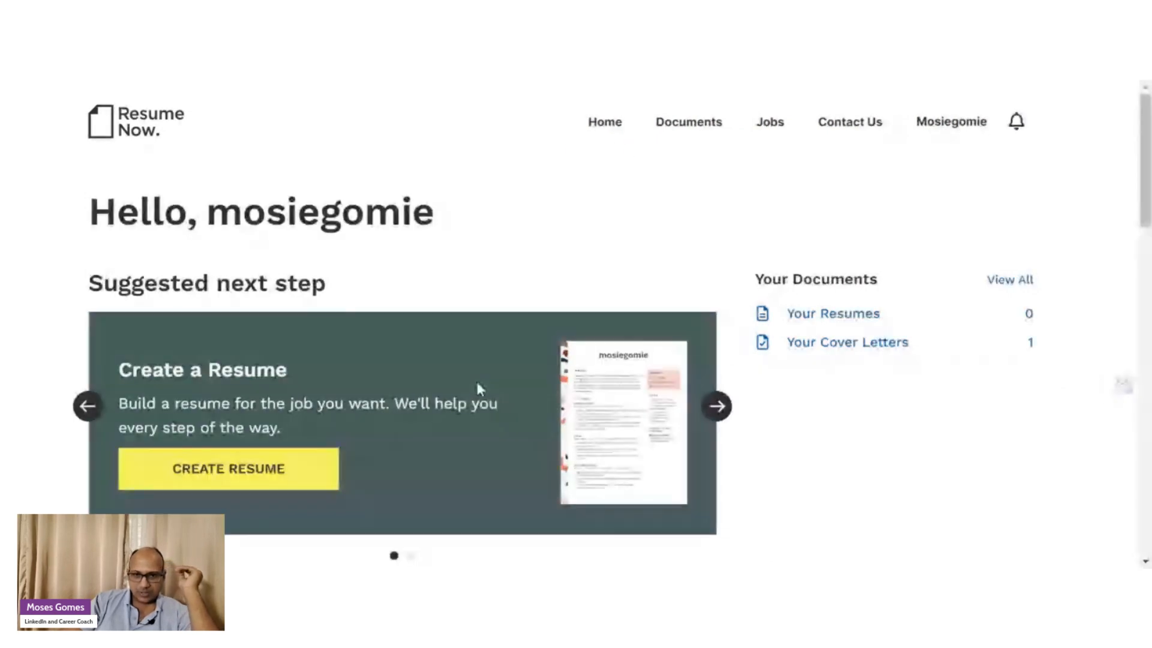
- Start creating a resume from the account's home page and browse the recommended templates
scroll(477, 384, "down", 5)
scroll(477, 387, "up", 5)
left_click(311, 476)
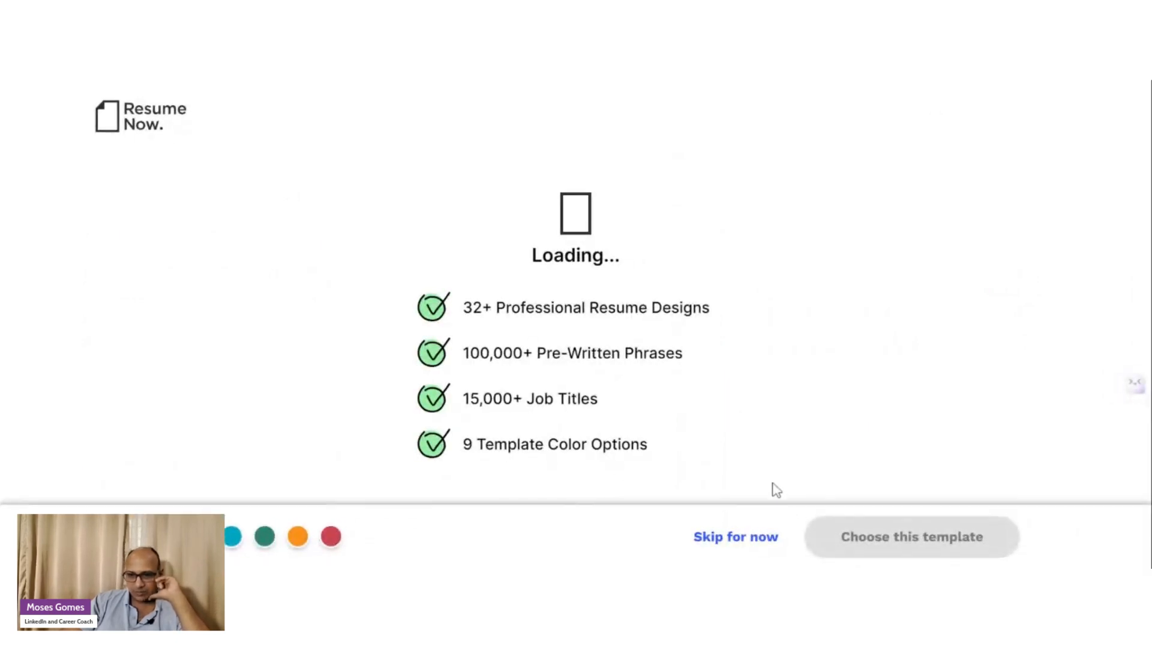
scroll(747, 403, "down", 5)
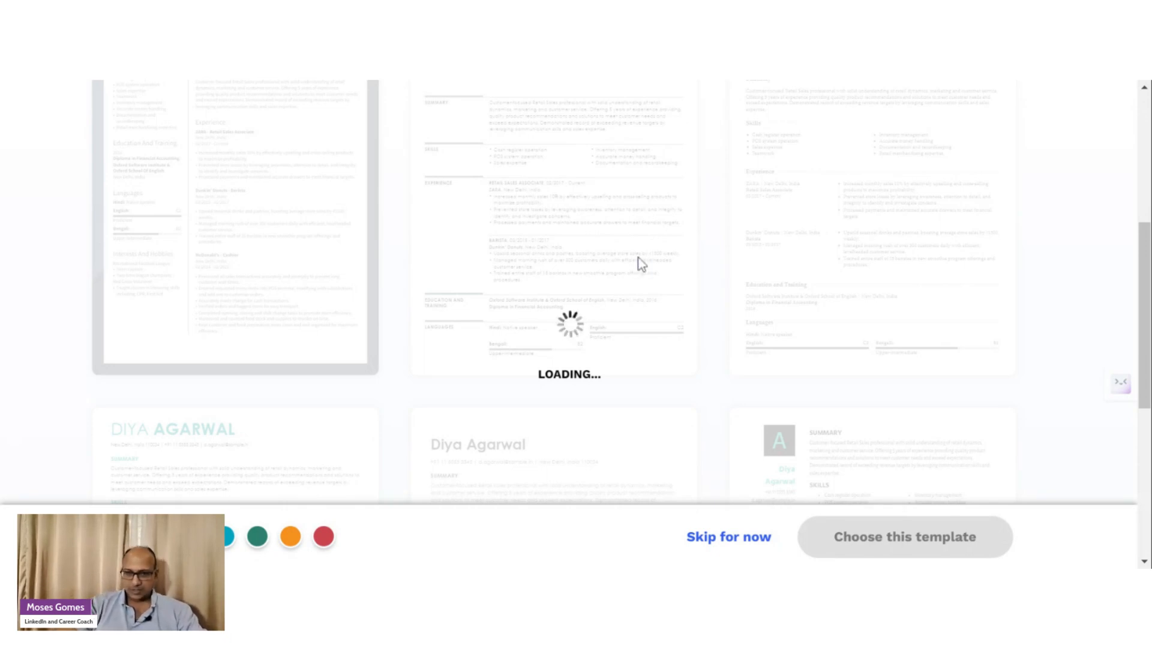
scroll(636, 265, "up", 6)
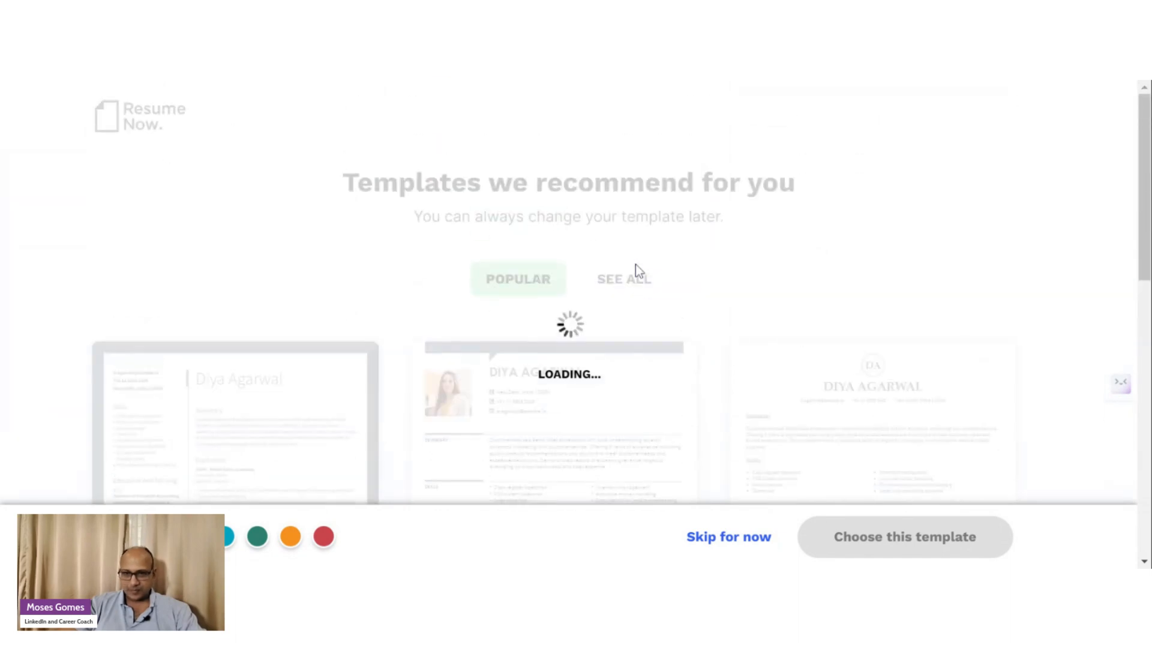
scroll(635, 264, "down", 12)
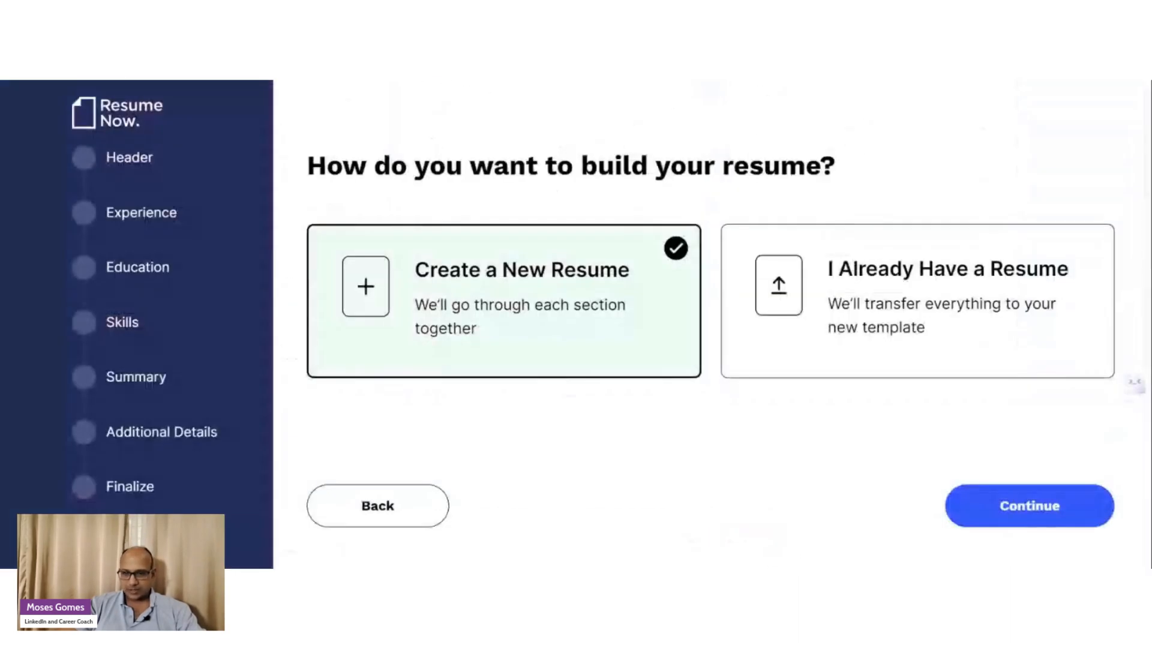
- Choose to build from an existing resume, upload the marketing communications PDF from the computer and continue past the upload overview
left_click(948, 320)
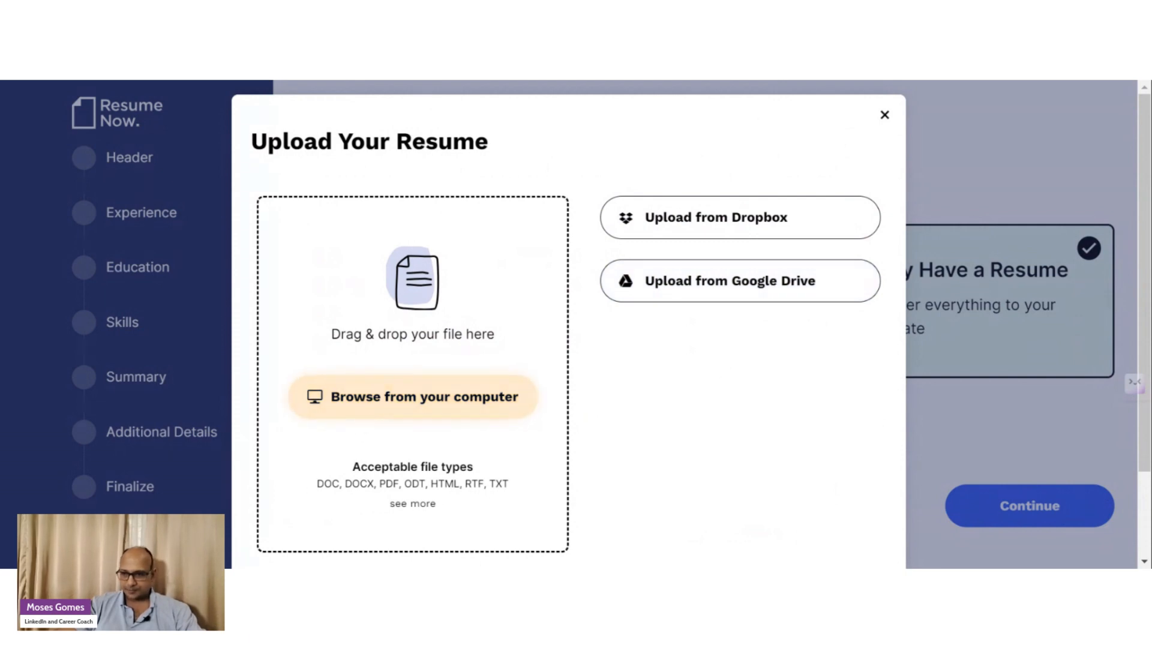
scroll(681, 423, "down", 3)
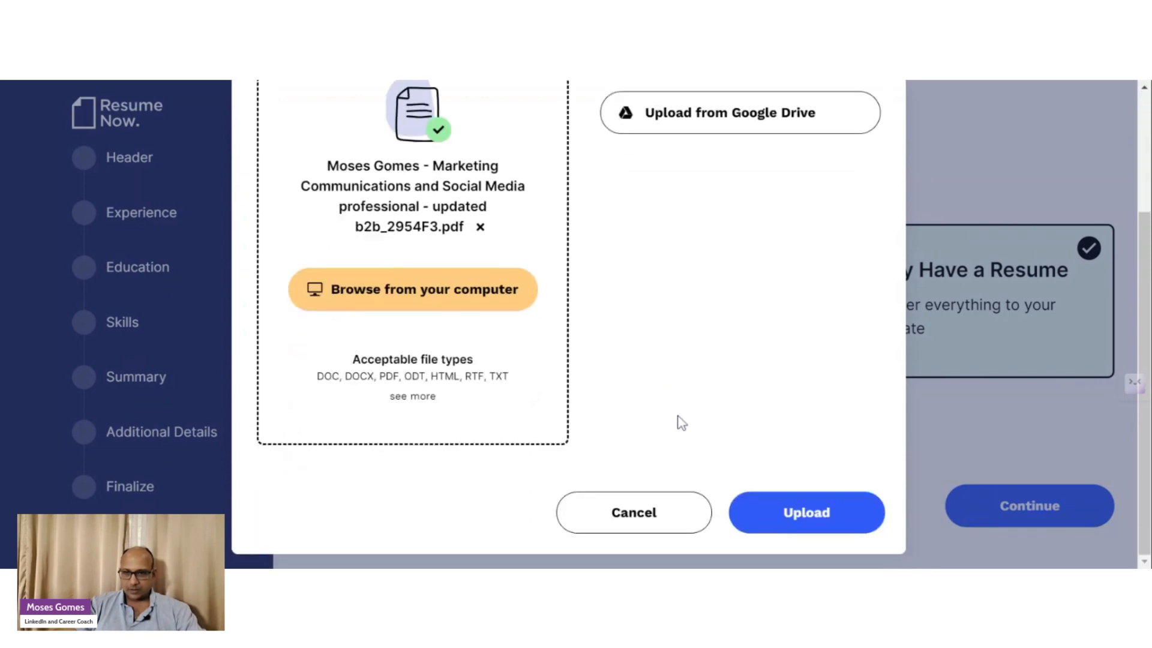
left_click(785, 519)
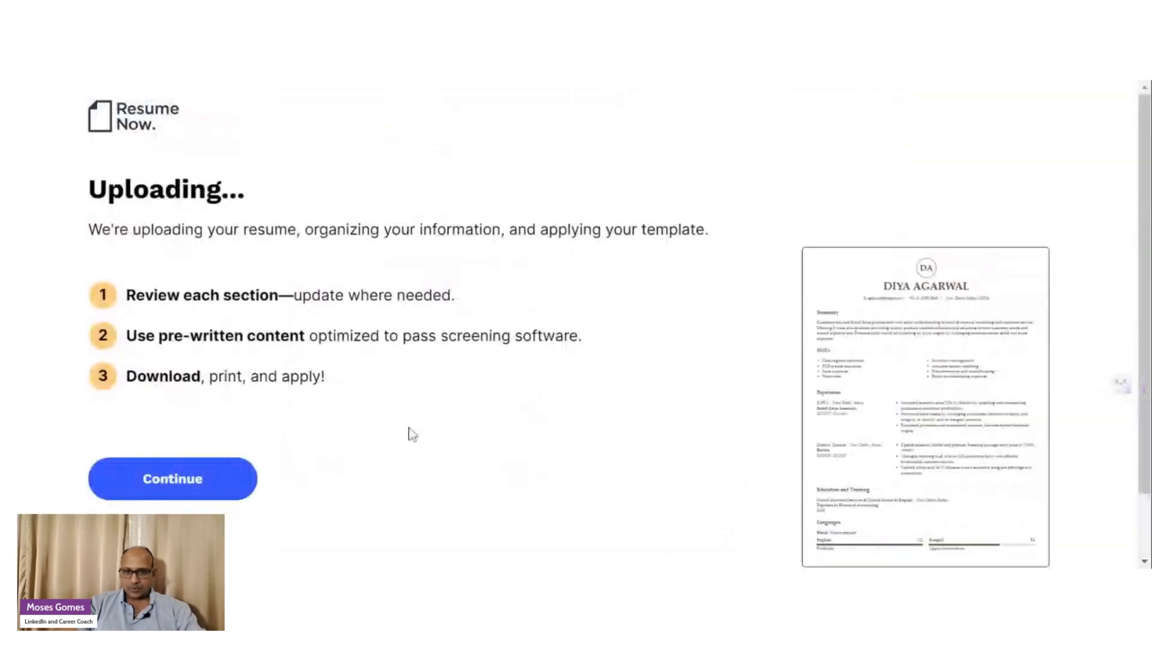
left_click(182, 482)
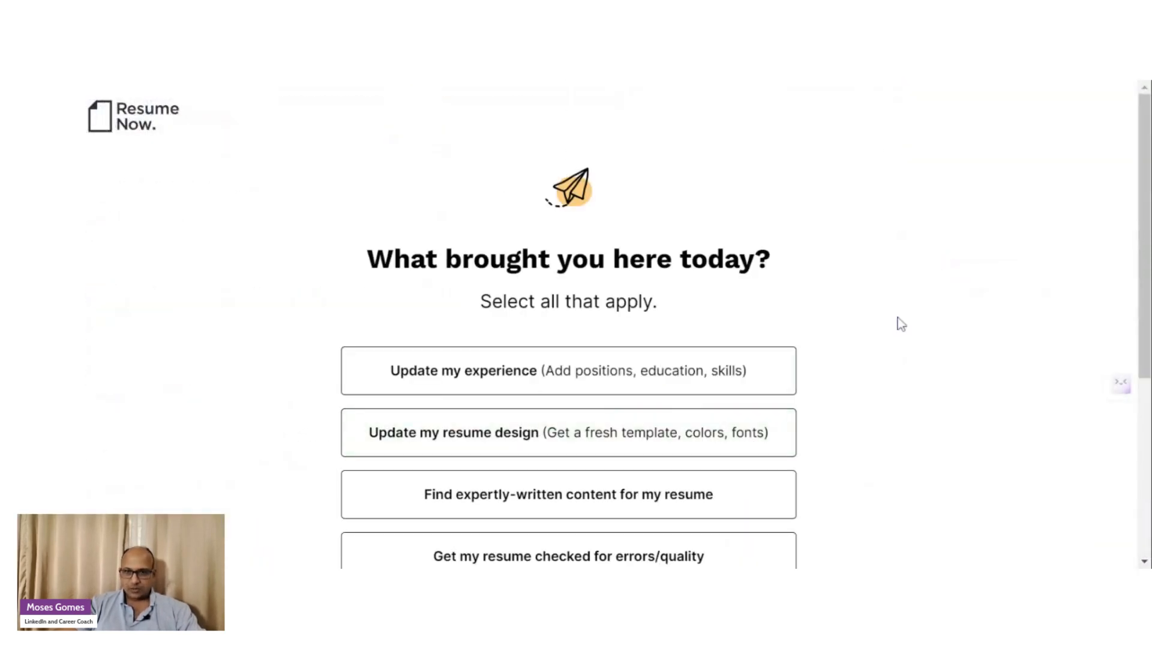
- State the reasons for the visit as updating experience, updating resume design and finding expertly-written content, and continue
scroll(900, 324, "down", 3)
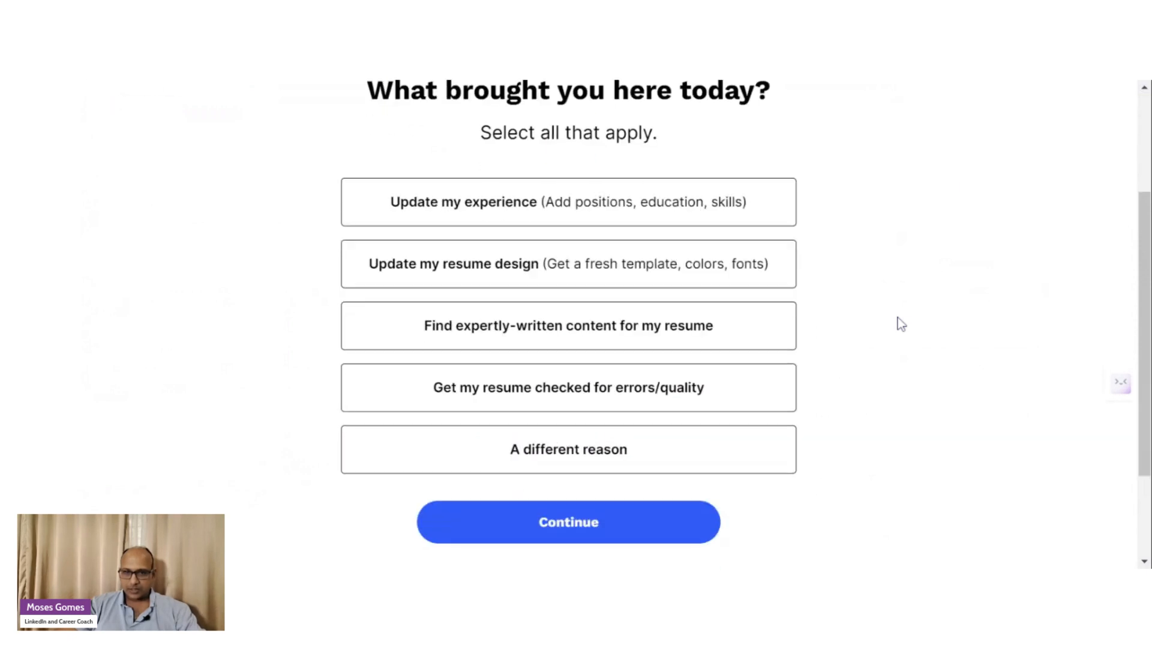
left_click(519, 214)
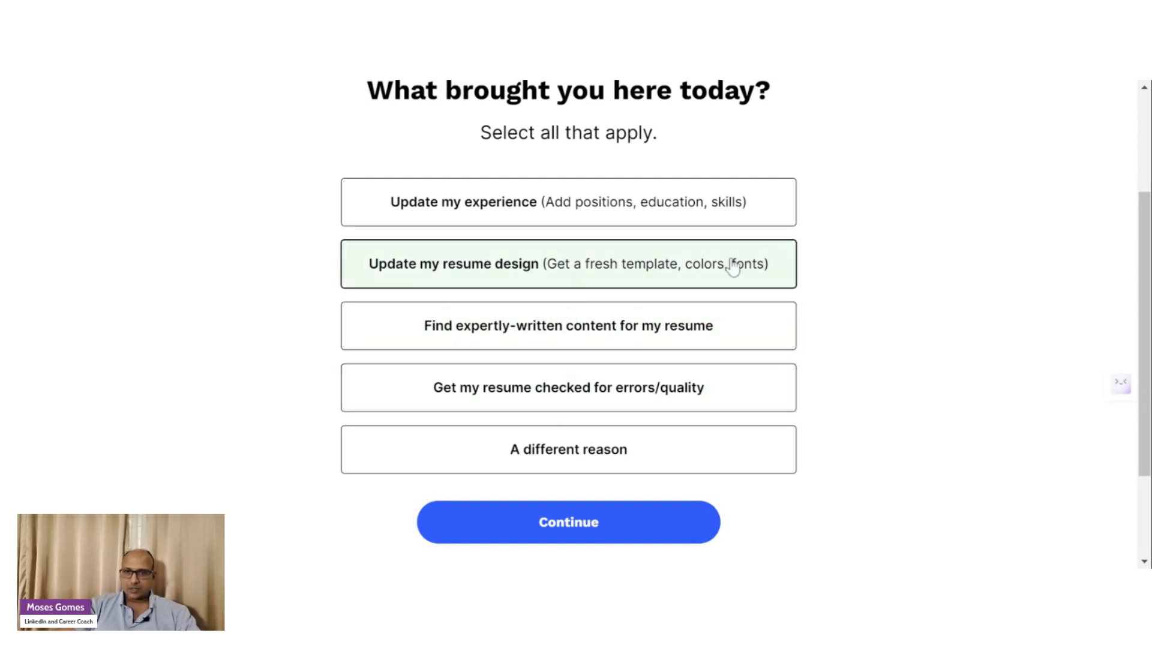
left_click(700, 210)
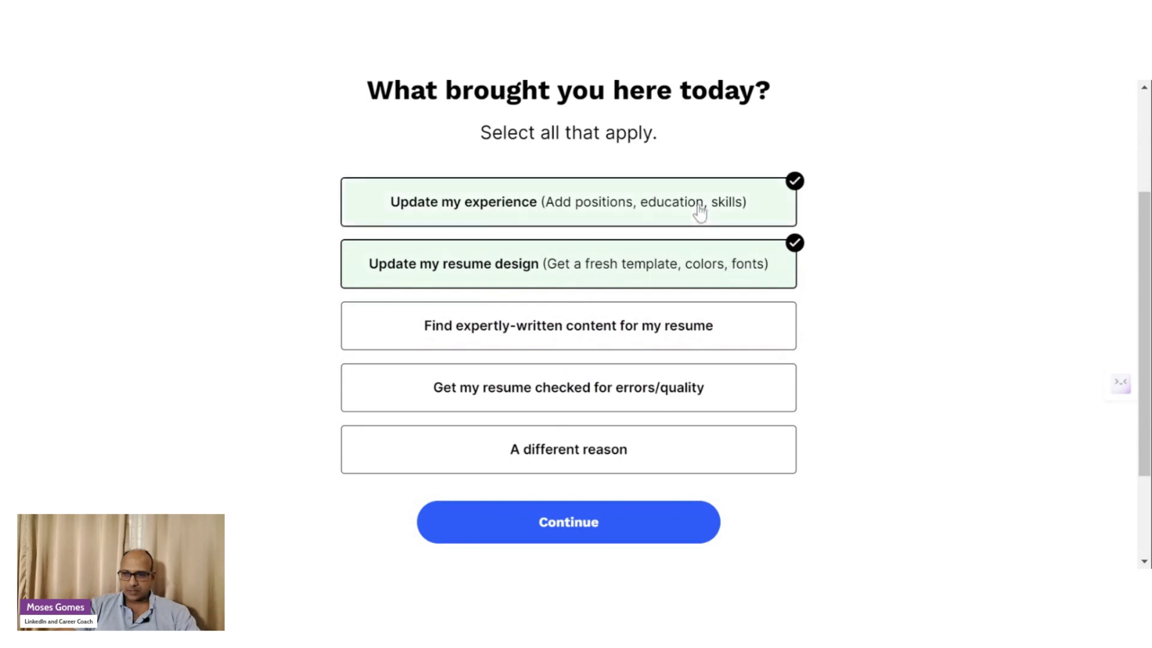
left_click(501, 342)
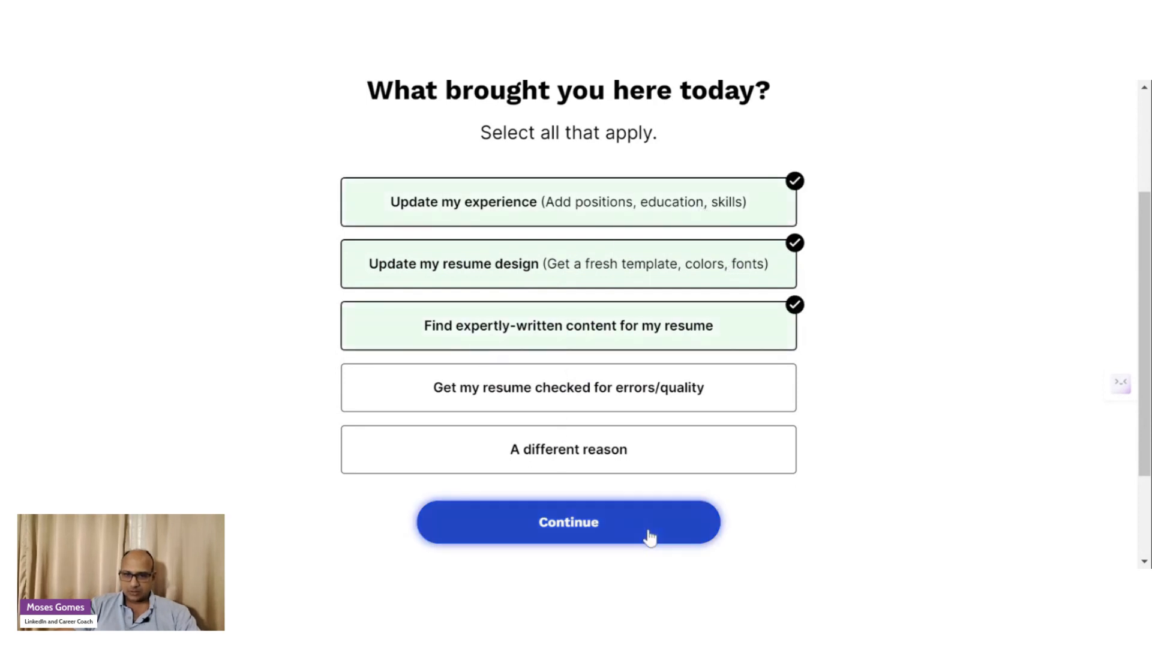
left_click(648, 536)
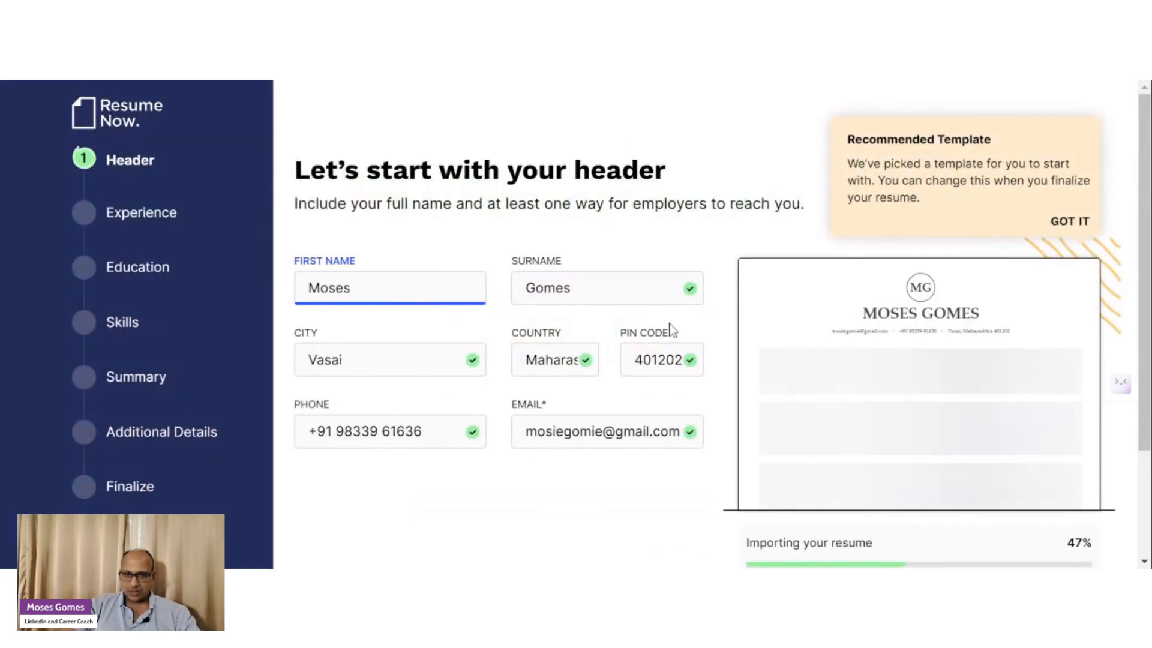
- Keep the imported contact details in the resume header and proceed to the experience review
scroll(621, 415, "down", 2)
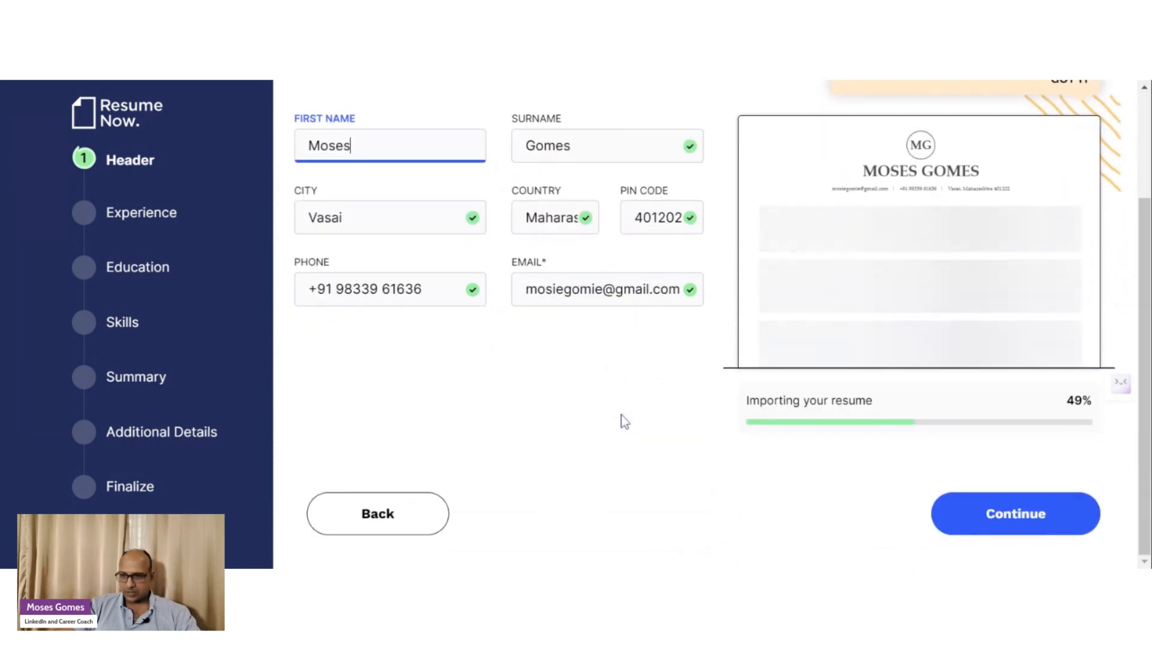
left_click(1008, 534)
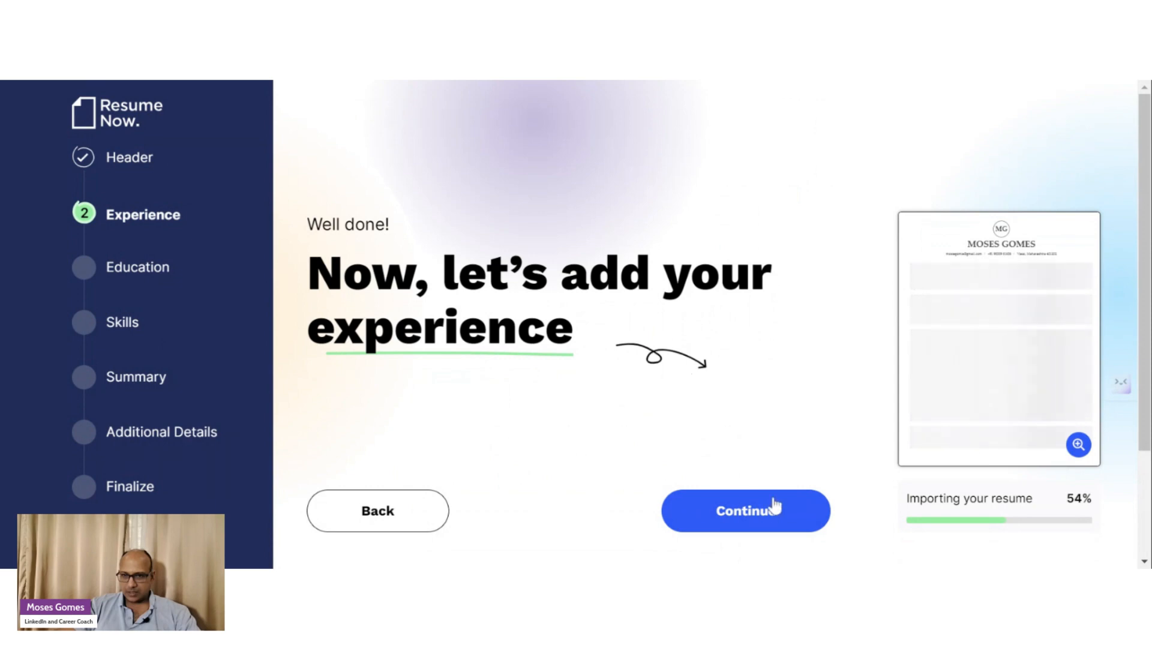
left_click(771, 507)
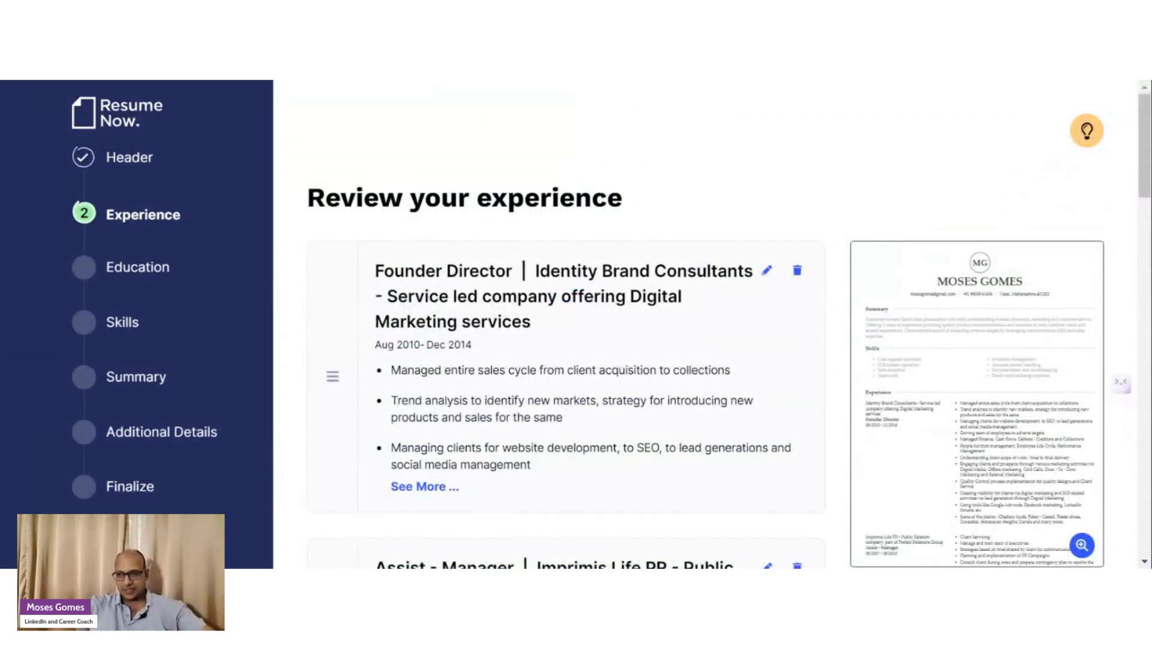
- Review the imported work experience entries down to the last one, keep them and proceed to the education summary
scroll(586, 373, "down", 5)
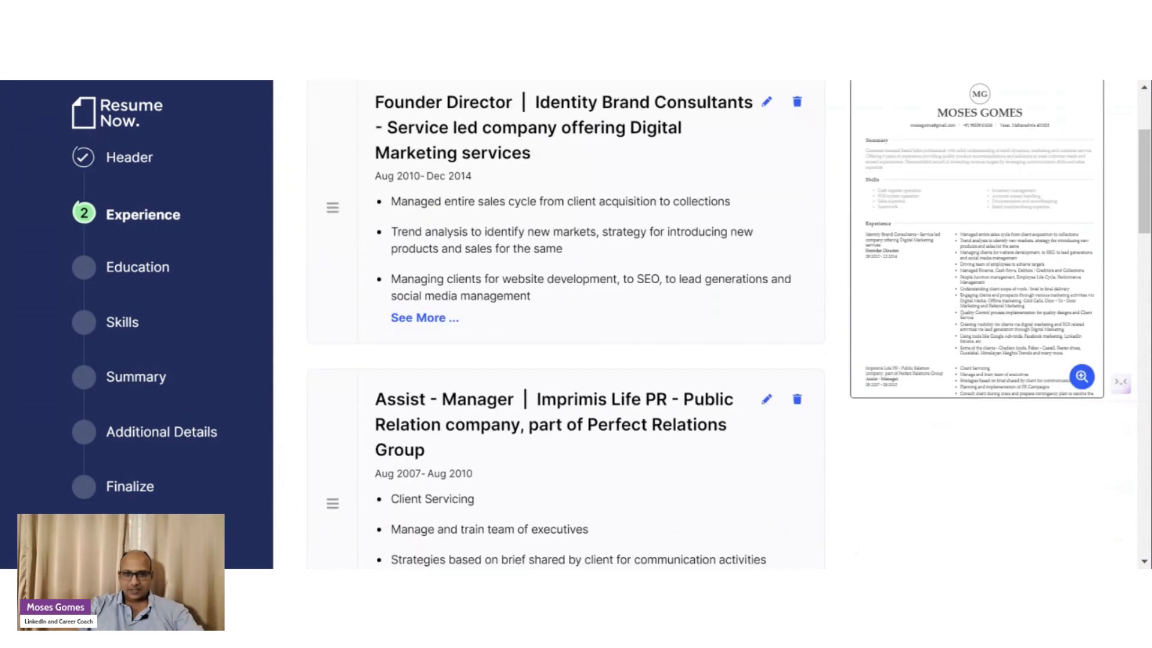
scroll(585, 373, "down", 10)
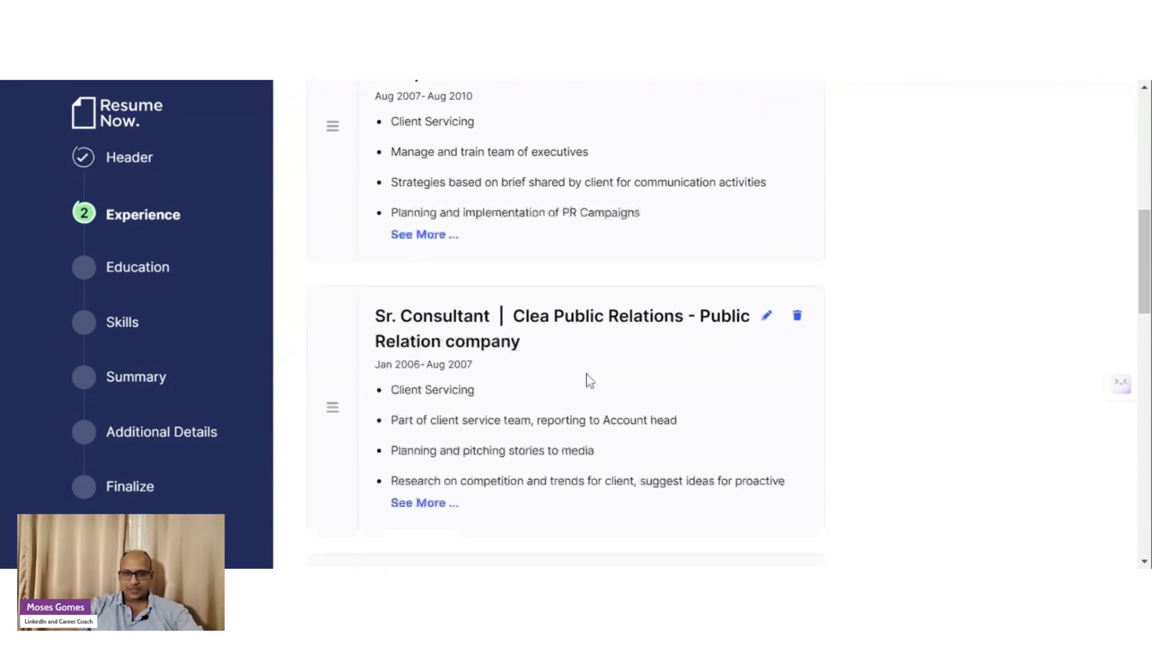
scroll(585, 374, "down", 10)
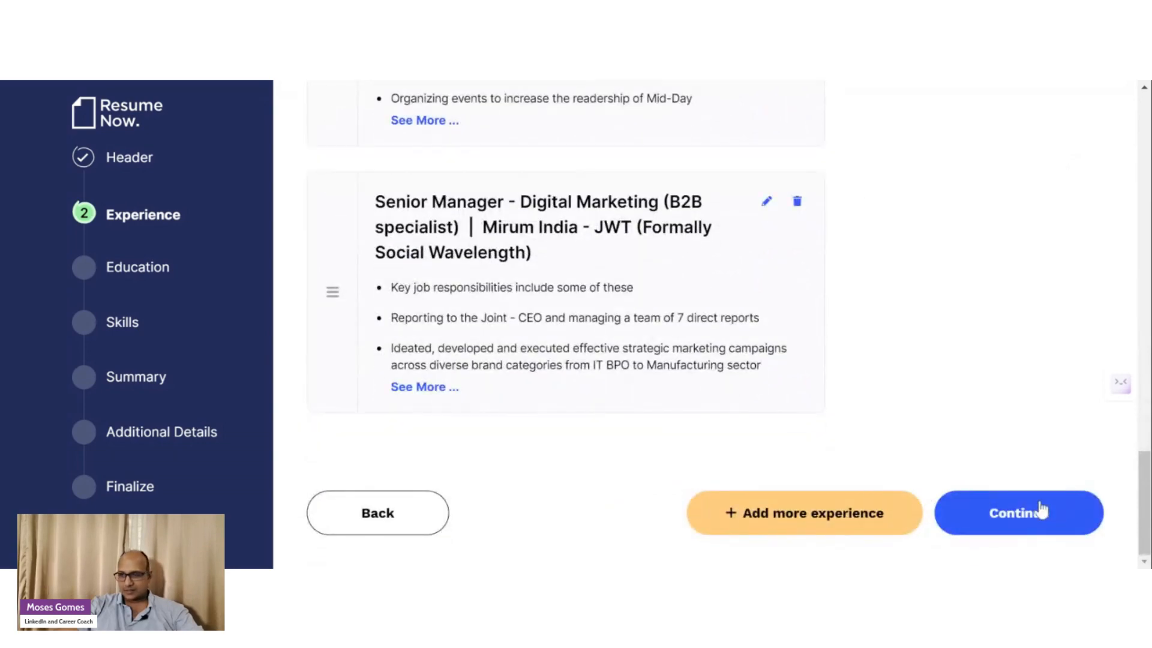
left_click(1031, 512)
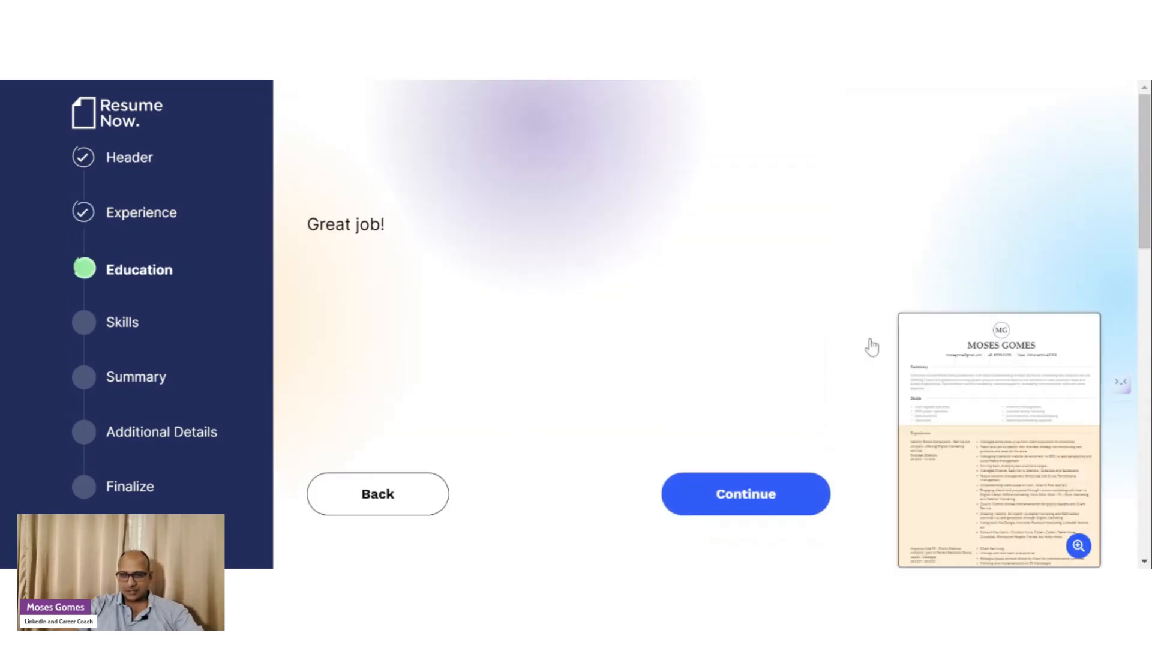
left_click(723, 505)
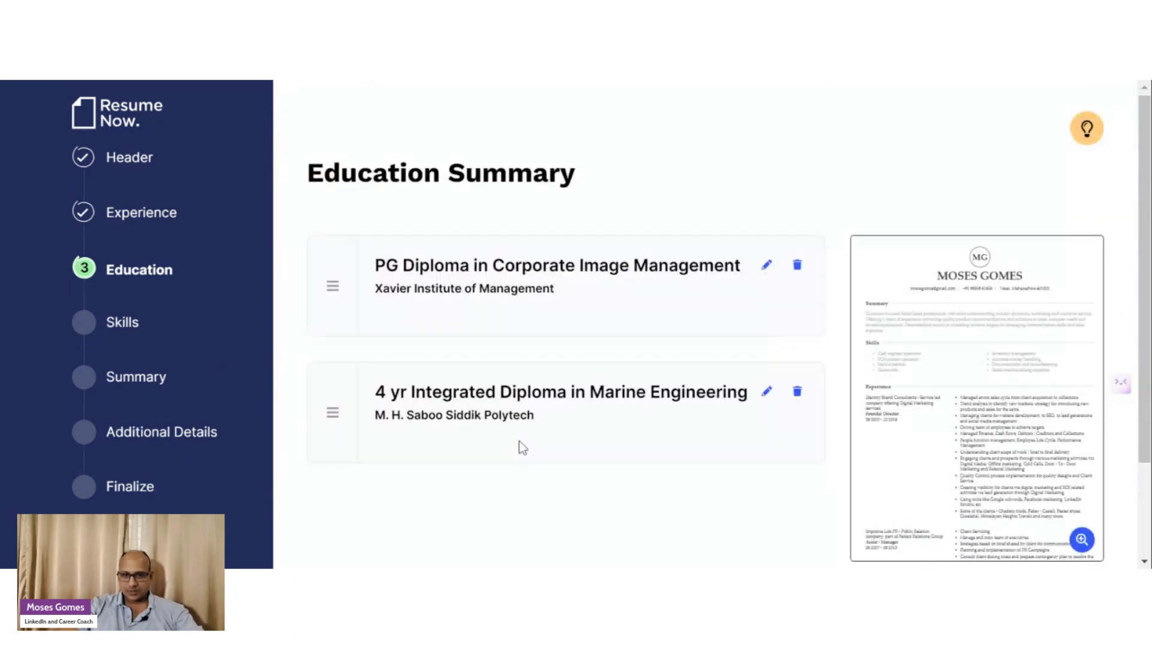
- Keep both imported diplomas in the education summary and proceed to the skills selection
scroll(519, 441, "down", 3)
left_click(1054, 527)
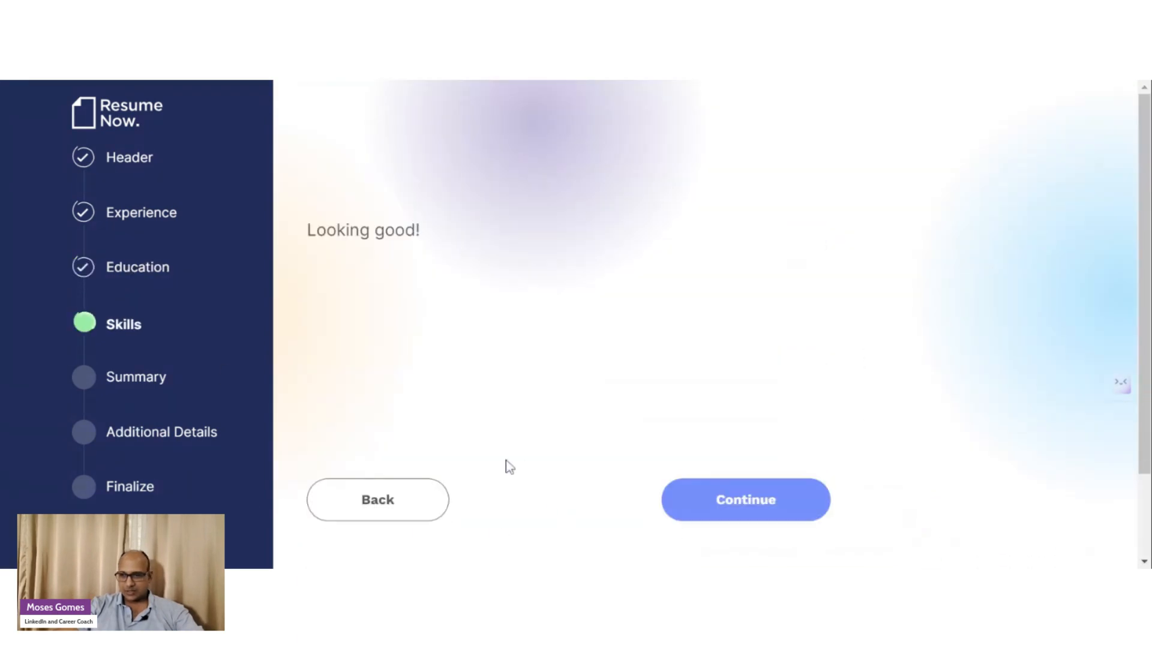
left_click(736, 507)
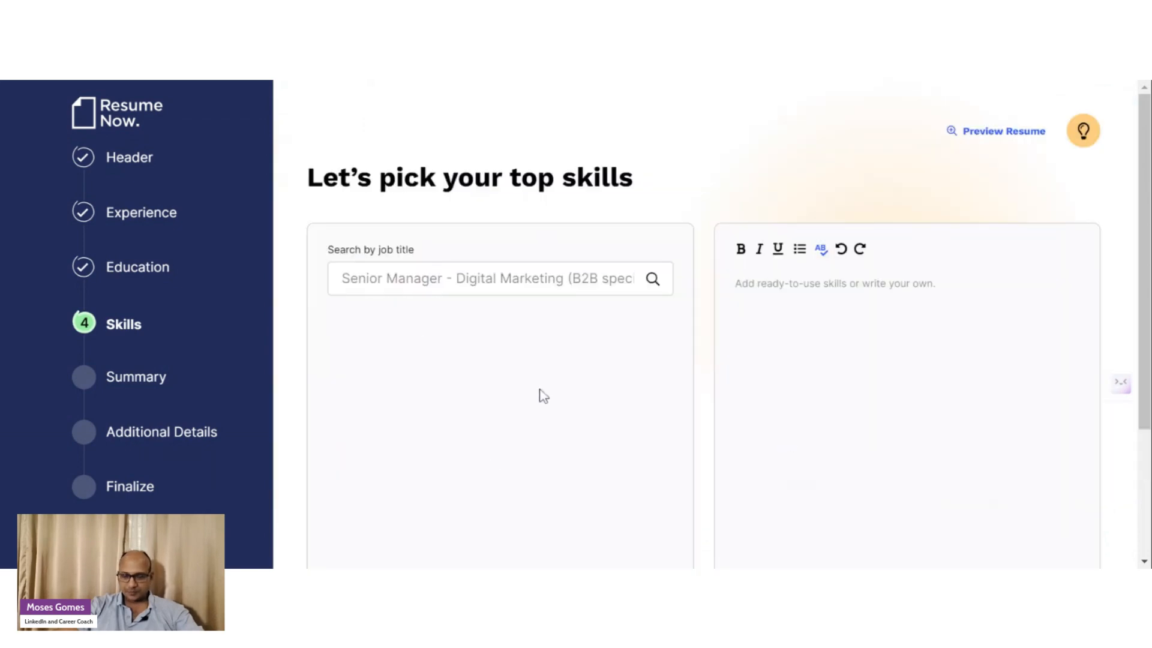
- Add Marketing Program Analysis, Employee Motivation and Personnel Management from the suggested skills to the resume
scroll(529, 390, "down", 3)
scroll(529, 390, "up", 3)
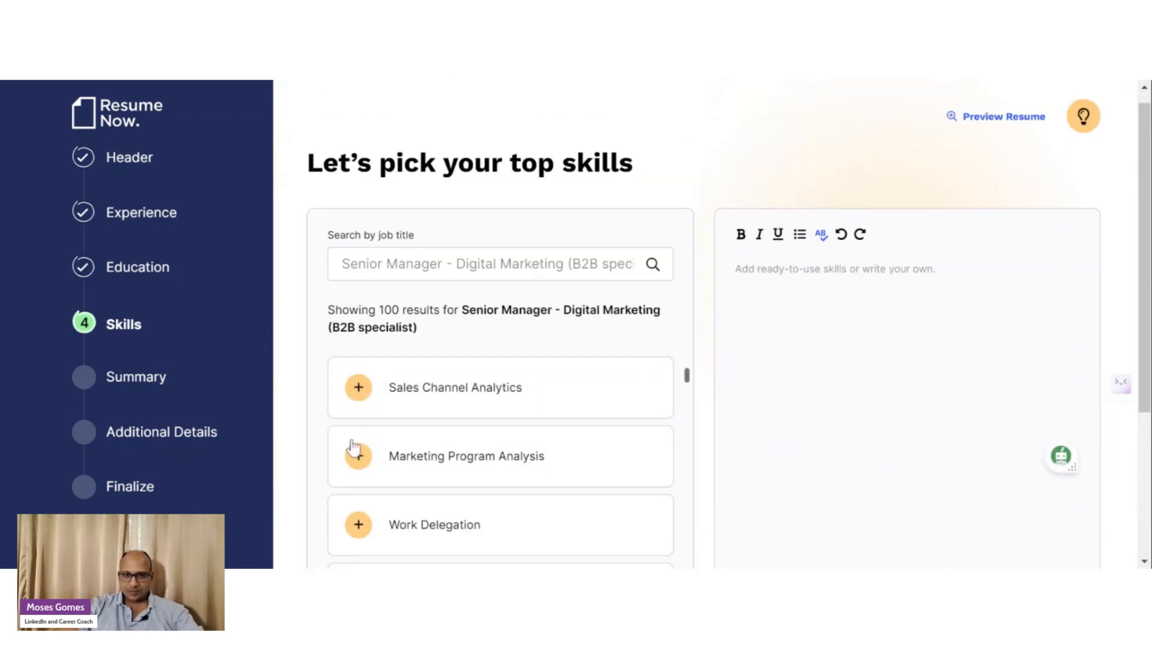
left_click(536, 454)
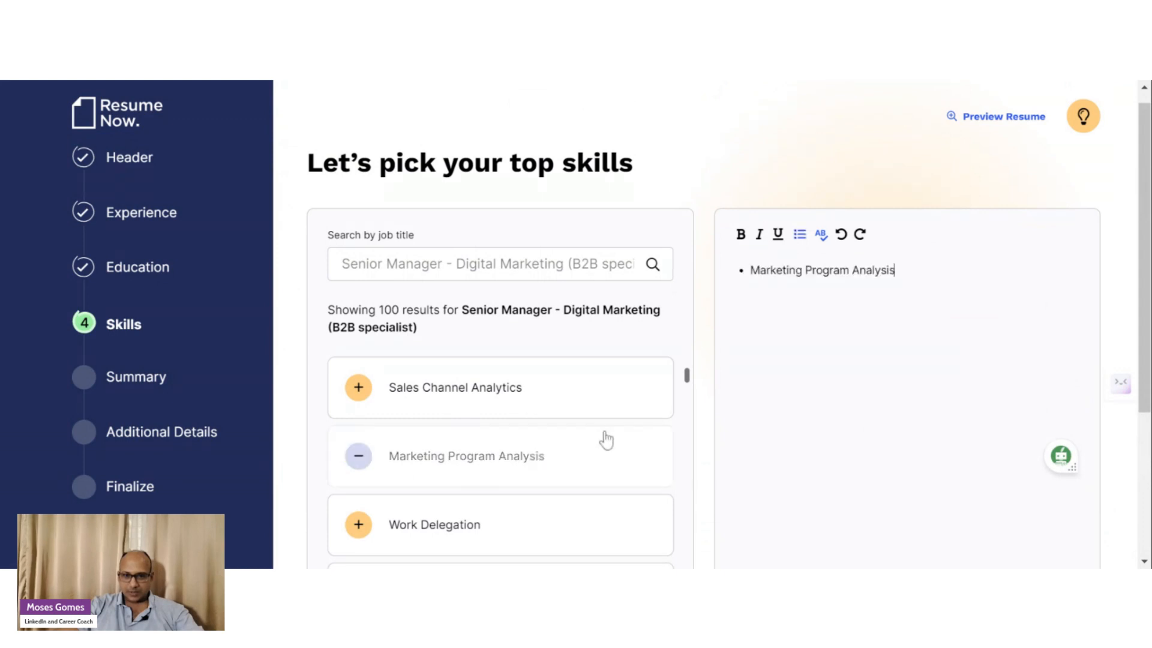
scroll(602, 438, "down", 2)
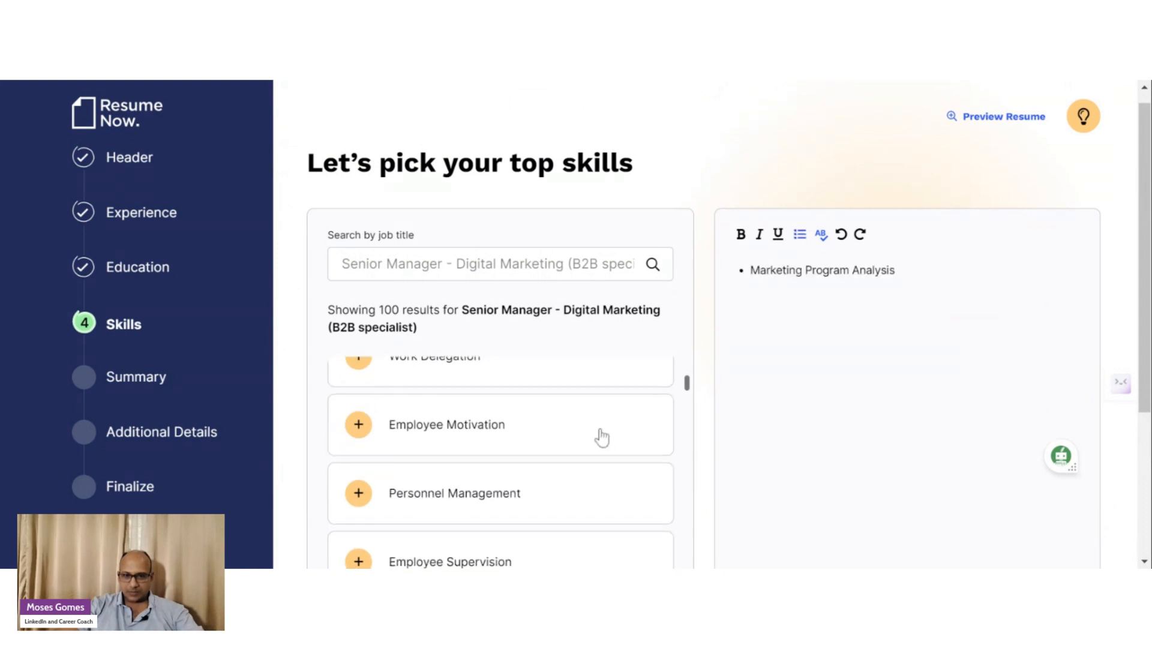
left_click(476, 427)
left_click(503, 495)
- Add the suggested skills Account Management and Marketing Strategy Development to the resume's skills list
scroll(528, 478, "down", 3)
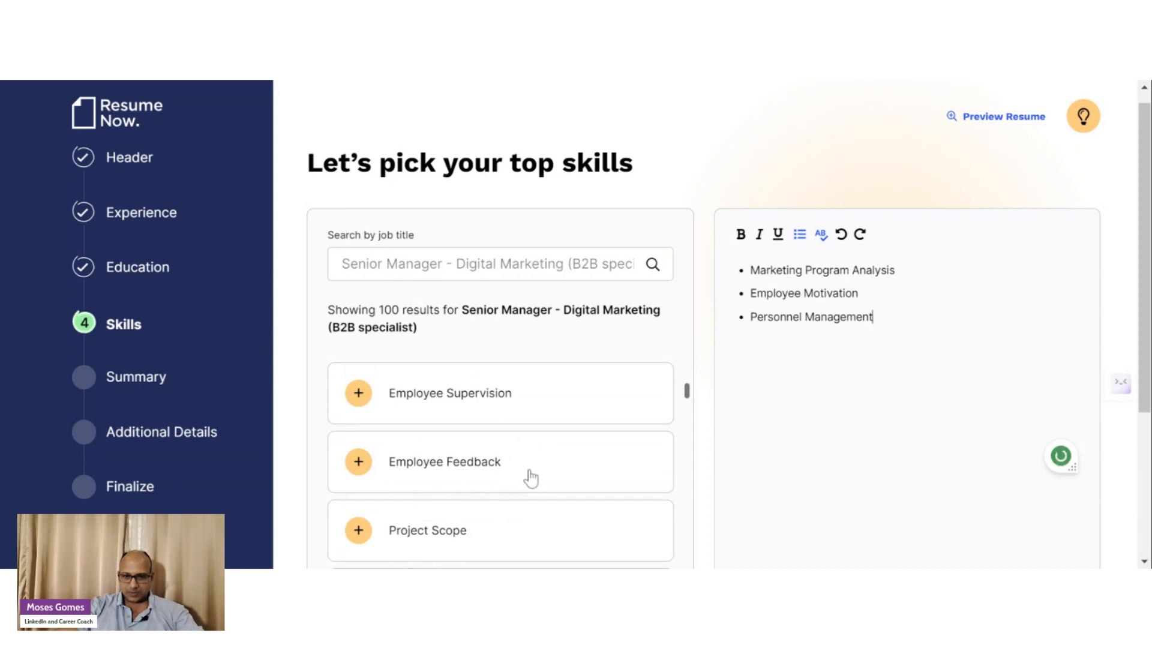
scroll(517, 537, "down", 5)
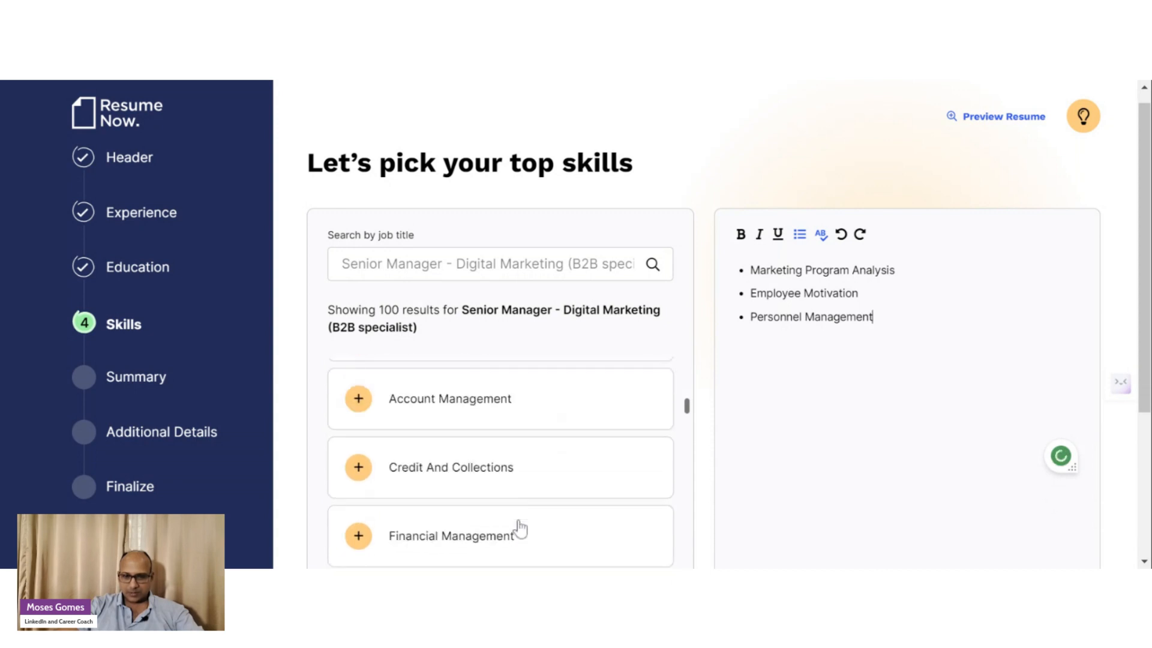
left_click(496, 406)
scroll(522, 484, "down", 3)
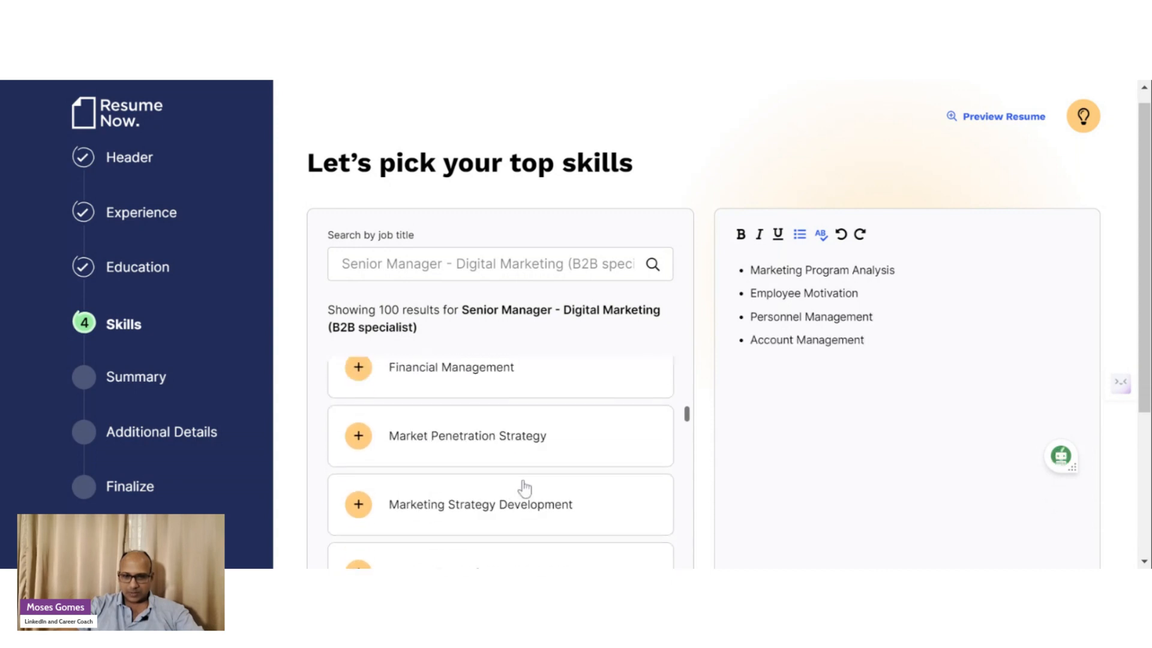
left_click(524, 504)
- Find Customer Experience Management and Team Mentoring among the suggested skills and add them to the skills list
scroll(497, 471, "down", 3)
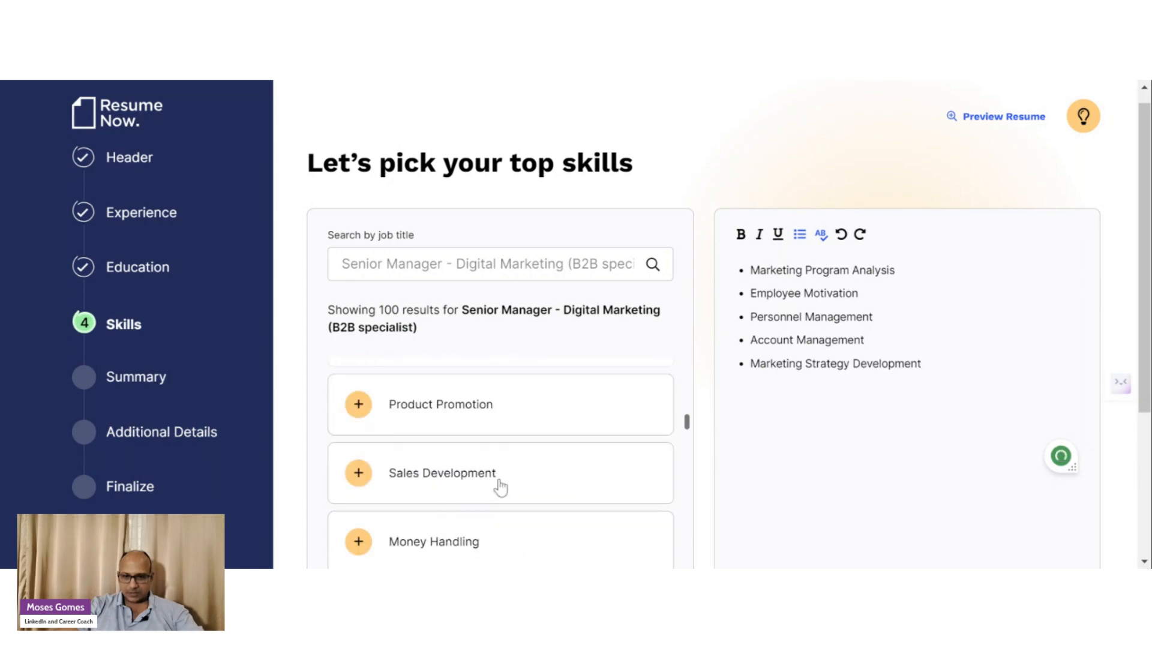
left_click(833, 460)
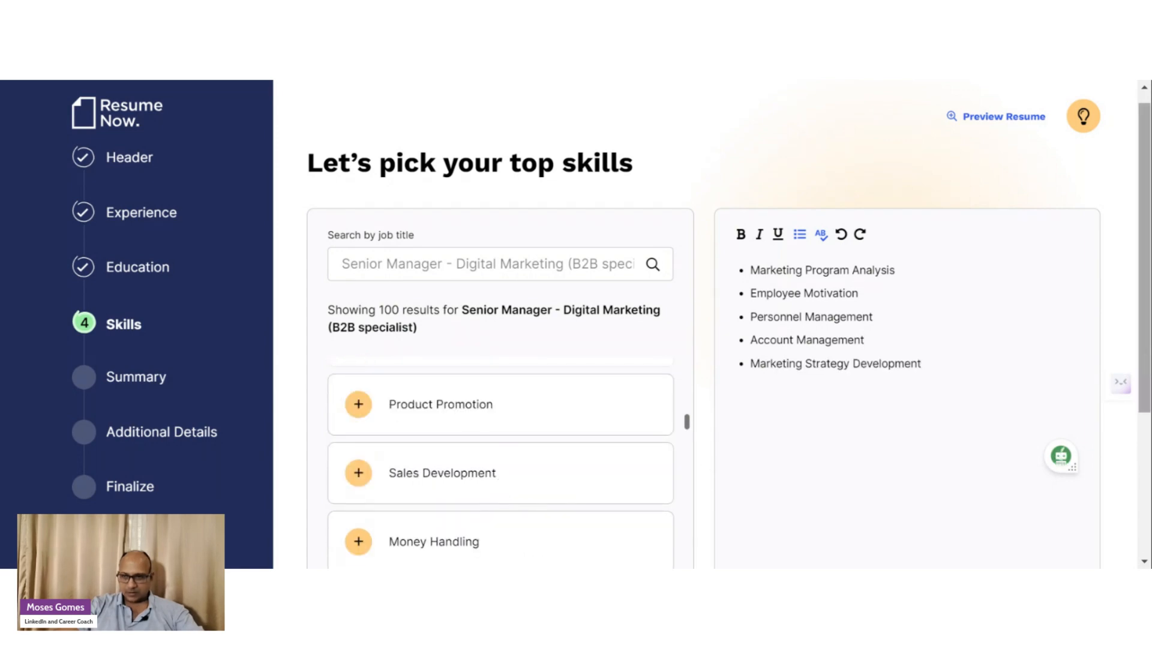
scroll(834, 460, "down", 3)
scroll(470, 334, "down", 5)
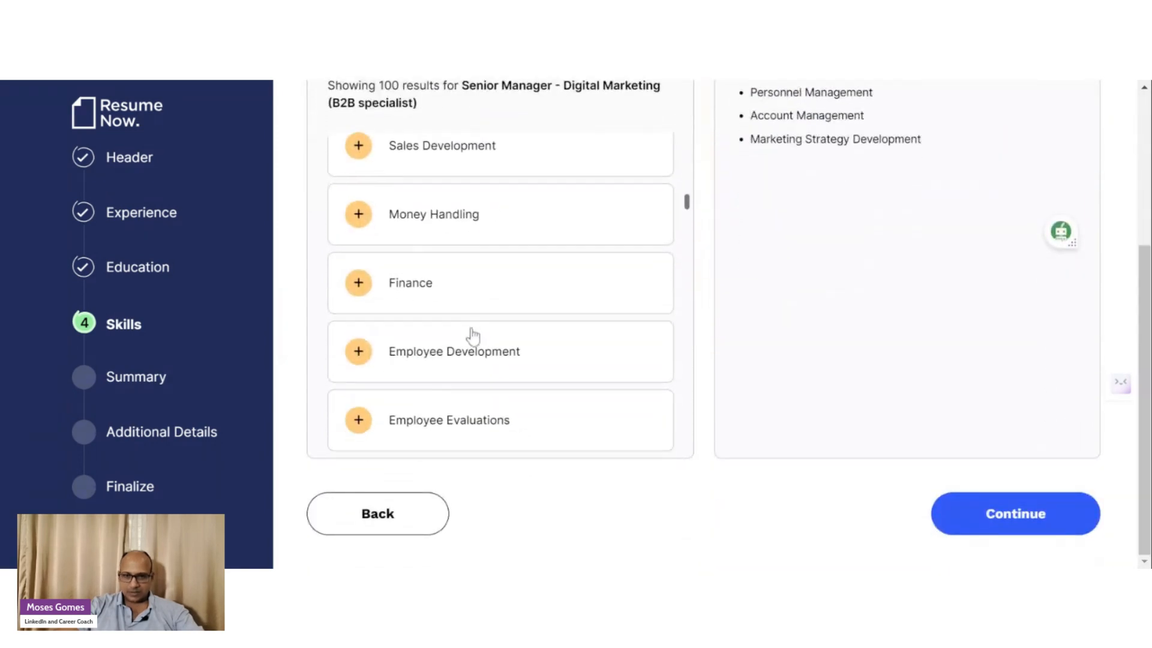
left_click(493, 277)
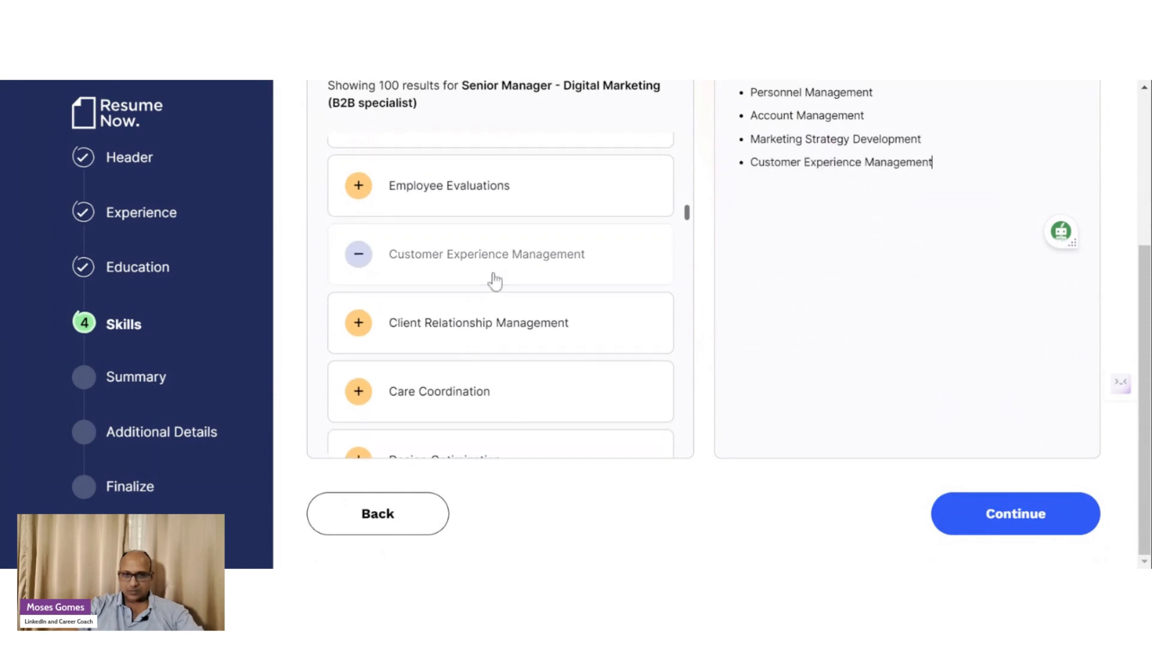
scroll(506, 398, "down", 1)
scroll(507, 398, "down", 8)
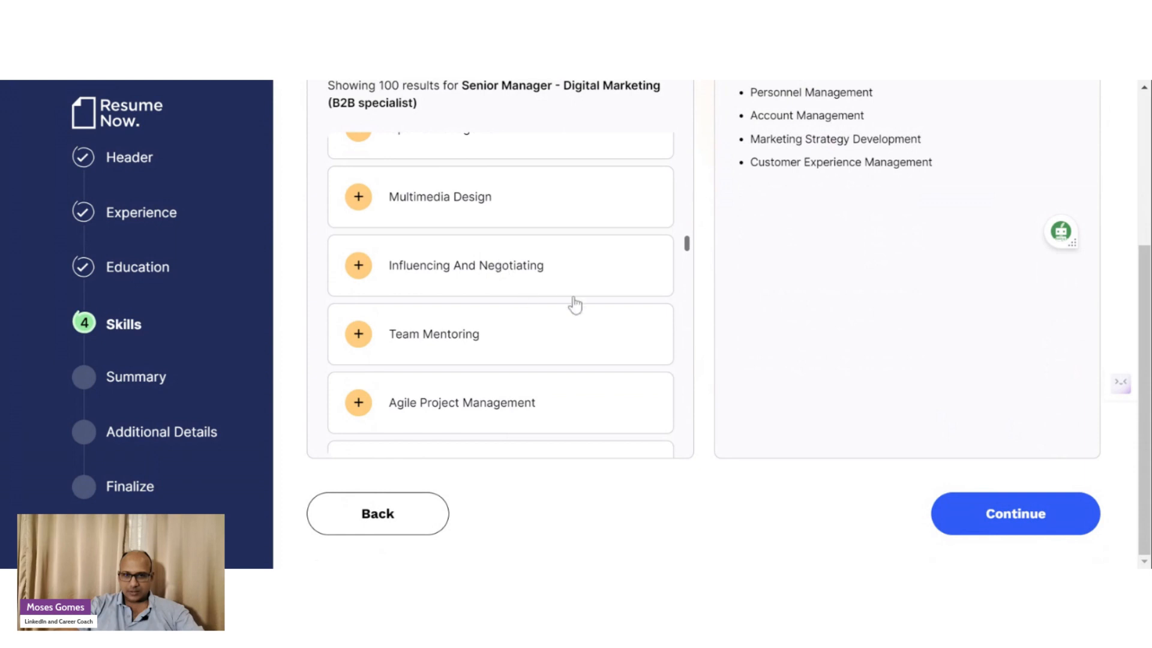
left_click(500, 334)
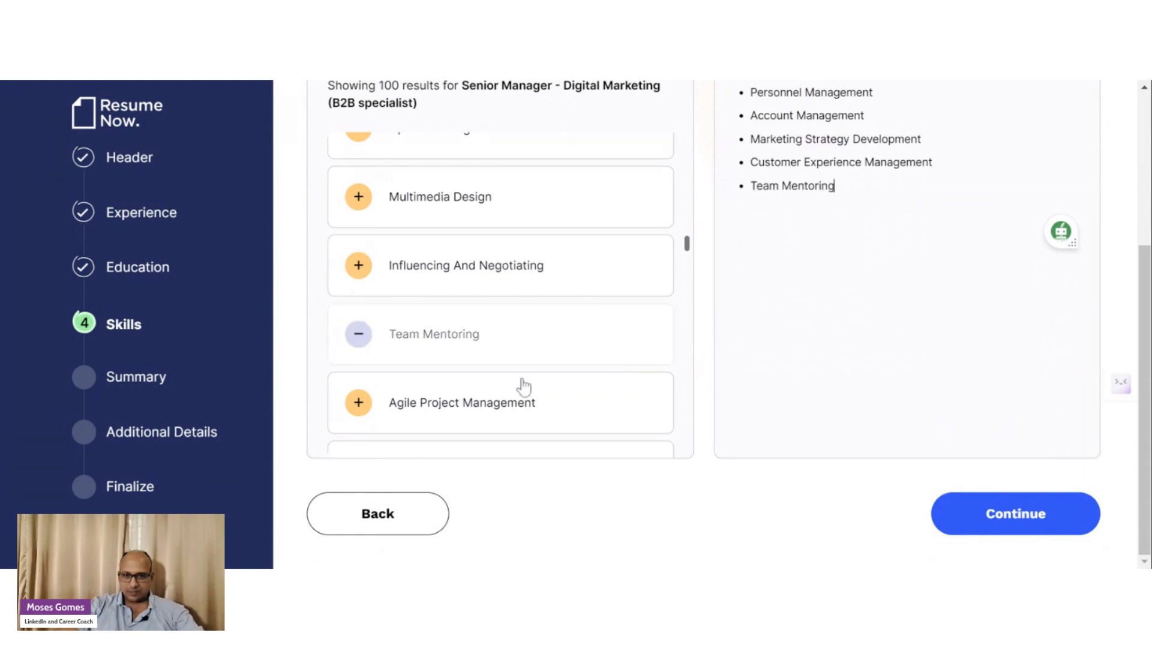
- Look through the remaining suggested skills, finish the skills section and proceed to the summary editor
scroll(480, 385, "down", 3)
scroll(533, 377, "down", 3)
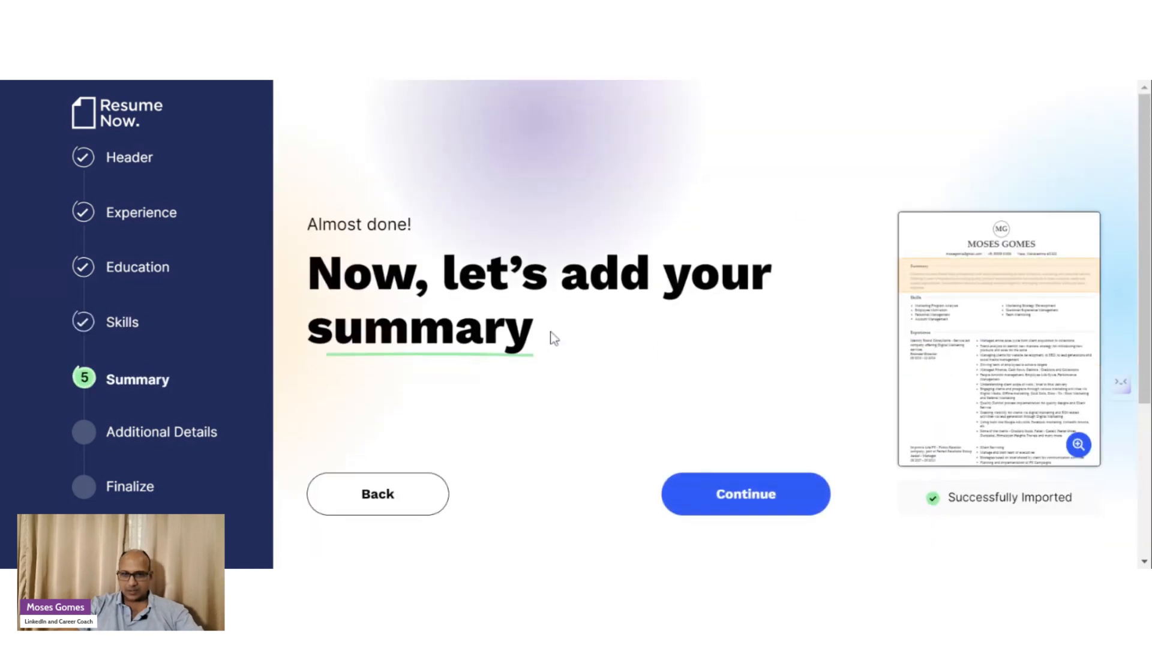
left_click(763, 503)
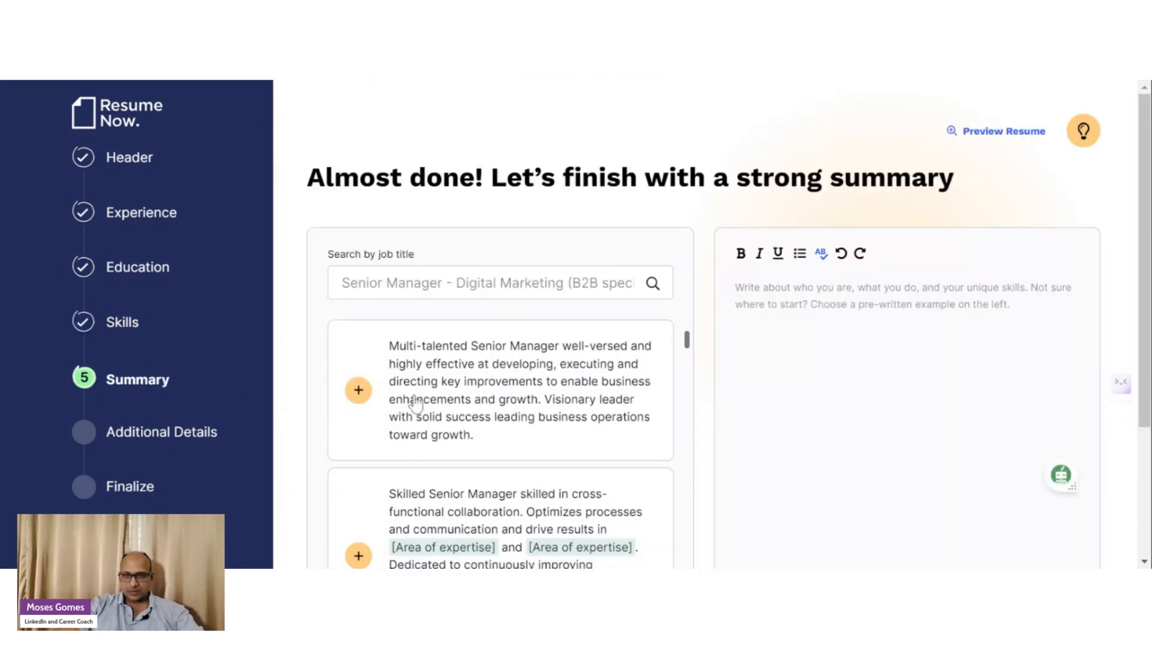
- Add the pre-written "Multi-talented Senior Manager" example as the resume summary and continue to the additional details
scroll(540, 420, "down", 3)
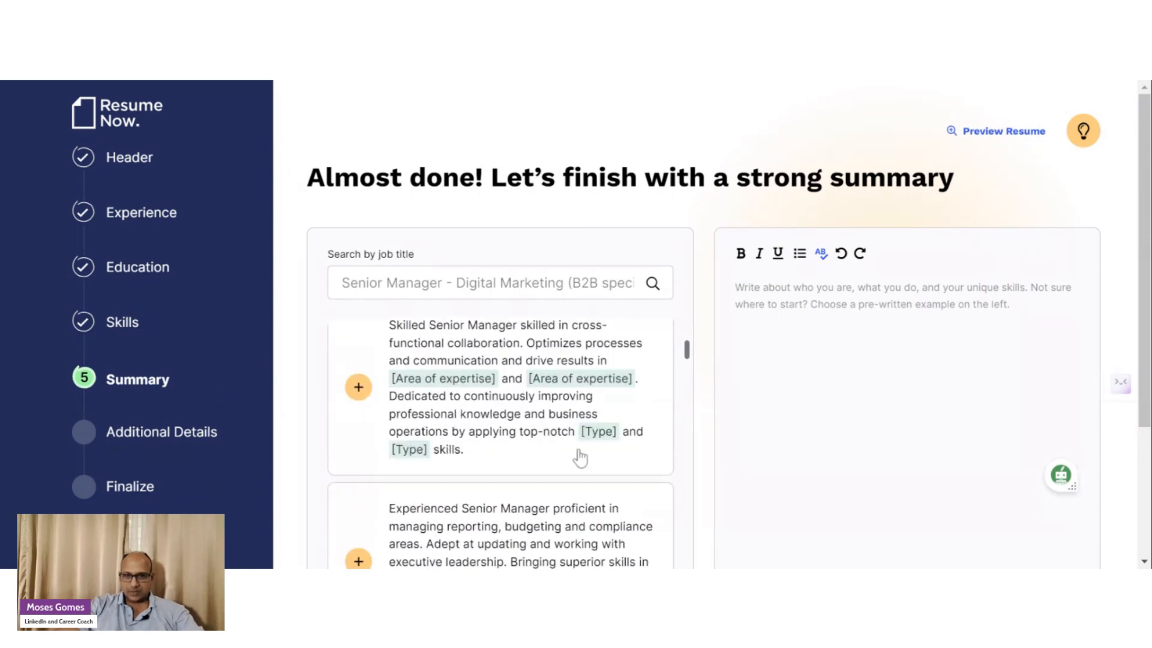
scroll(554, 440, "up", 3)
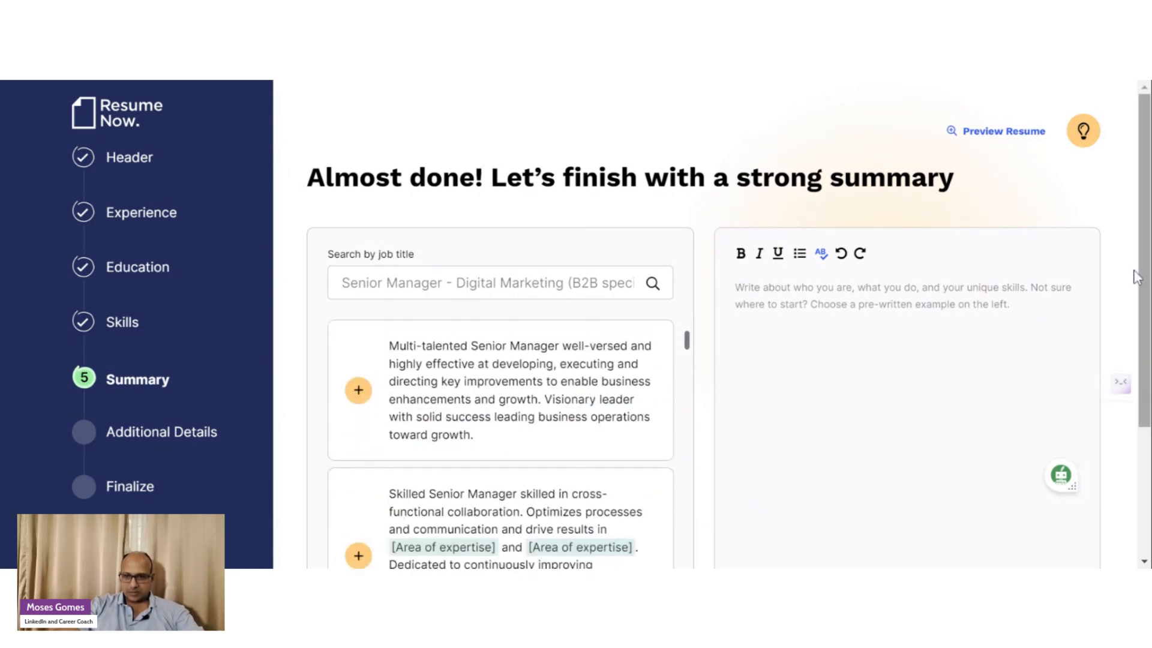
scroll(1142, 264, "down", 3)
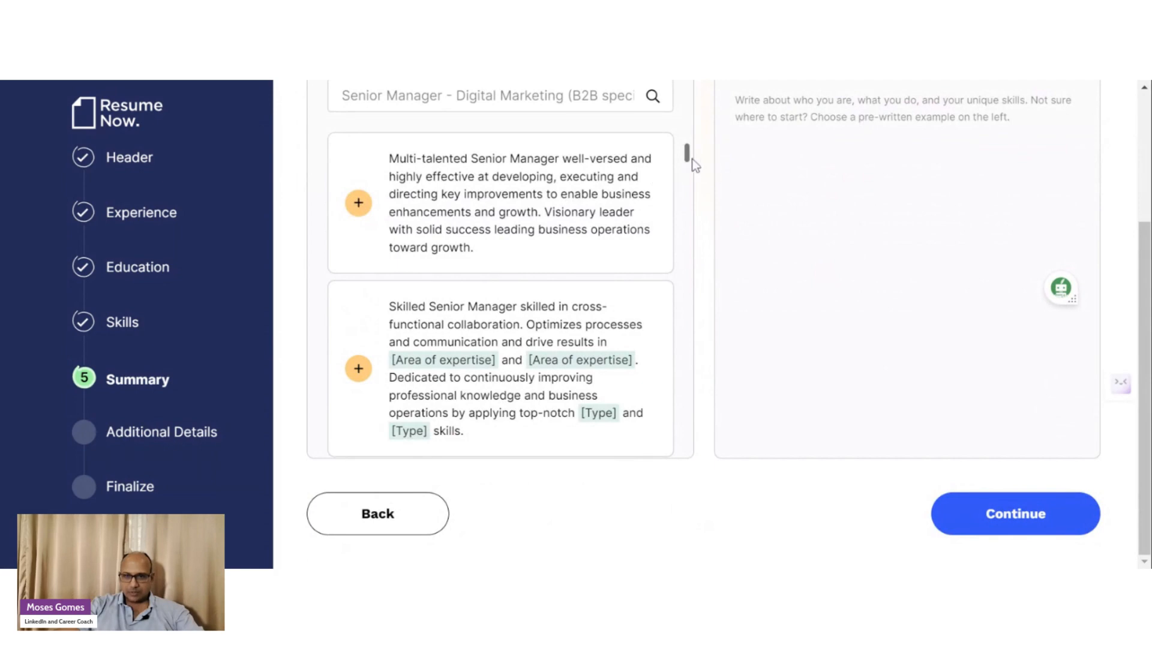
mouse_move(691, 161)
left_mouse_down()
mouse_move(700, 254)
mouse_move(699, 163)
left_mouse_up()
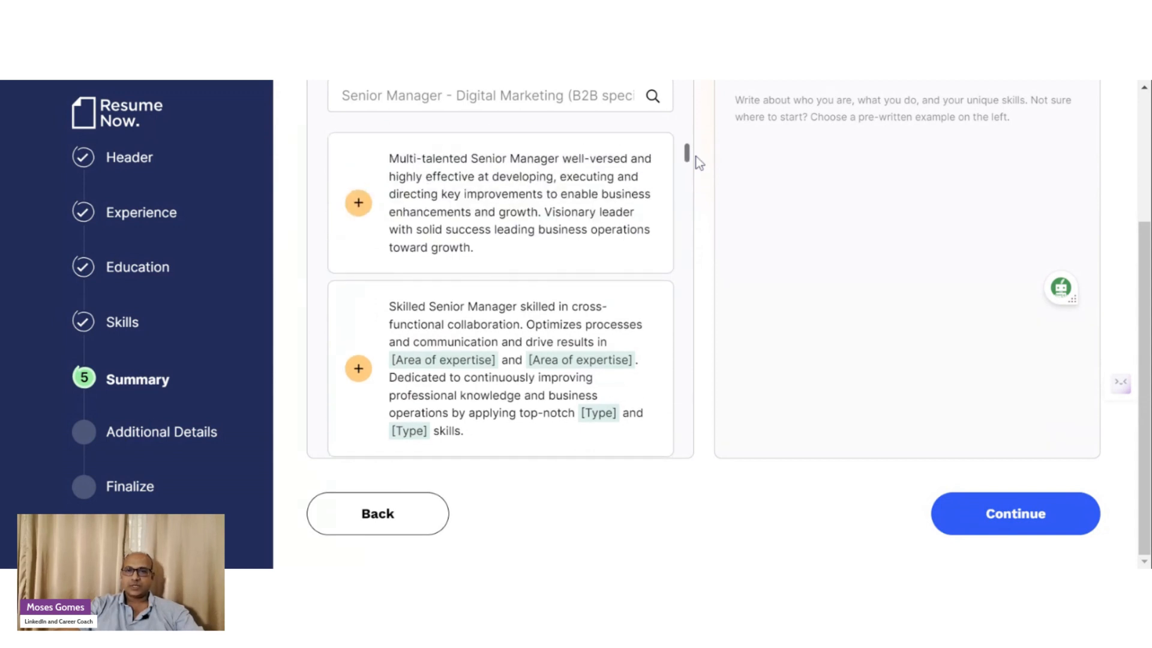
left_click(564, 221)
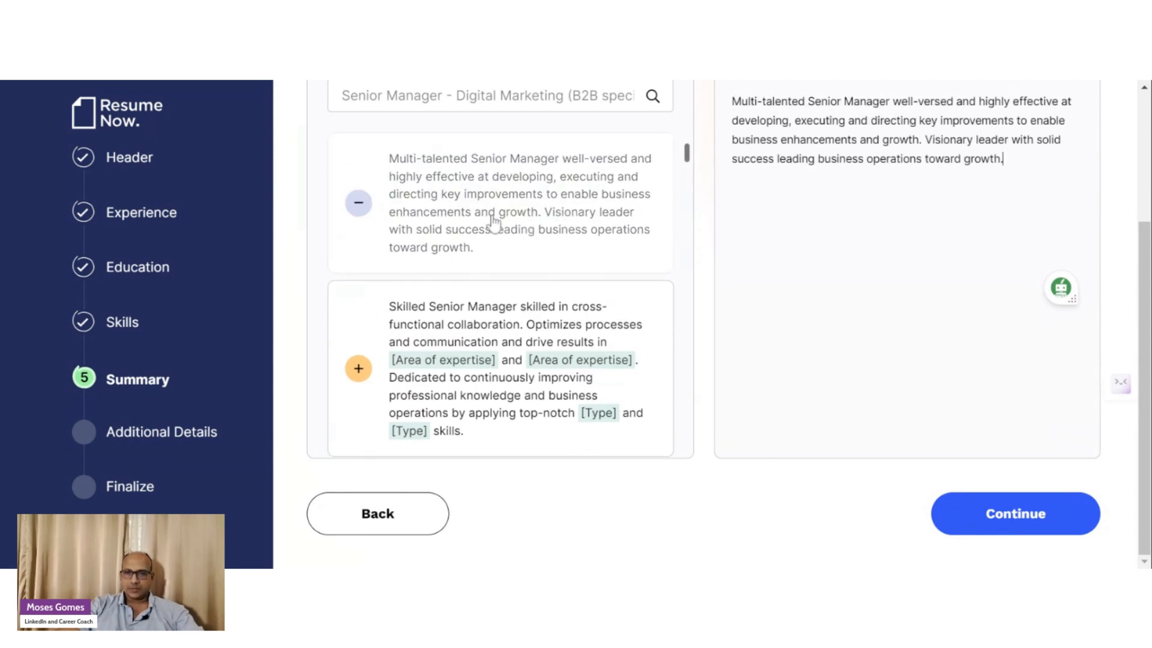
left_click(994, 517)
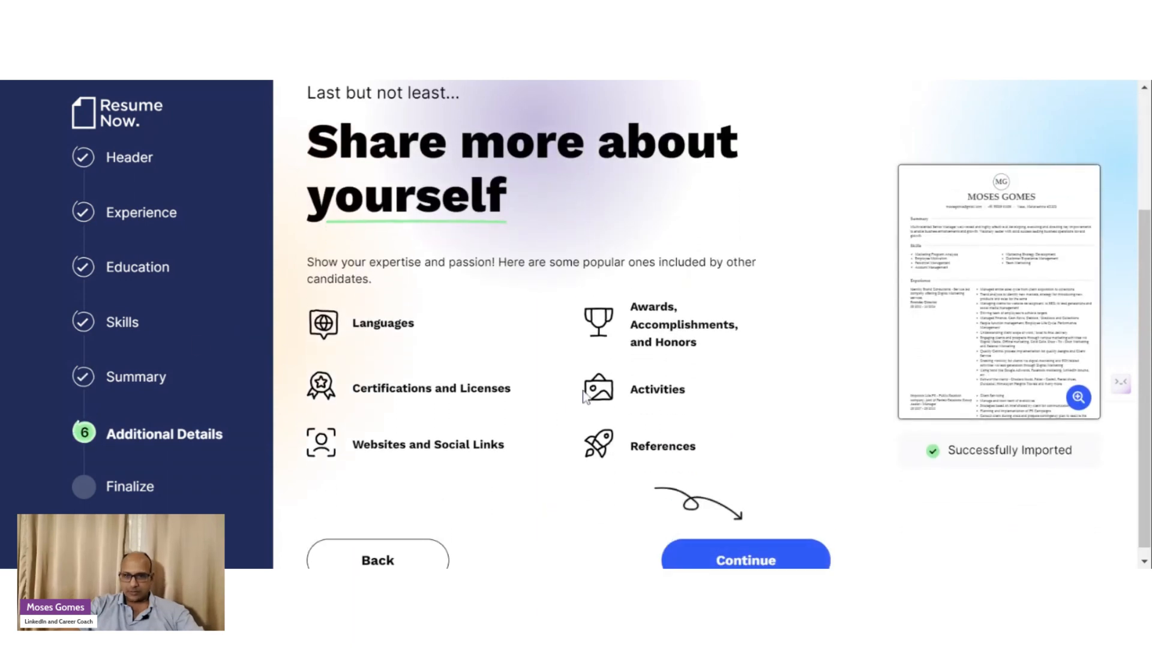
- Review the optional detail sections, mark references as available upon request and proceed to finalizing the resume
left_click(754, 555)
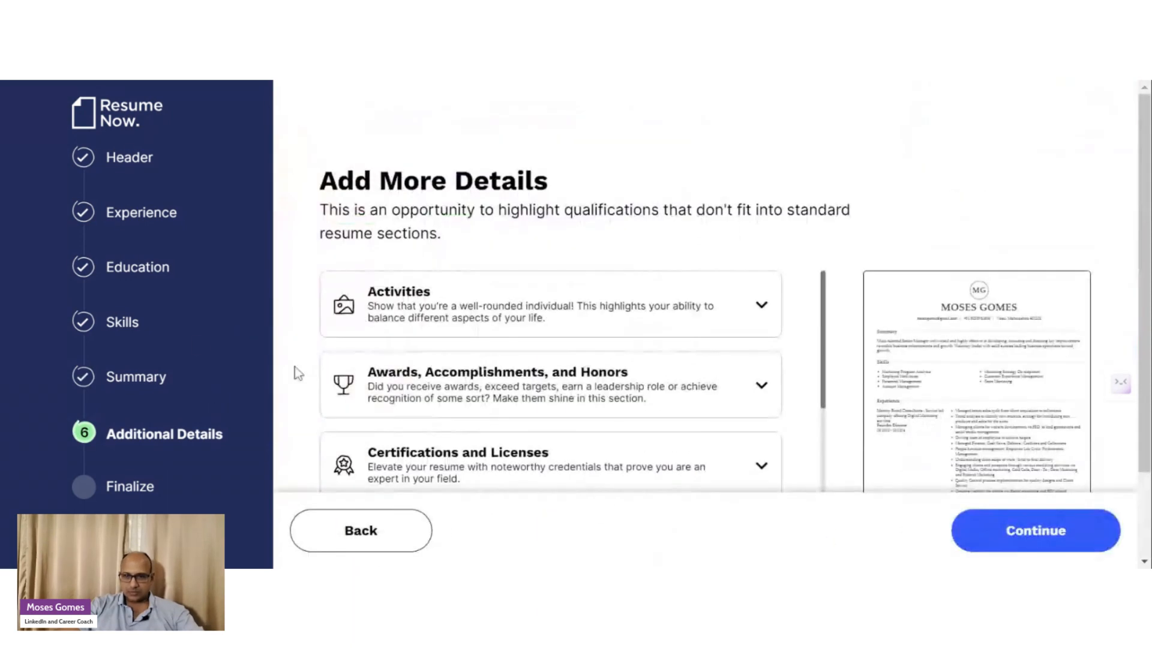
left_click(526, 311)
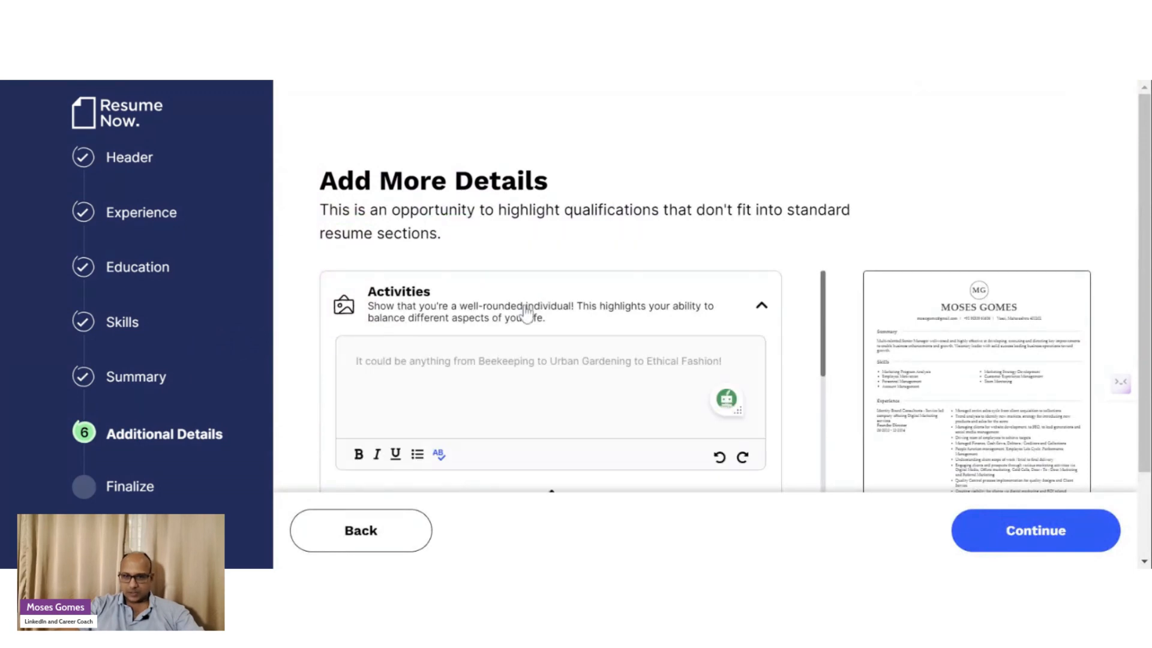
scroll(526, 312, "down", 3)
scroll(525, 312, "up", 3)
scroll(815, 258, "down", 2)
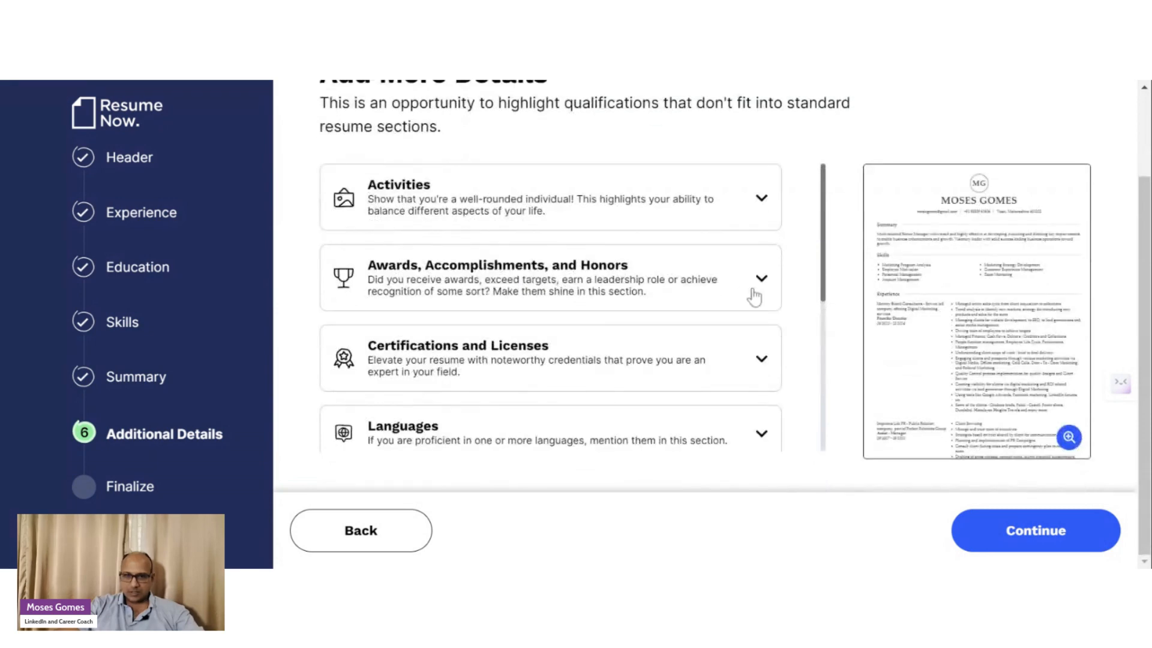
scroll(722, 387, "down", 3)
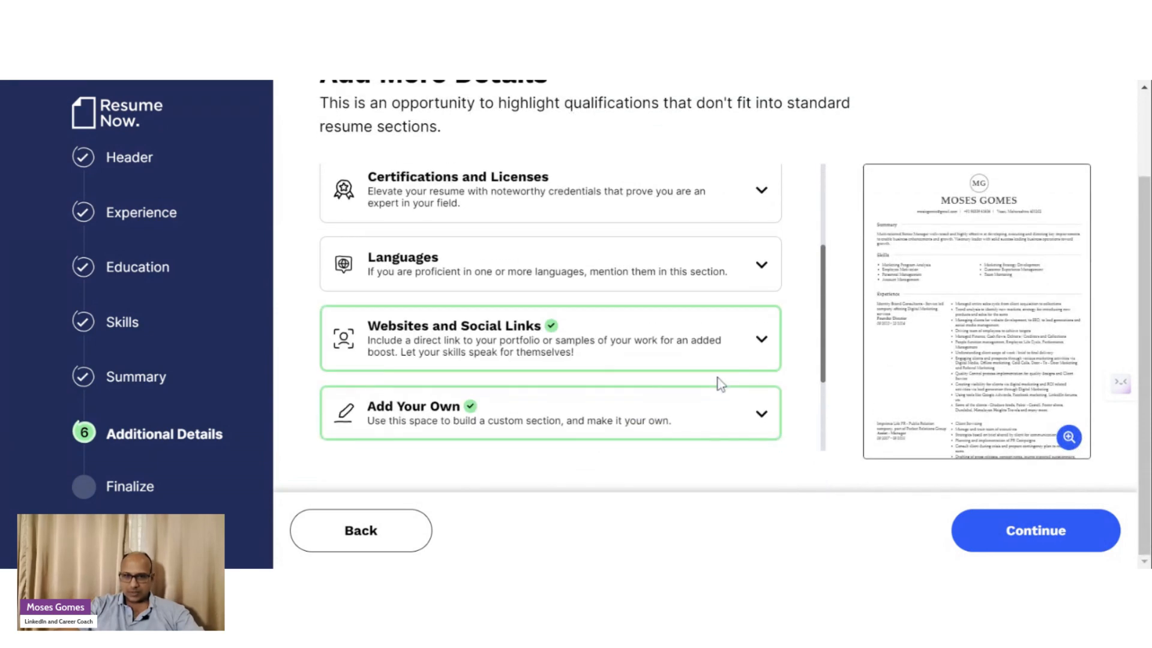
scroll(716, 378, "down", 2)
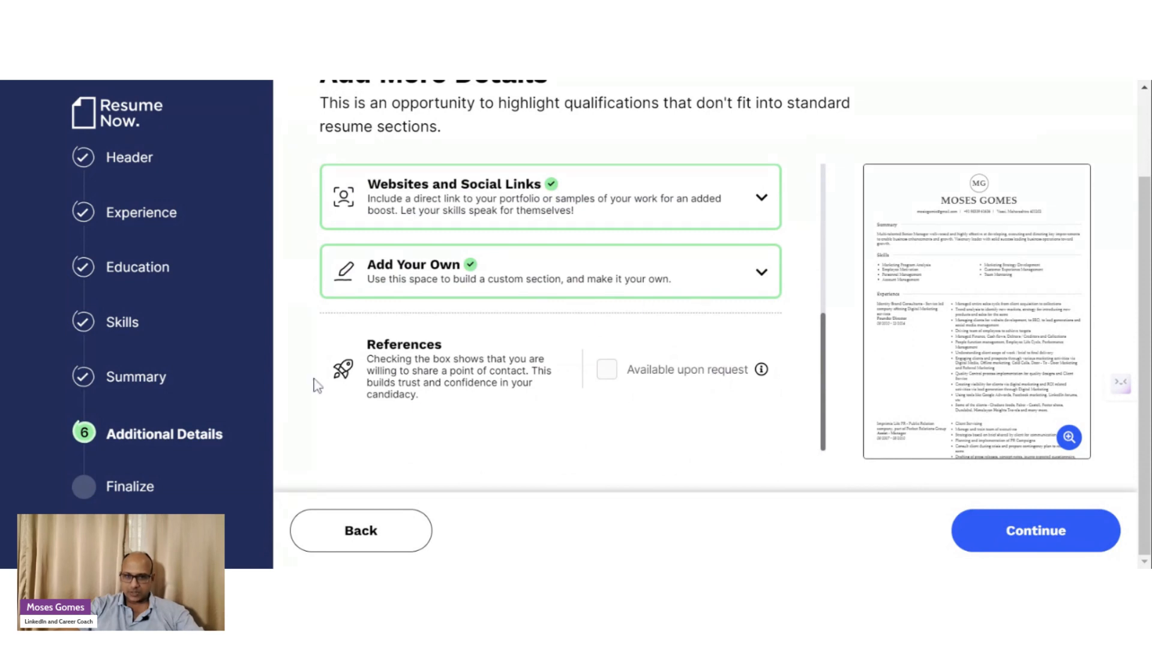
left_click(618, 377)
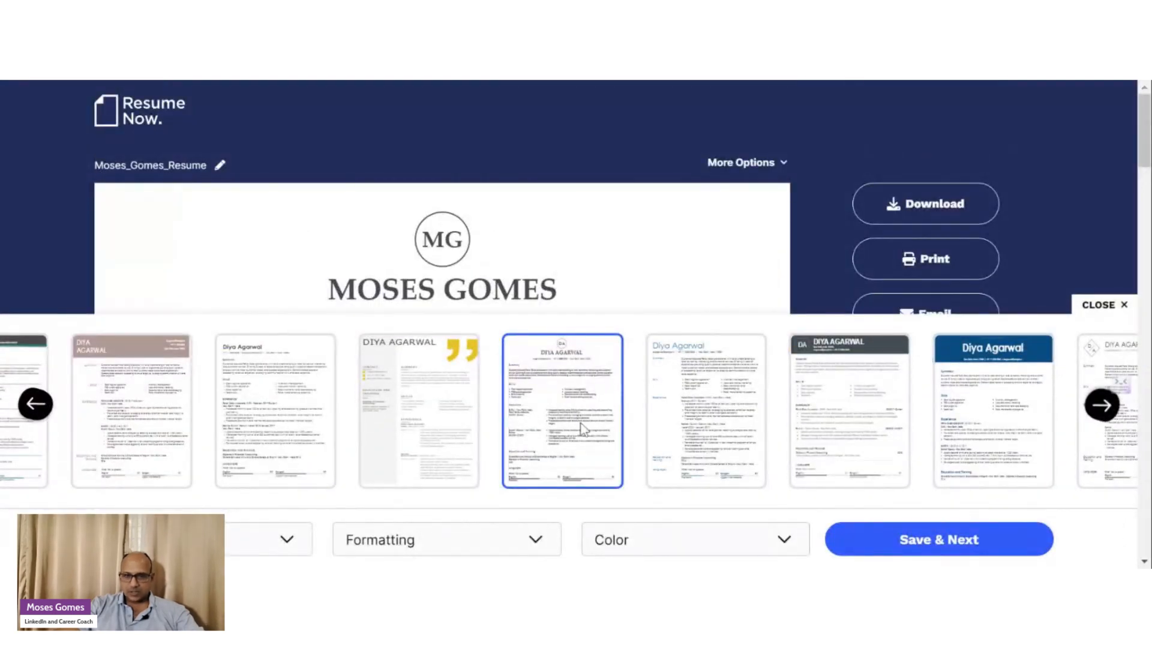
- Review the access plans offered for the finished resume and download the resume in Adobe PDF format
left_click(928, 540)
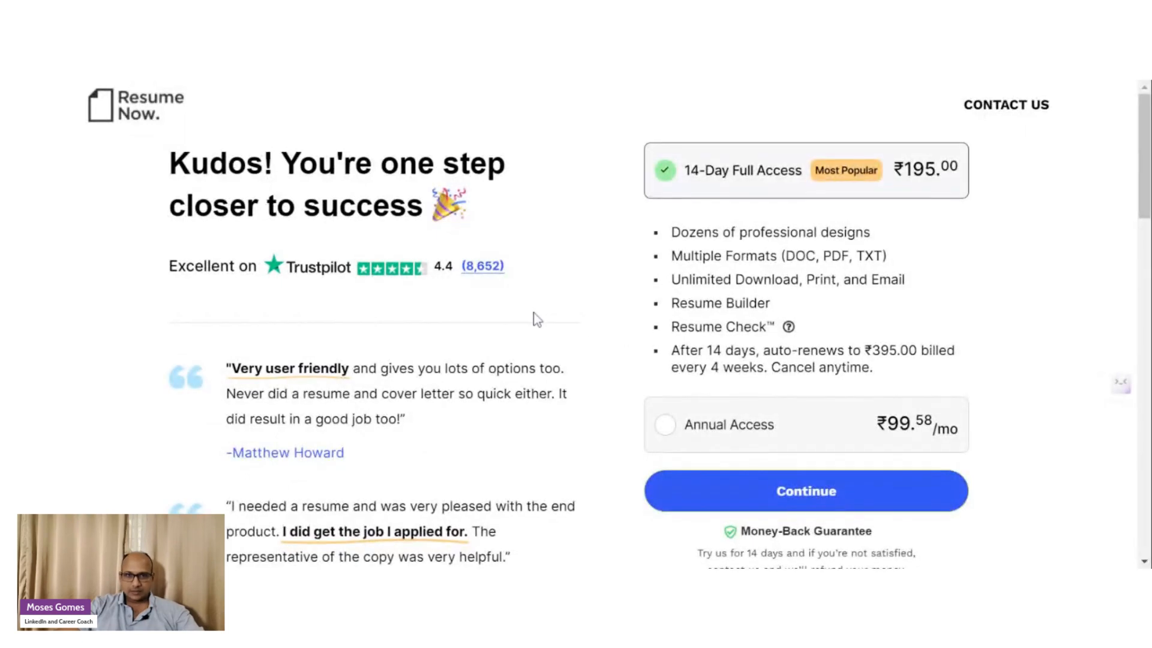
scroll(533, 312, "down", 20)
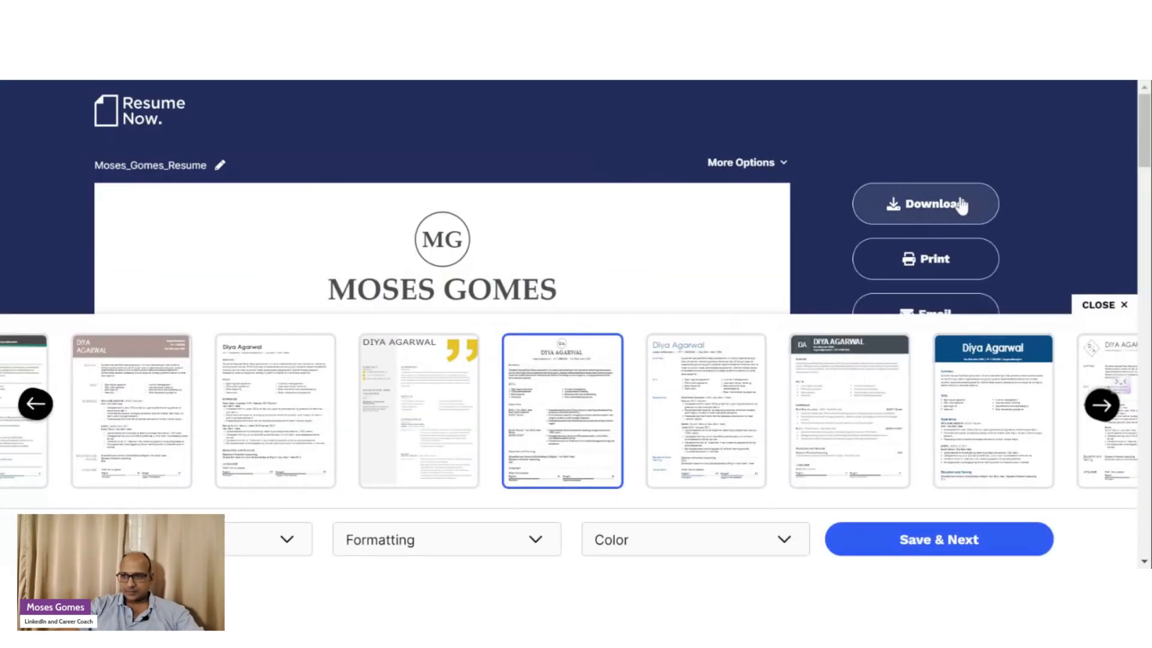
left_click(957, 203)
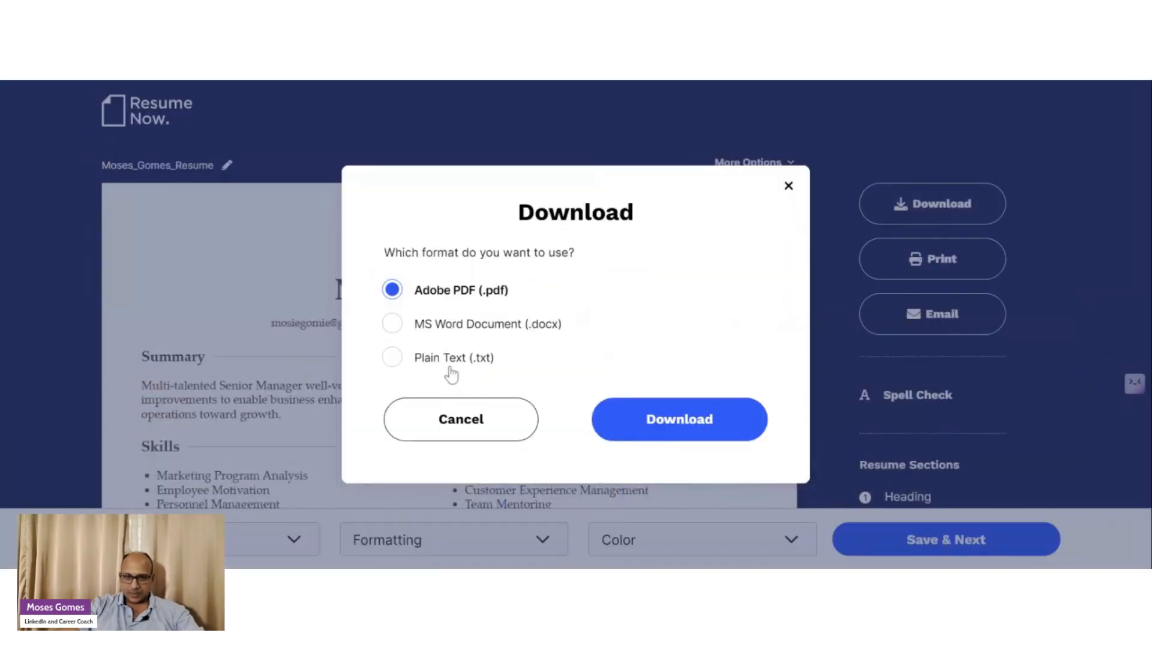
left_click(676, 429)
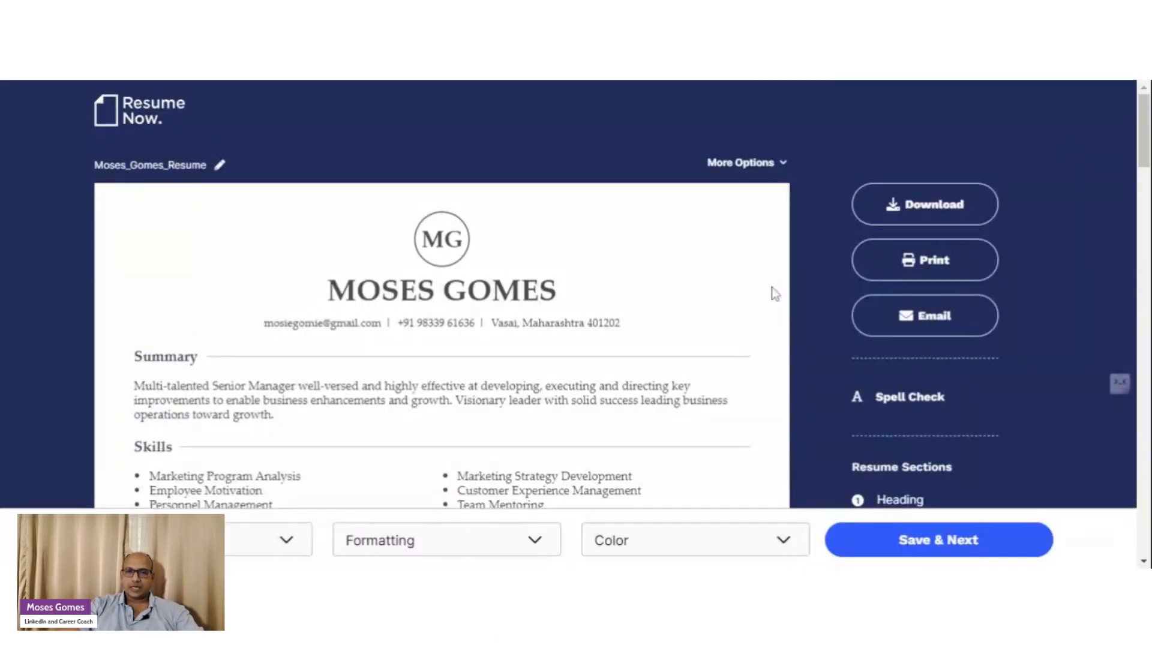
- Review the finished resume from beginning to end and leave the editor for the dashboard
left_click_drag(1143, 123, 1148, 523)
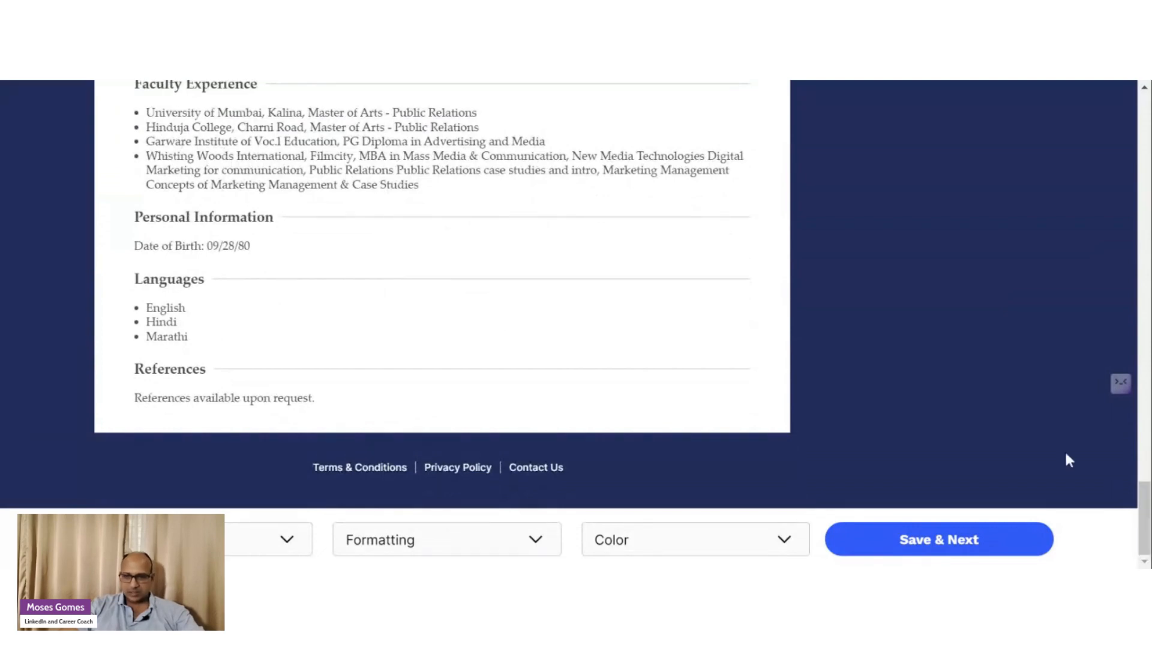
scroll(1079, 281, "up", 9)
scroll(1080, 282, "up", 15)
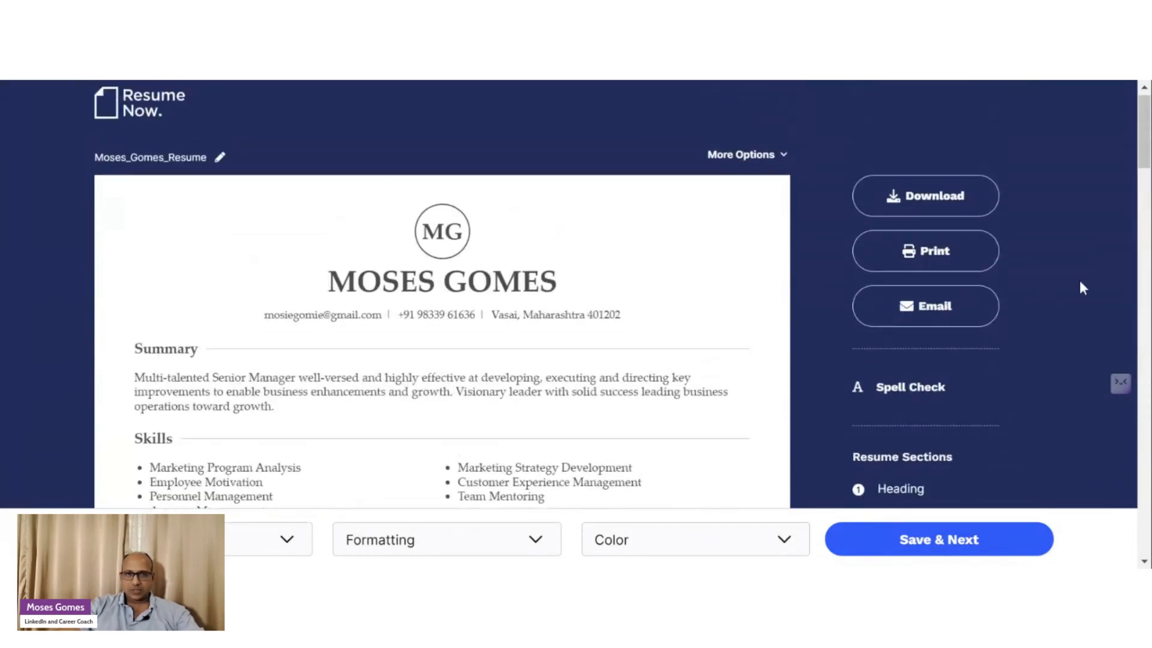
left_click(120, 123)
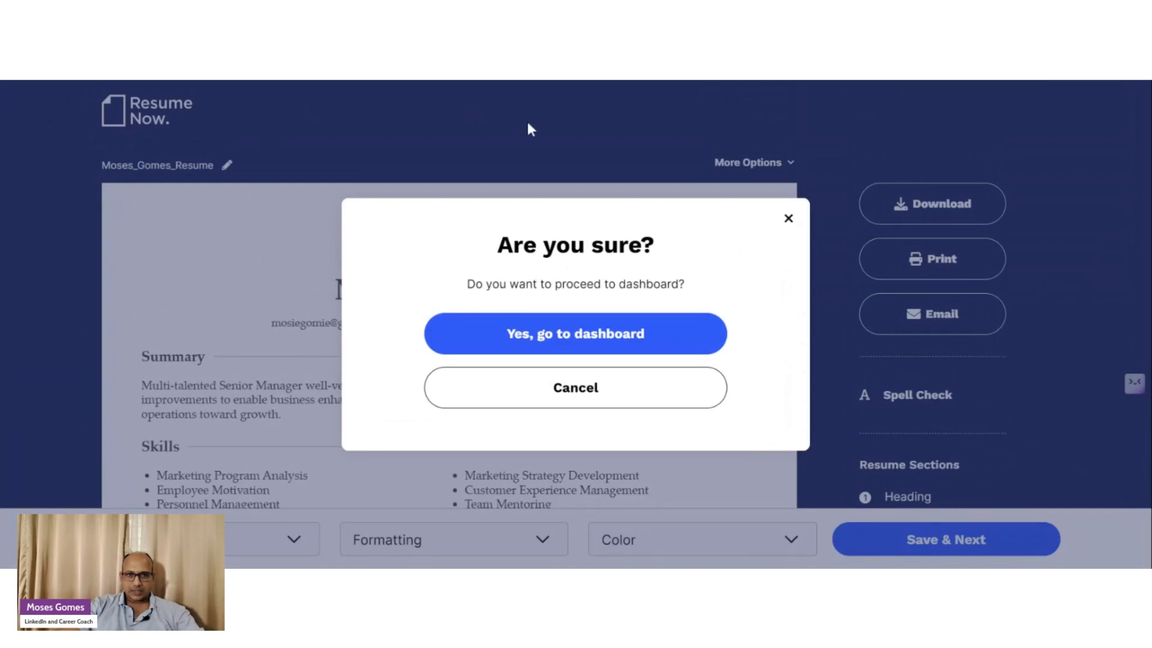
left_click(631, 353)
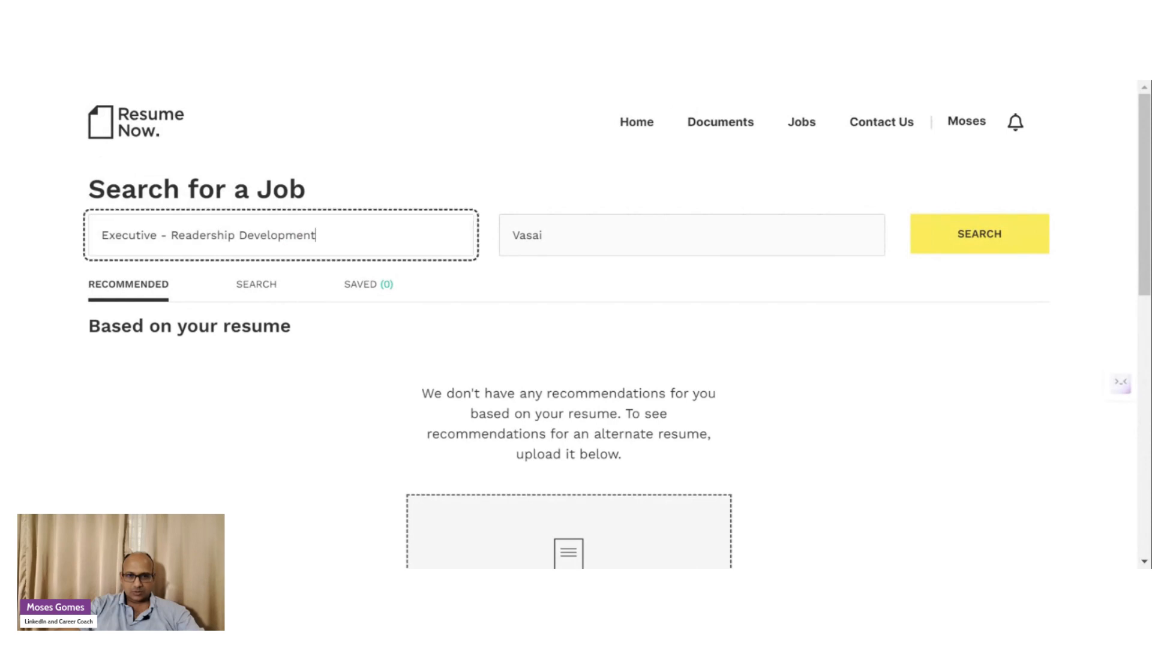
- Search for Chief Marketing Officer jobs in Mumbai
key("ctrl+a")
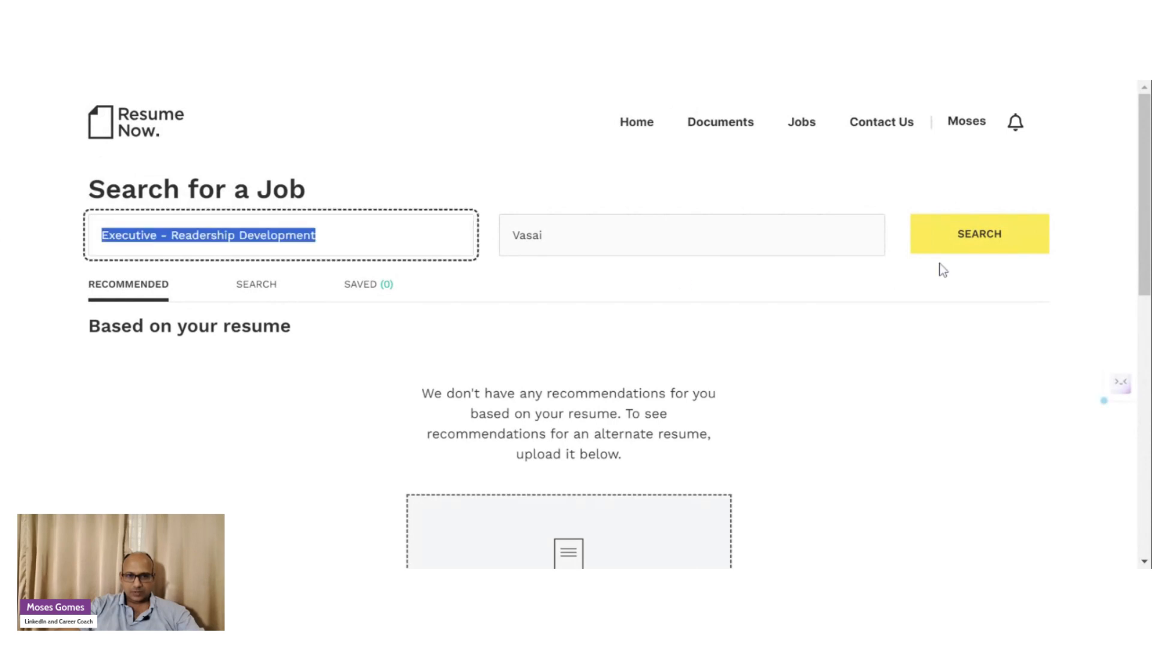
type("c")
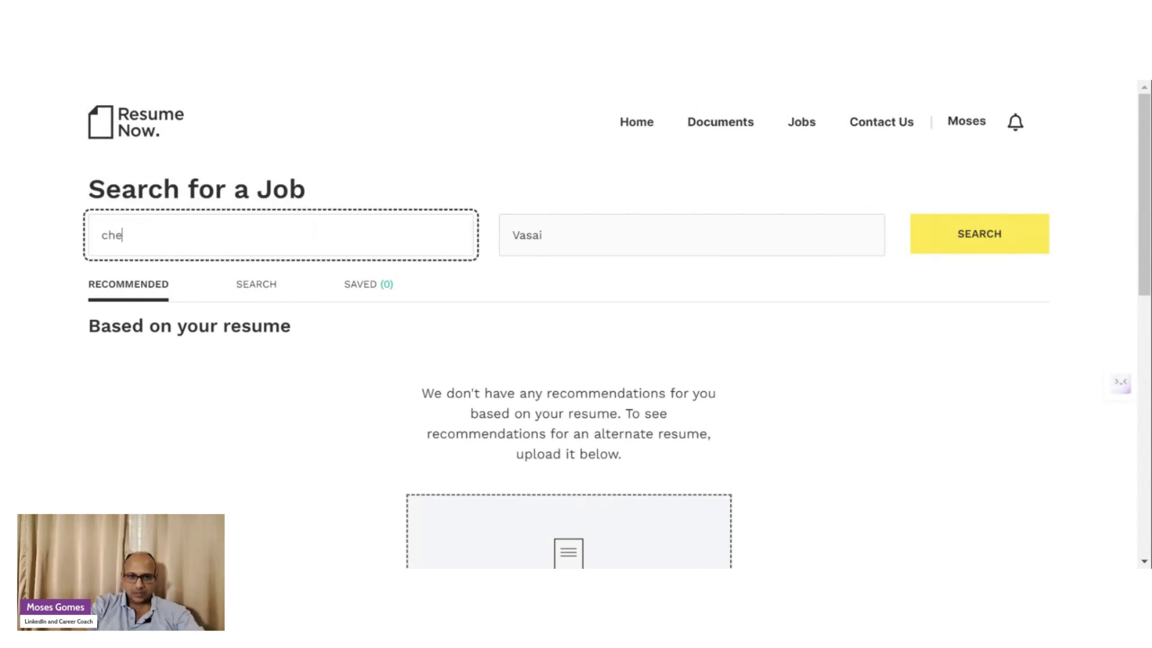
type("hief marketing")
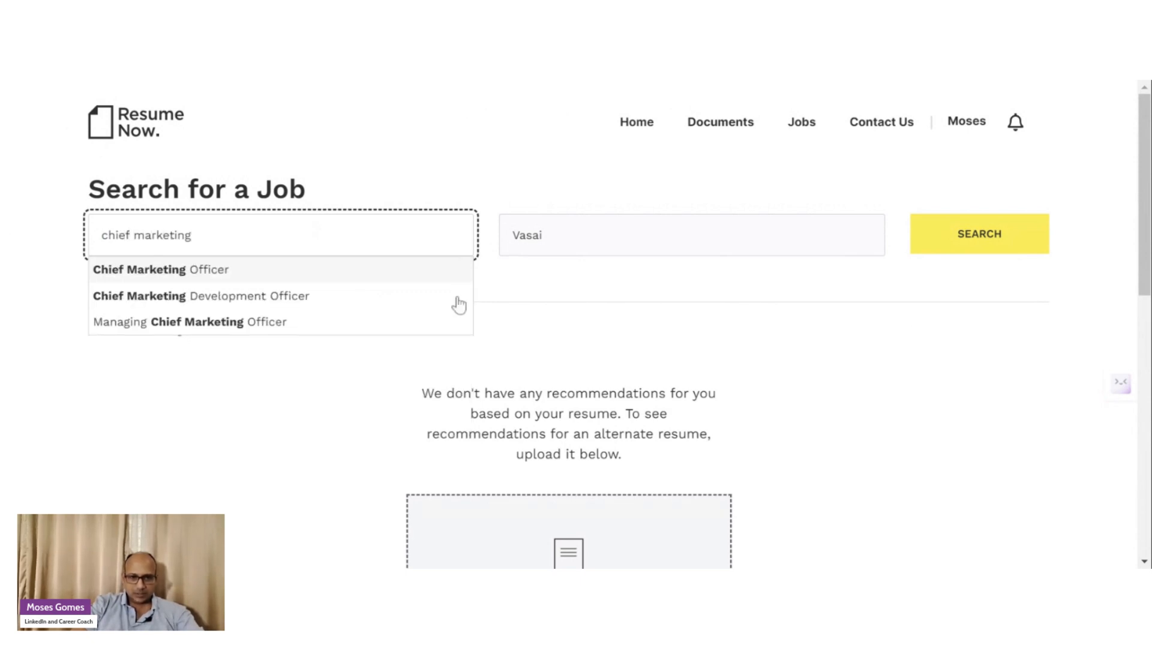
left_click(333, 277)
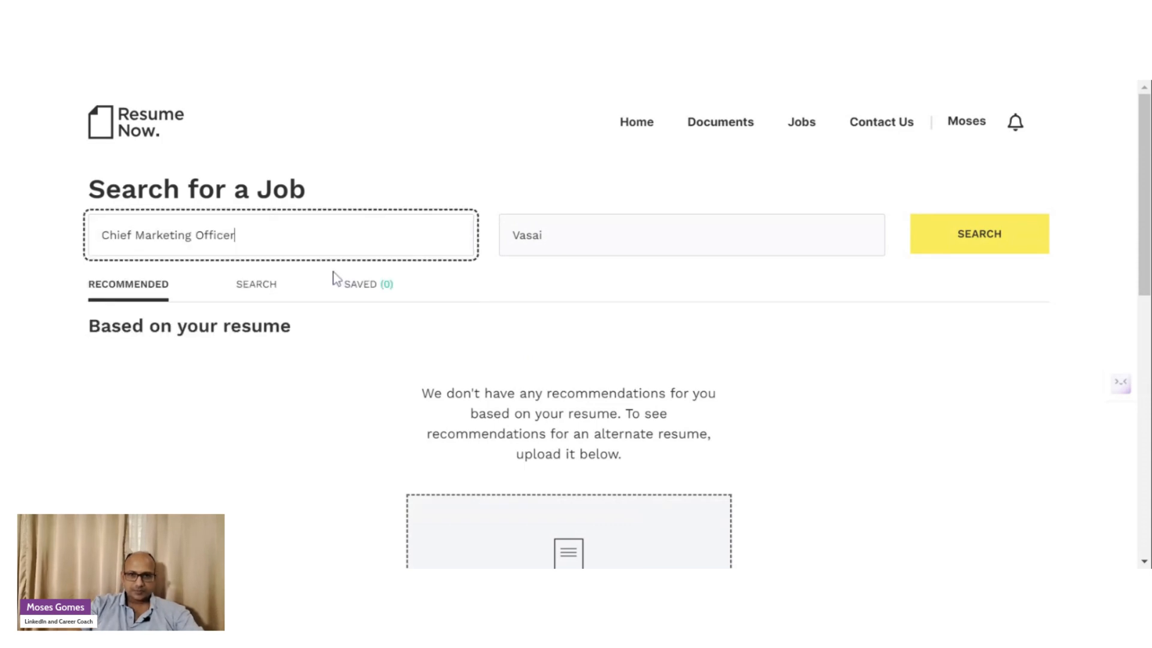
key("Tab")
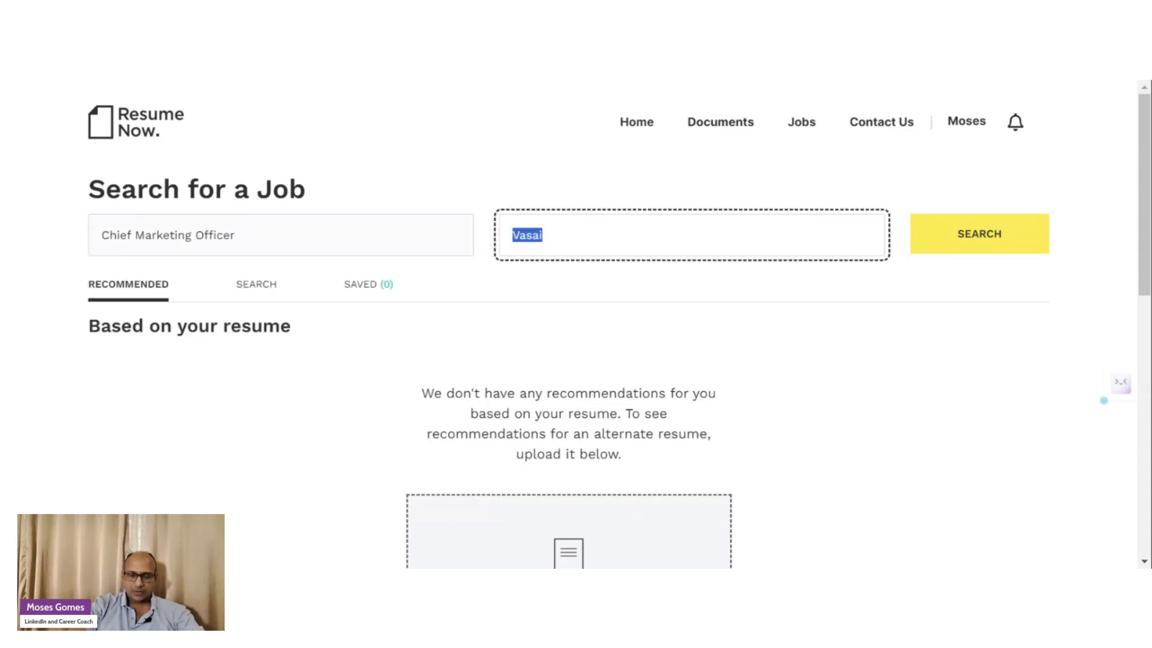
type("mumba")
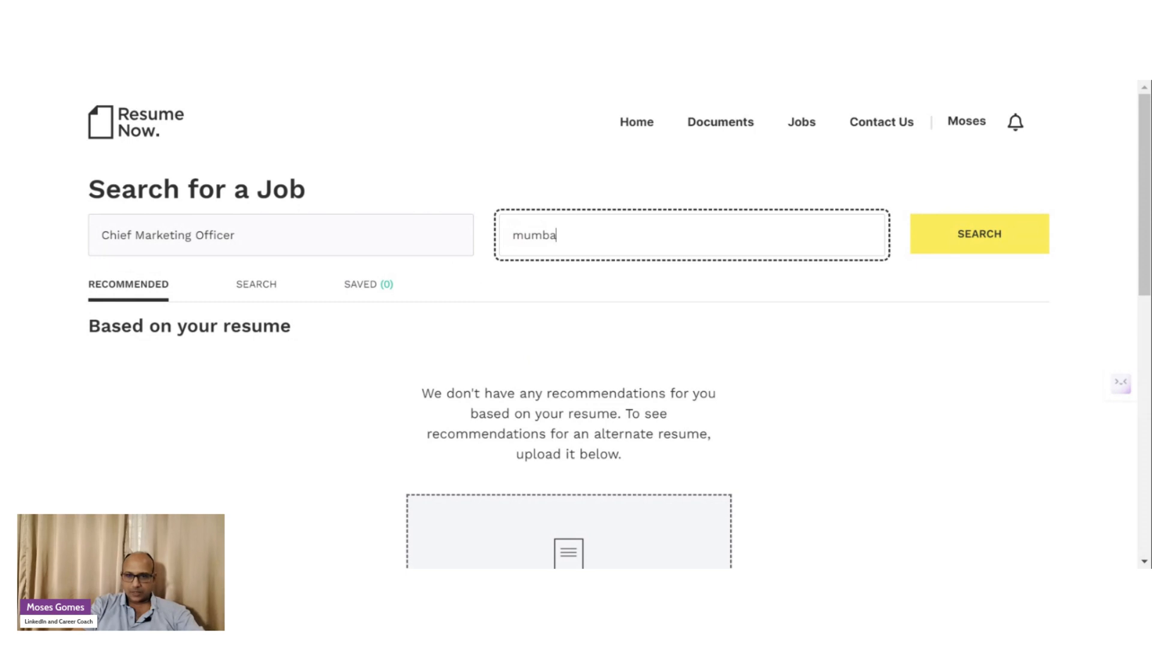
key("BackSpace")
key("BackSpace")
type("Mu")
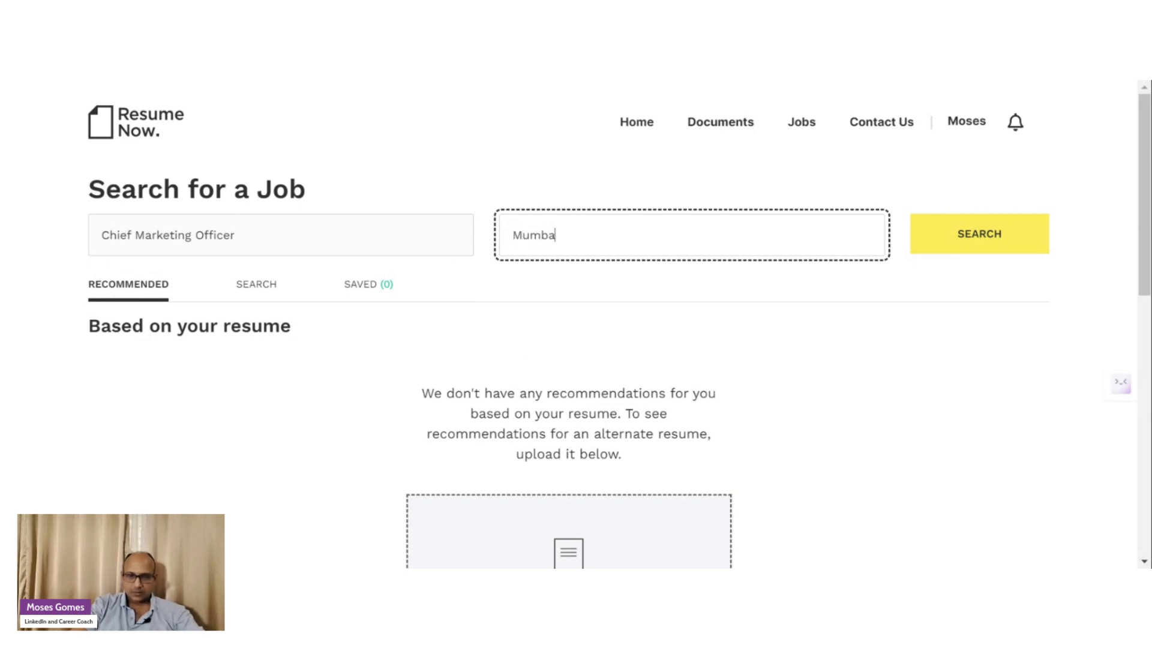
left_click(944, 254)
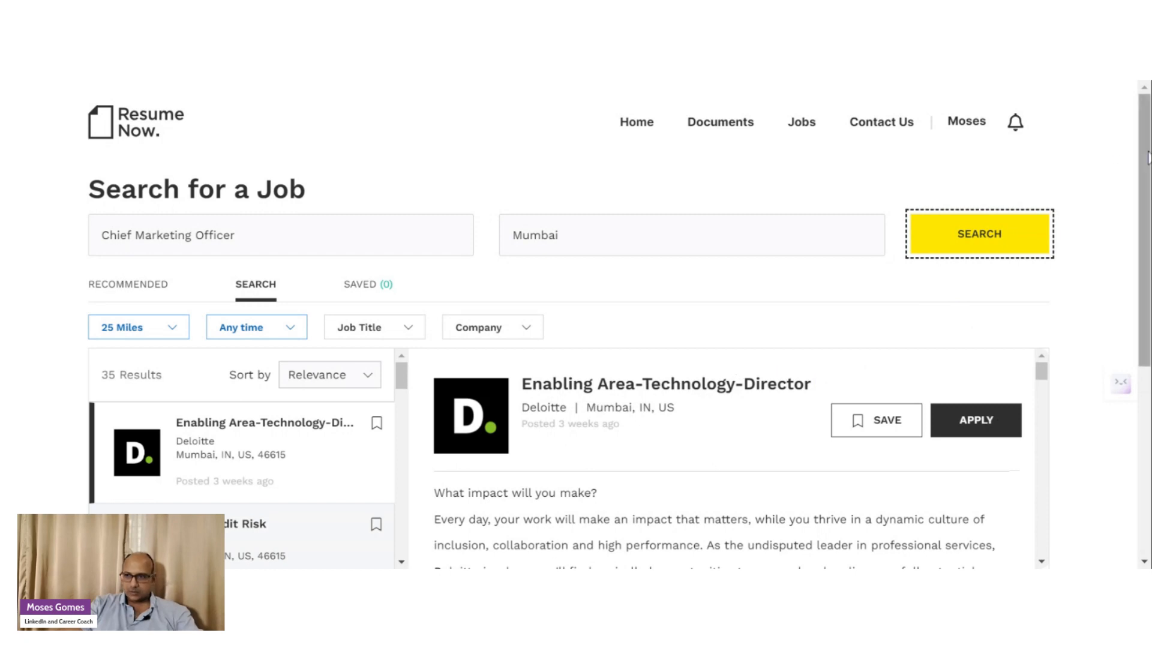
- Widen the job search radius to 100 miles and browse the listed positions
left_click_drag(1144, 149, 1139, 201)
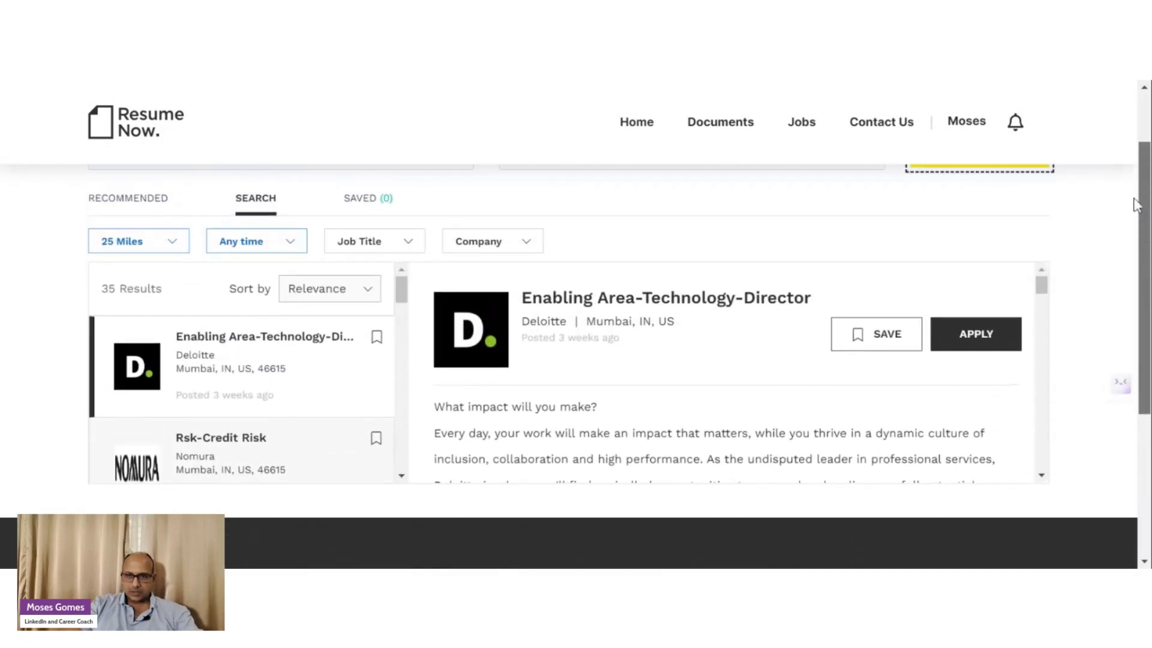
scroll(230, 387, "down", 3)
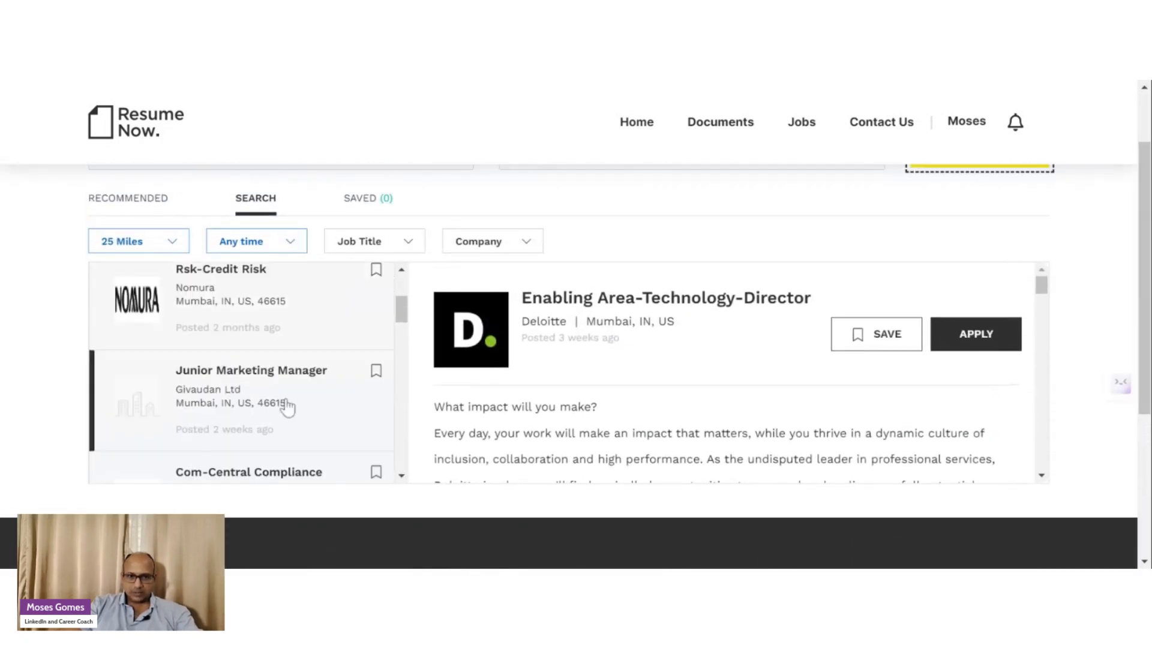
scroll(287, 407, "down", 5)
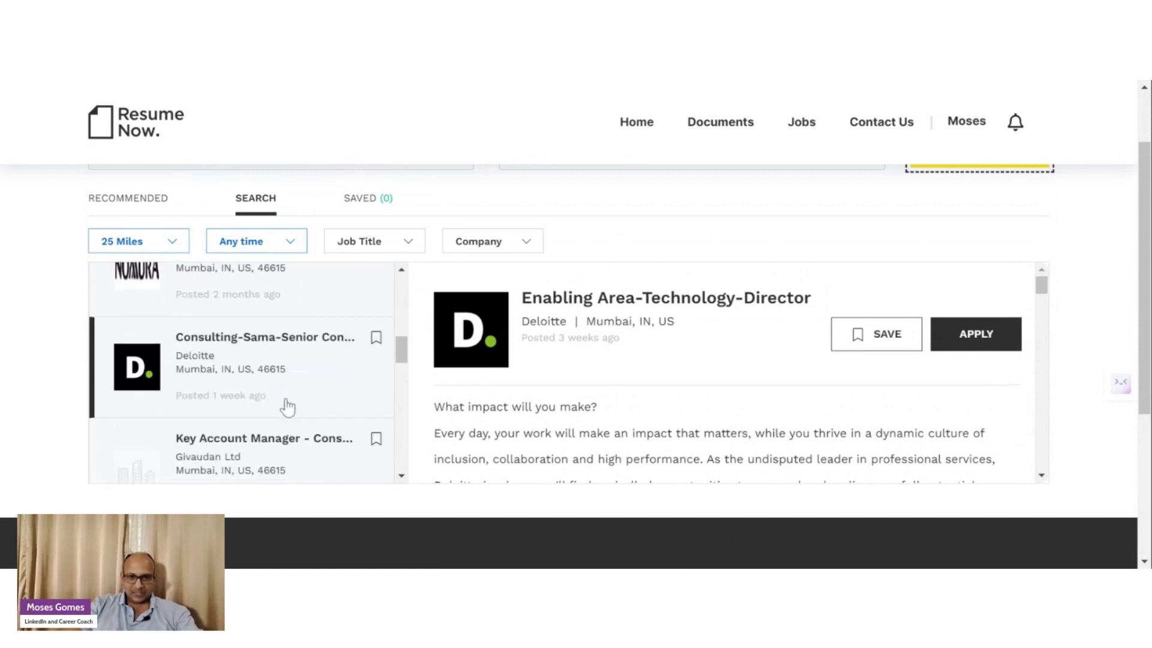
left_click(138, 246)
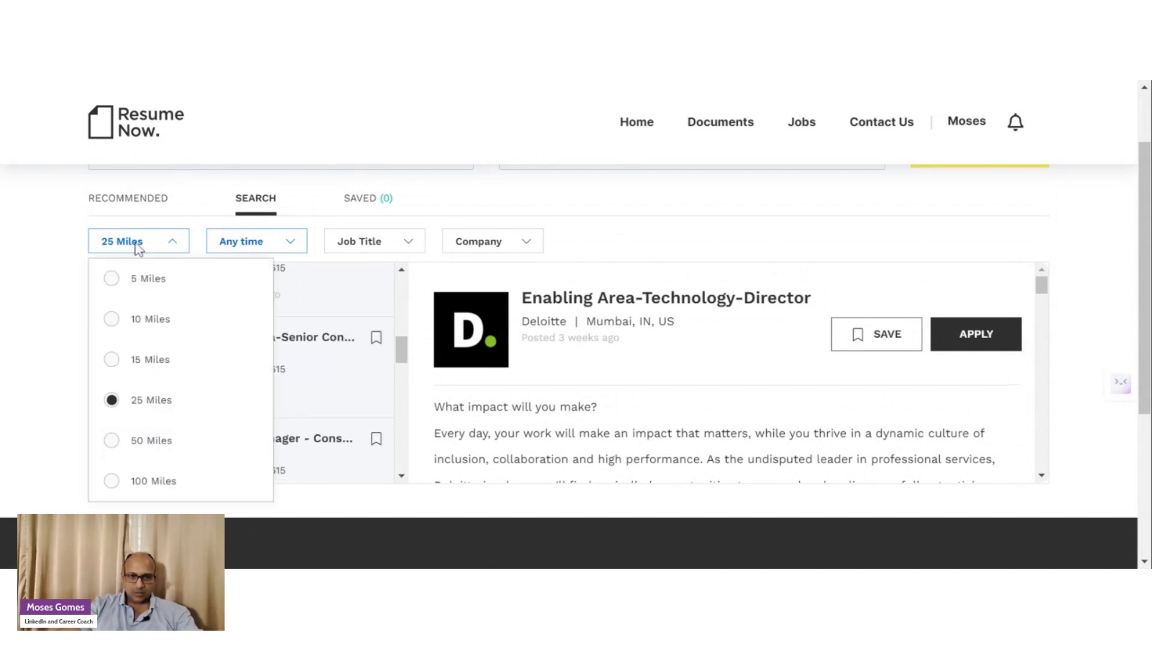
left_click(153, 481)
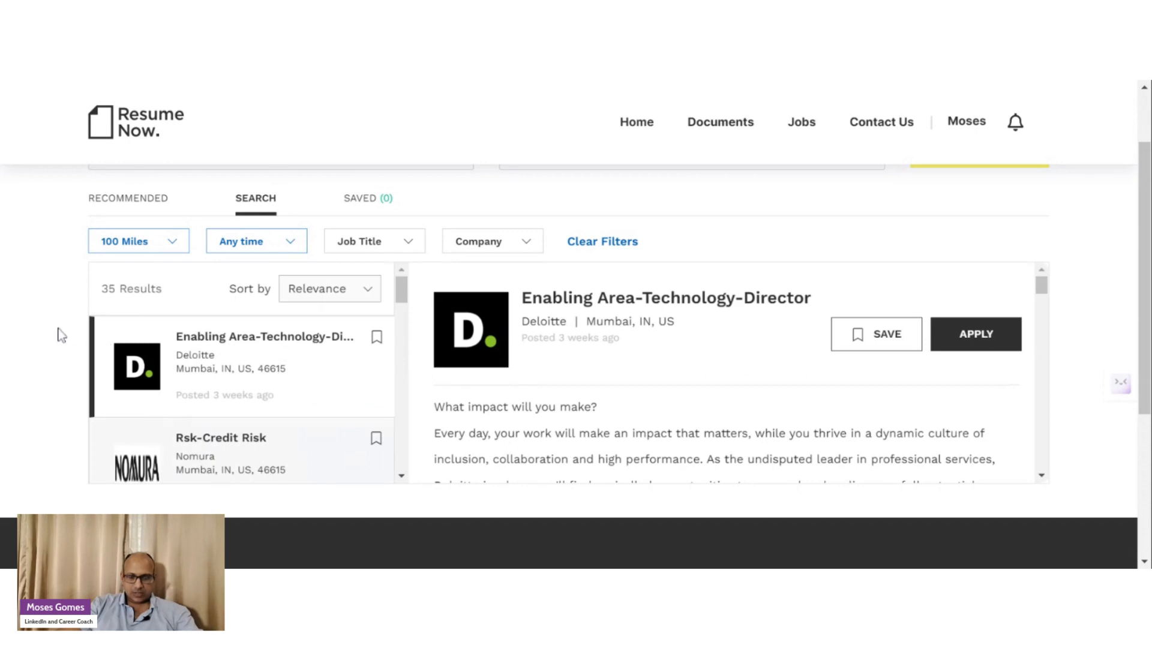
scroll(61, 335, "down", 2)
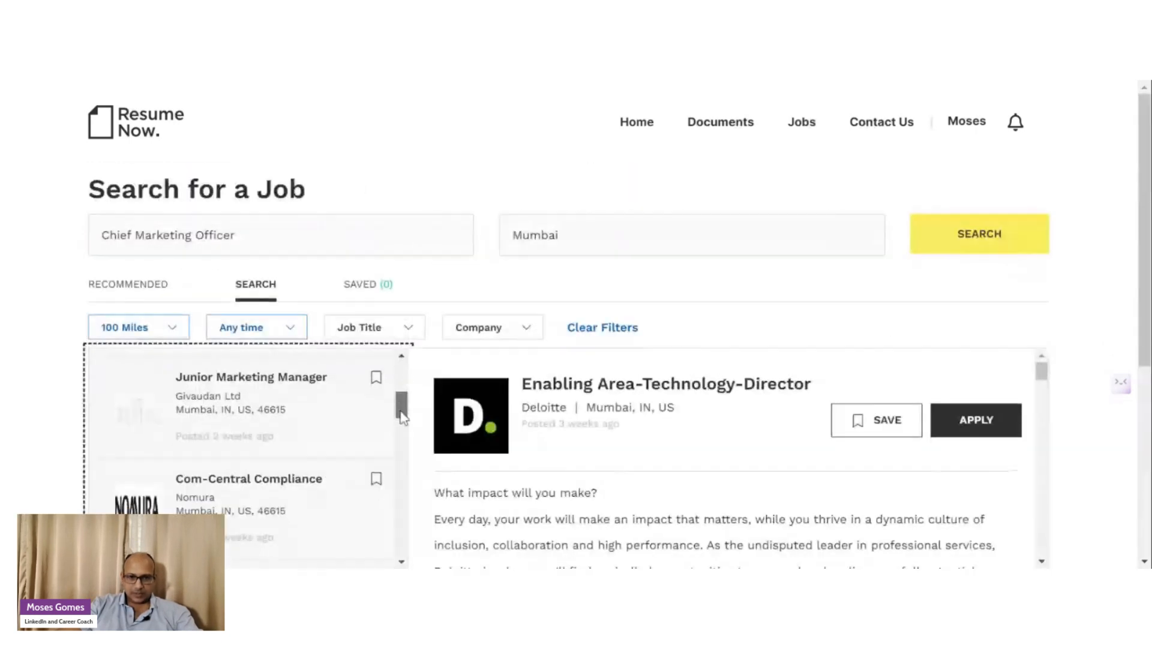
left_click_drag(402, 412, 405, 515)
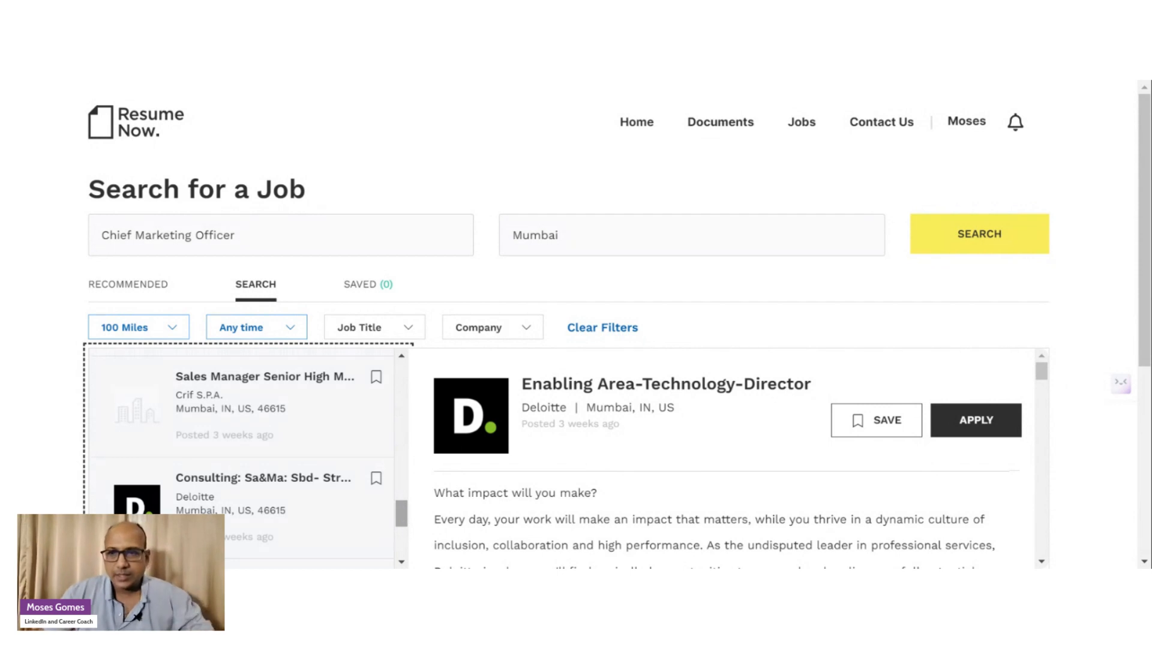